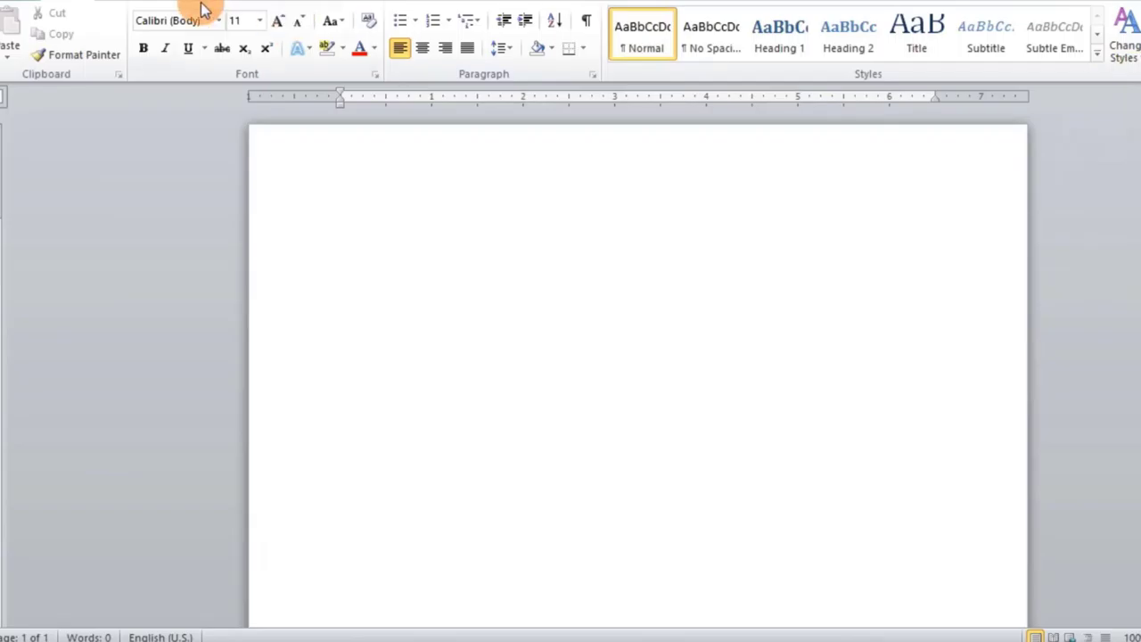
Set the blank page's paper size to A4 from Page Layout > Size.
{"action": "left_click", "coordinate": [182, 1]}
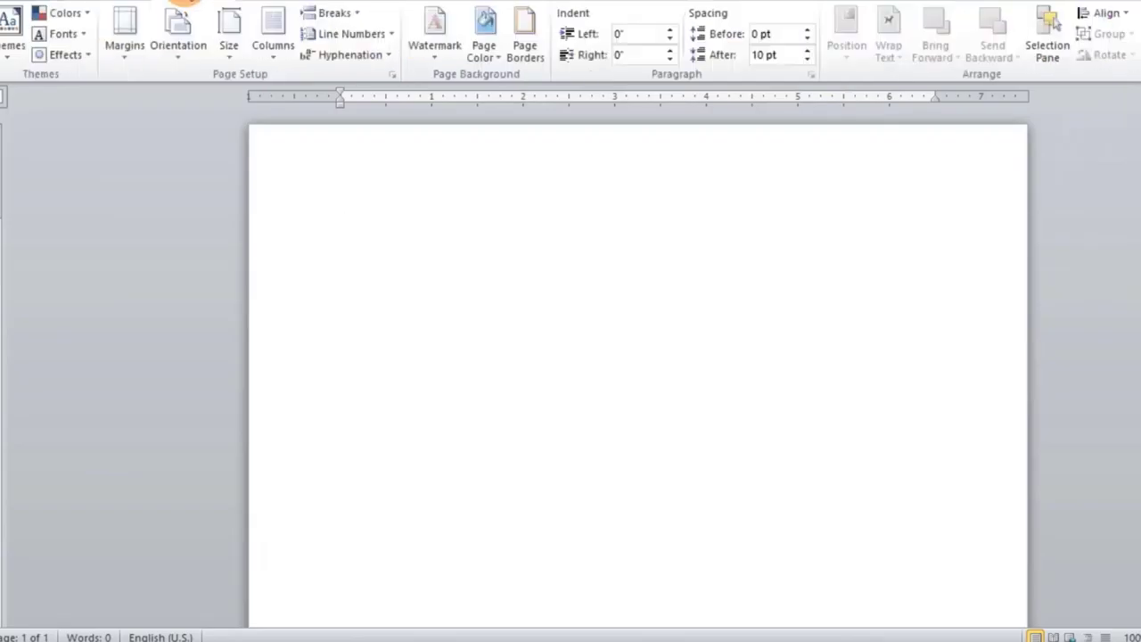
{"action": "left_click", "coordinate": [229, 41]}
{"action": "left_click", "coordinate": [290, 303]}
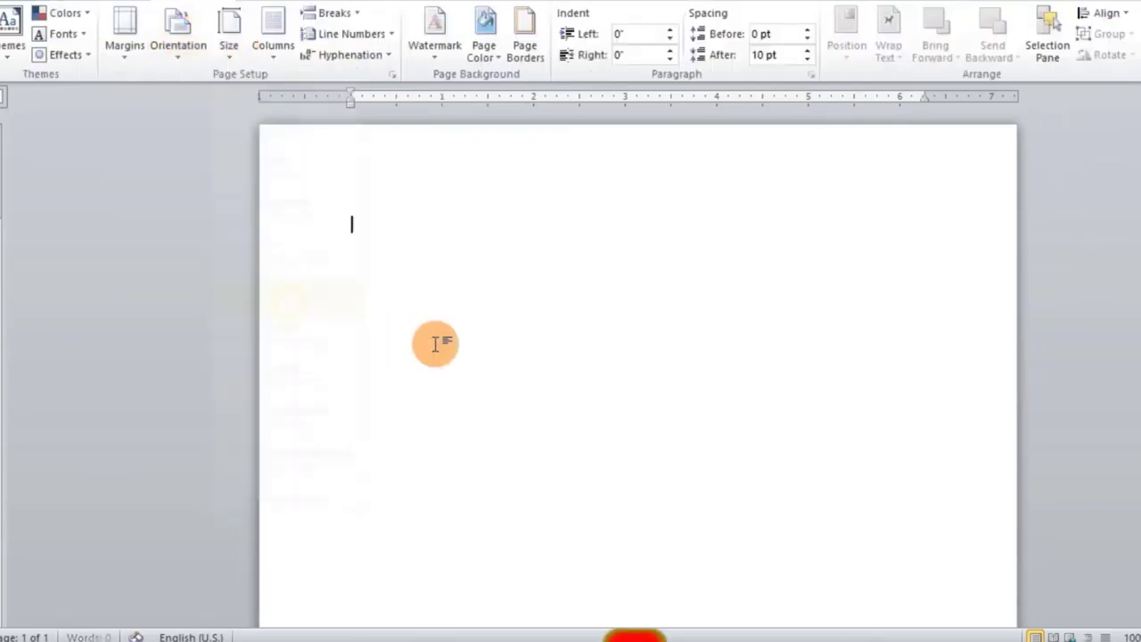
{"action": "scroll", "coordinate": [489, 342], "scroll_direction": "down", "scroll_amount": 4}
{"action": "scroll", "coordinate": [489, 341], "scroll_direction": "down", "scroll_amount": 3}
{"action": "scroll", "coordinate": [490, 352], "scroll_direction": "up", "scroll_amount": 2}
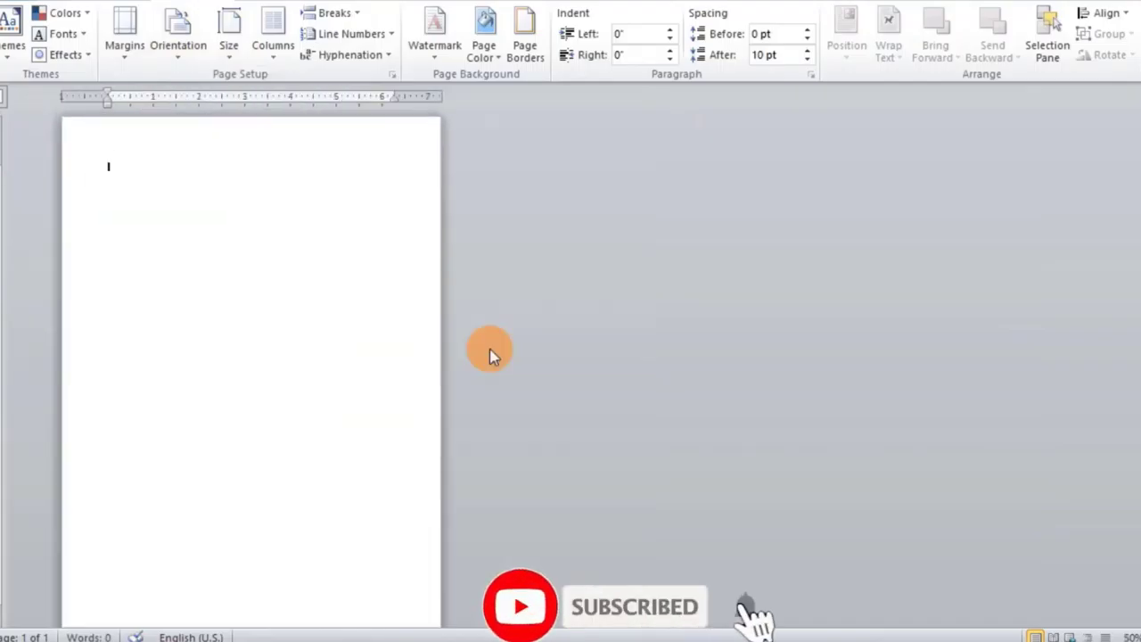
{"action": "scroll", "coordinate": [488, 351], "scroll_direction": "up", "scroll_amount": 1}
{"action": "scroll", "coordinate": [489, 351], "scroll_direction": "up", "scroll_amount": 1}
{"action": "scroll", "coordinate": [488, 351], "scroll_direction": "up", "scroll_amount": 2}
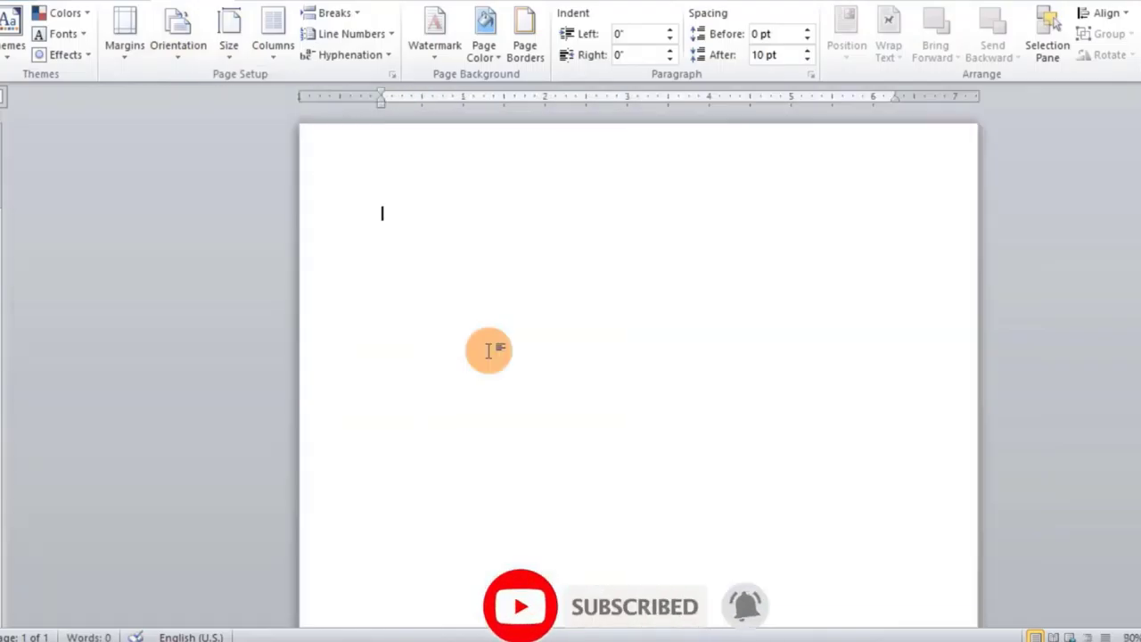
{"action": "scroll", "coordinate": [489, 350], "scroll_direction": "down", "scroll_amount": 1}
{"action": "scroll", "coordinate": [488, 350], "scroll_direction": "down", "scroll_amount": 2}
{"action": "scroll", "coordinate": [488, 352], "scroll_direction": "down", "scroll_amount": 1}
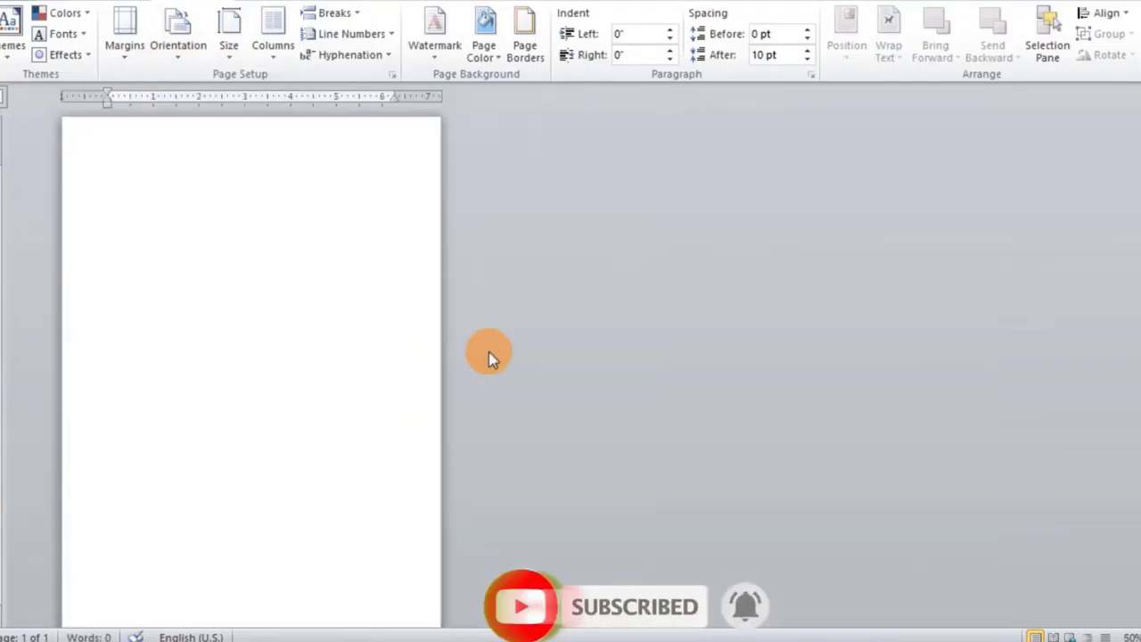
{"action": "scroll", "coordinate": [489, 351], "scroll_direction": "down", "scroll_amount": 1}
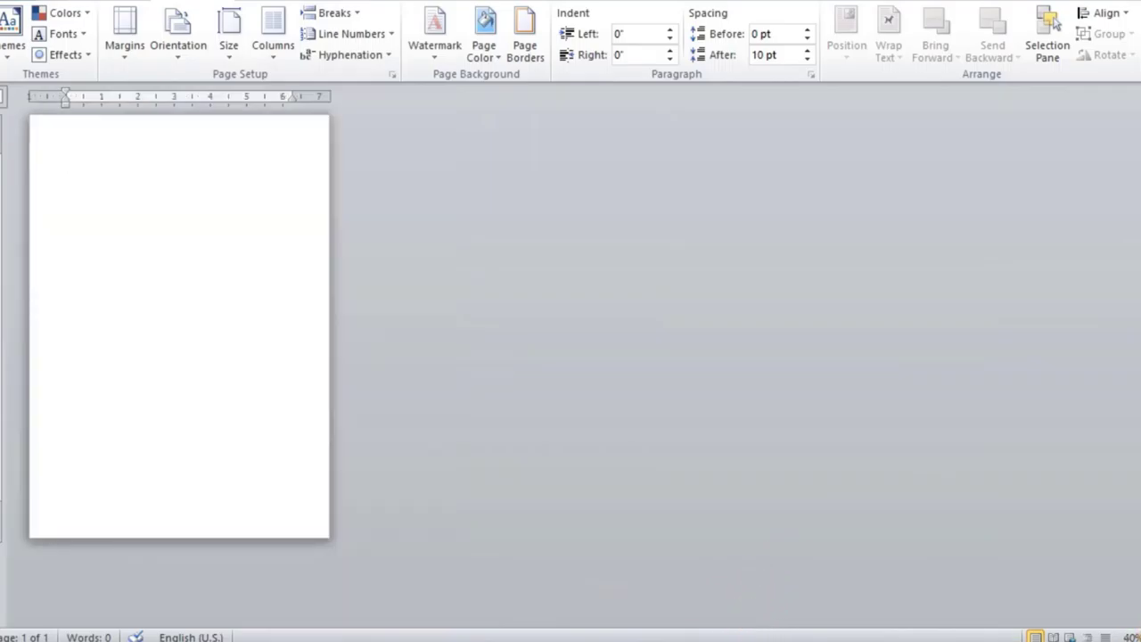
{"action": "scroll", "coordinate": [695, 476], "scroll_direction": "up", "scroll_amount": 1}
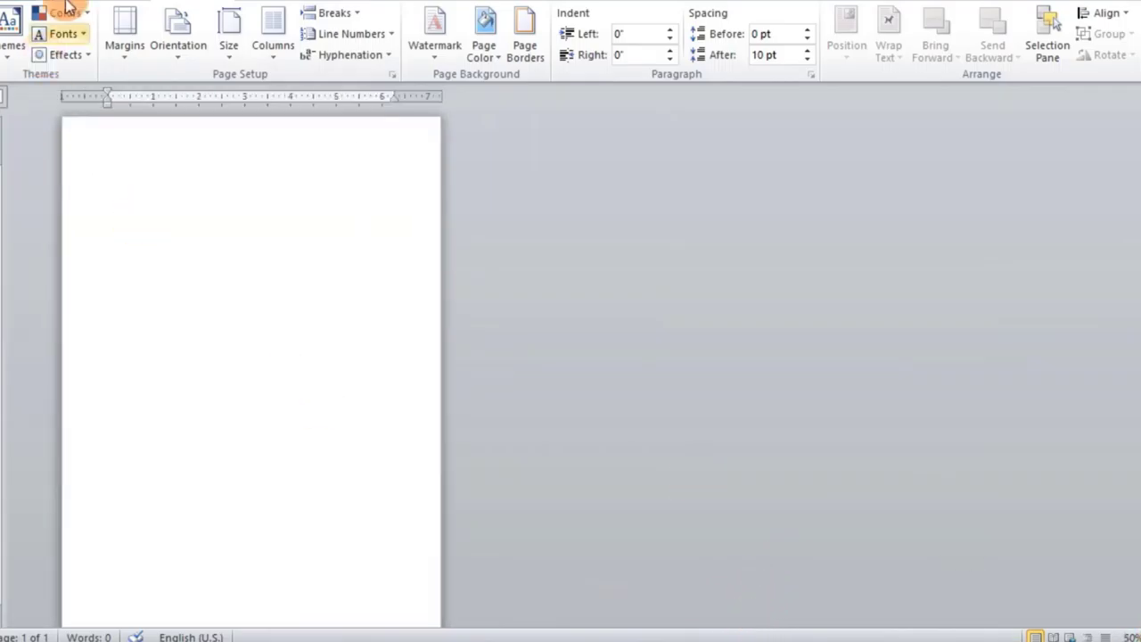
Open More Symbols and browse the 02, 03 and 04Akruti Image fonts.
{"action": "left_click", "coordinate": [130, 4]}
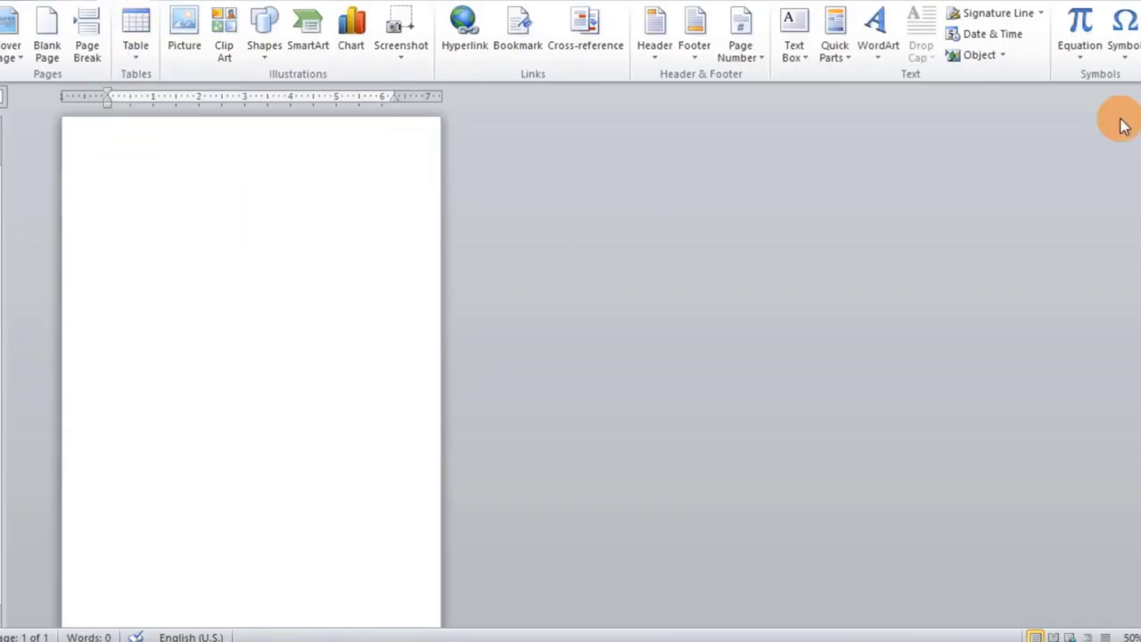
{"action": "left_click", "coordinate": [1130, 55]}
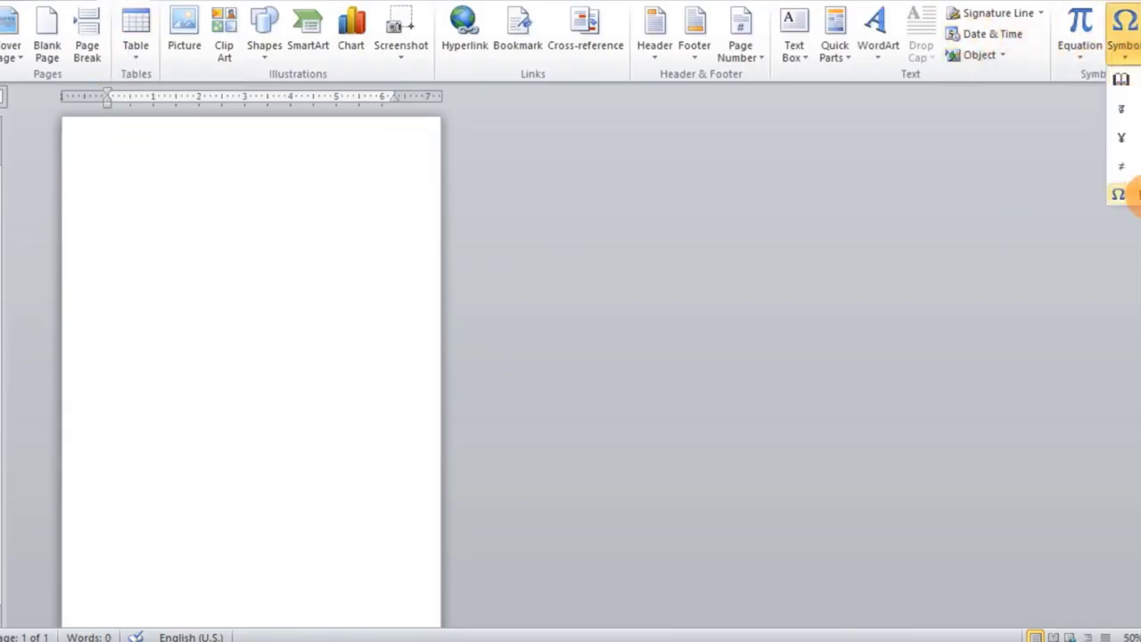
{"action": "left_click", "coordinate": [1130, 196]}
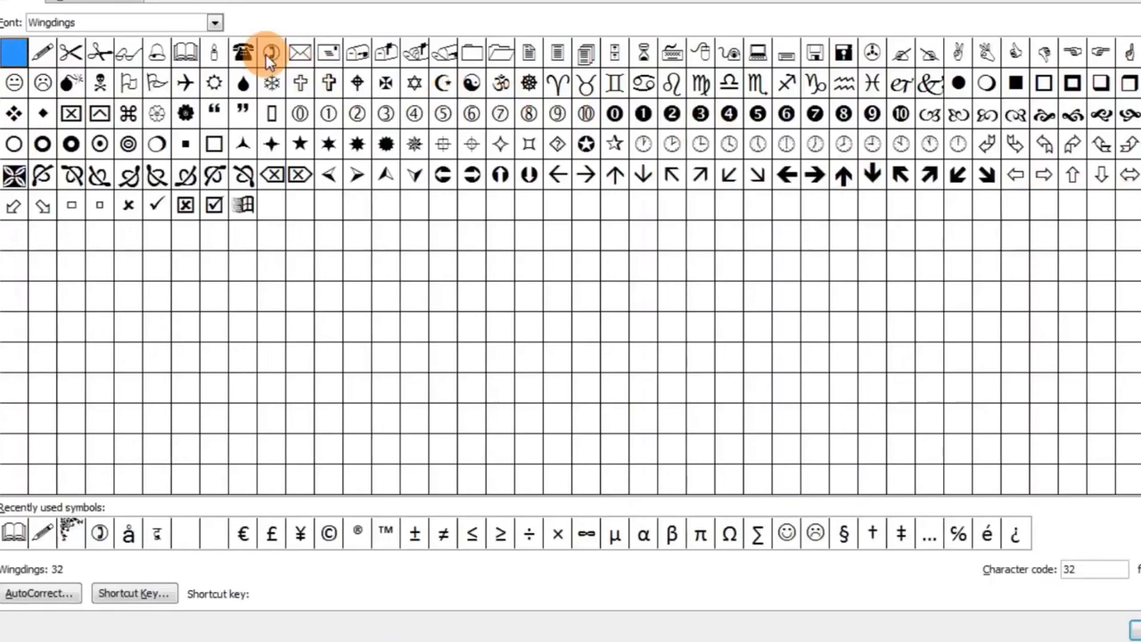
{"action": "left_click", "coordinate": [216, 24]}
{"action": "left_click_drag", "start_coordinate": [222, 103], "coordinate": [217, 64]}
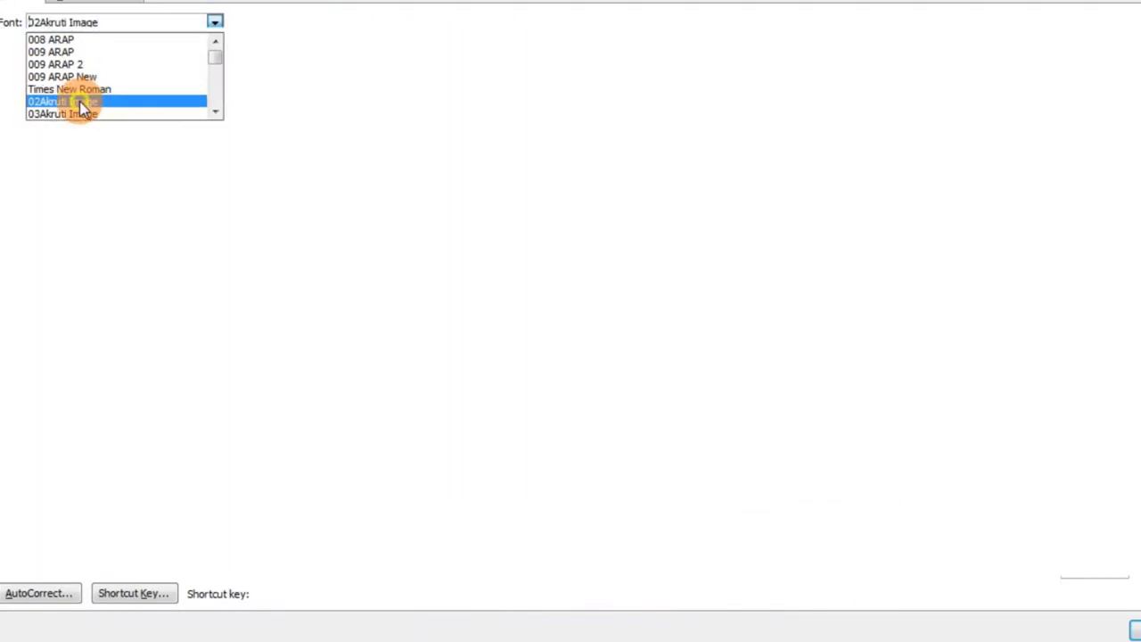
{"action": "left_click", "coordinate": [79, 102]}
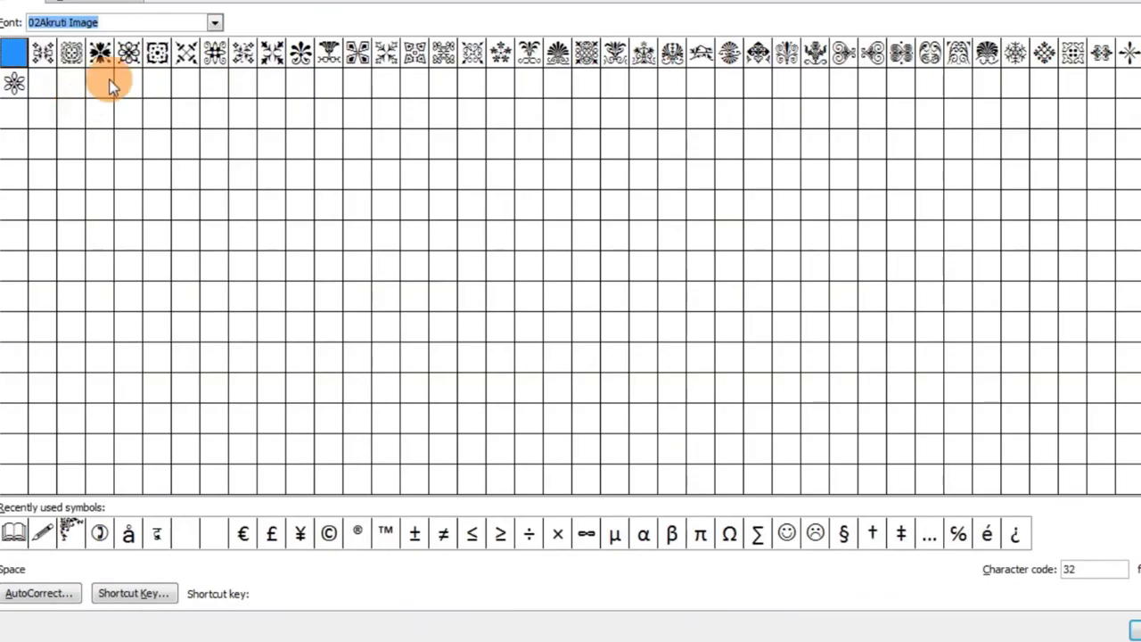
{"action": "left_click", "coordinate": [217, 25]}
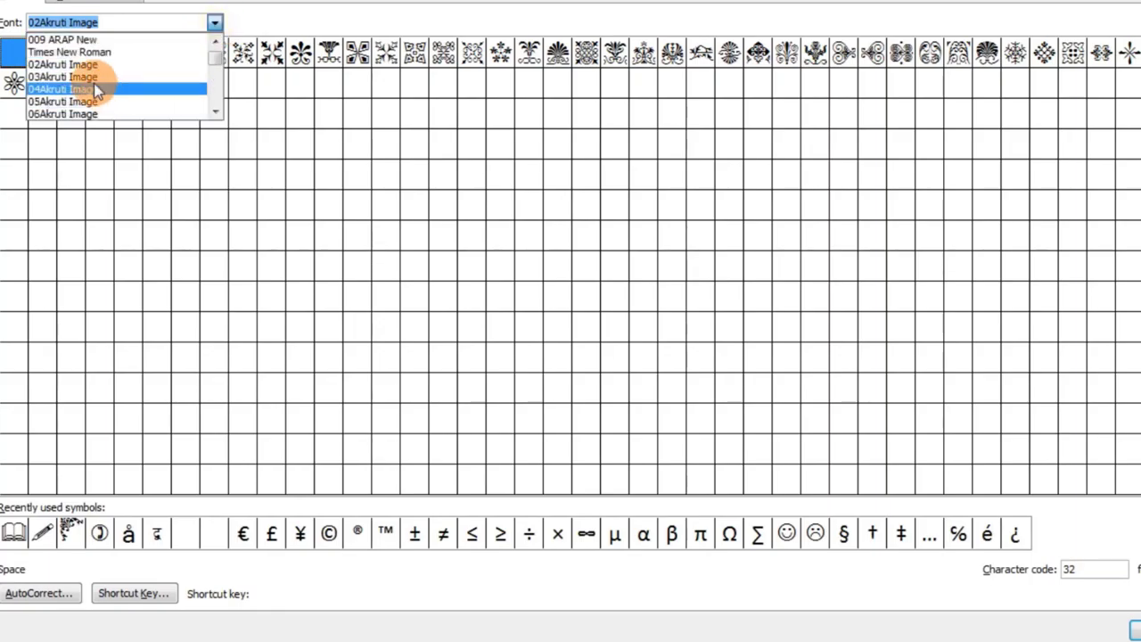
{"action": "left_click", "coordinate": [94, 84]}
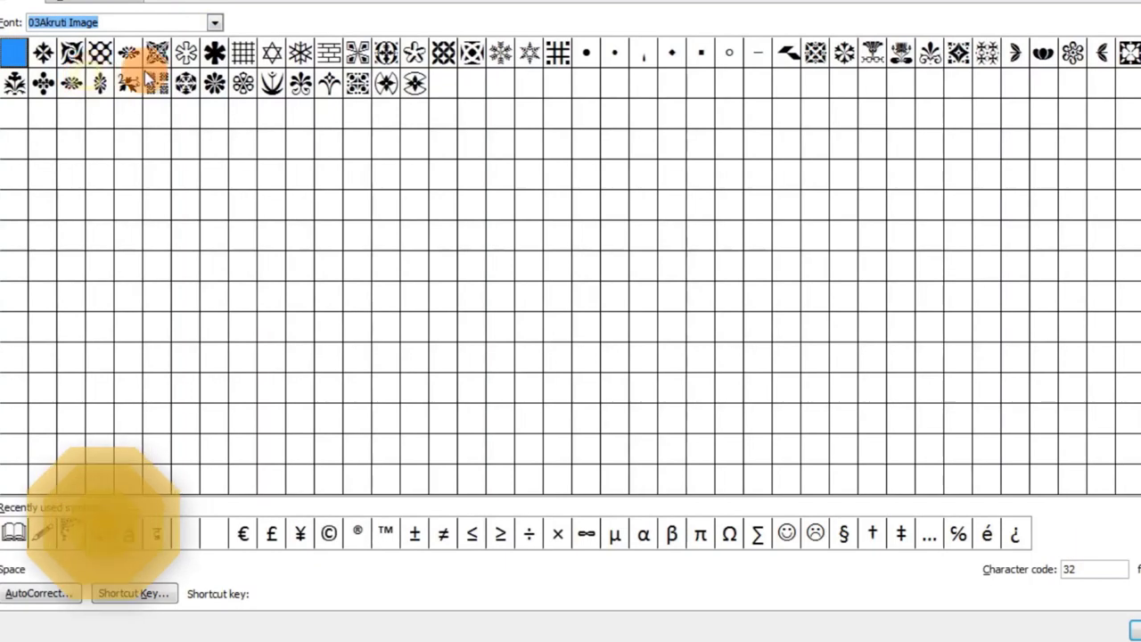
{"action": "left_click", "coordinate": [214, 23]}
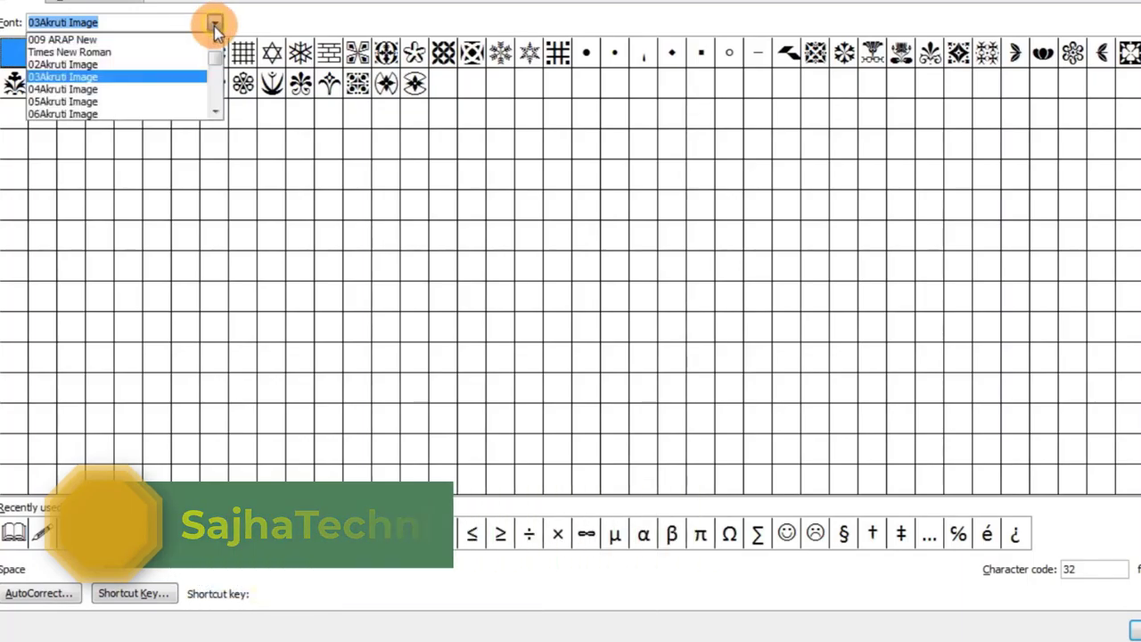
{"action": "left_click", "coordinate": [155, 89]}
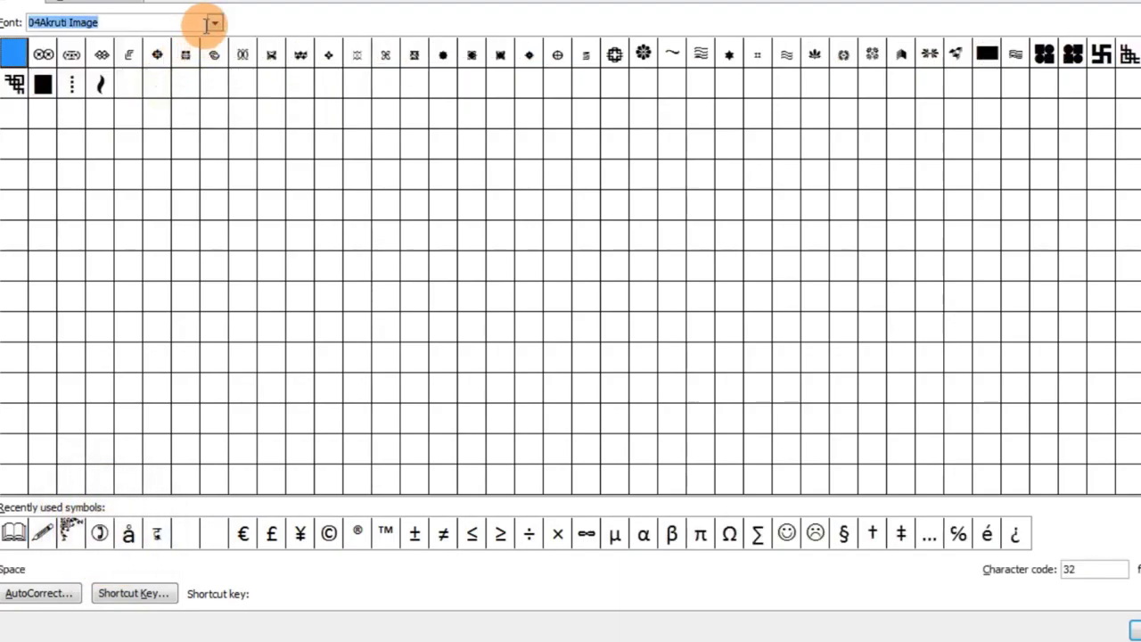
Switch to the 08Akruti Image font and insert a corner ornament glyph.
{"action": "left_click", "coordinate": [214, 24]}
{"action": "scroll", "coordinate": [166, 94], "scroll_direction": "down", "scroll_amount": 2}
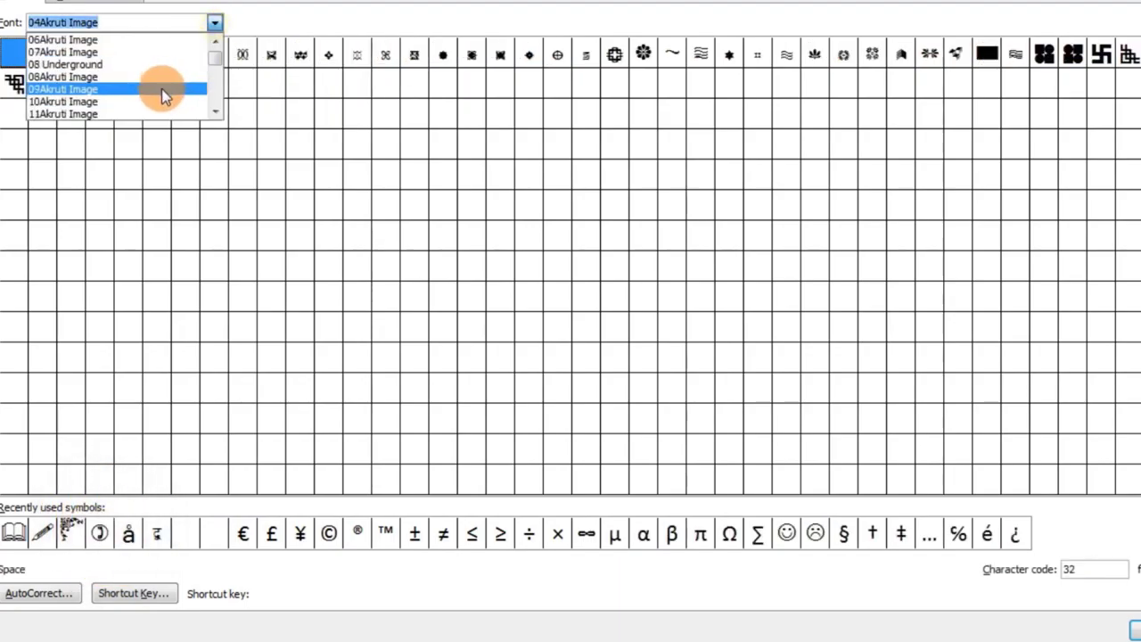
{"action": "left_click", "coordinate": [91, 80]}
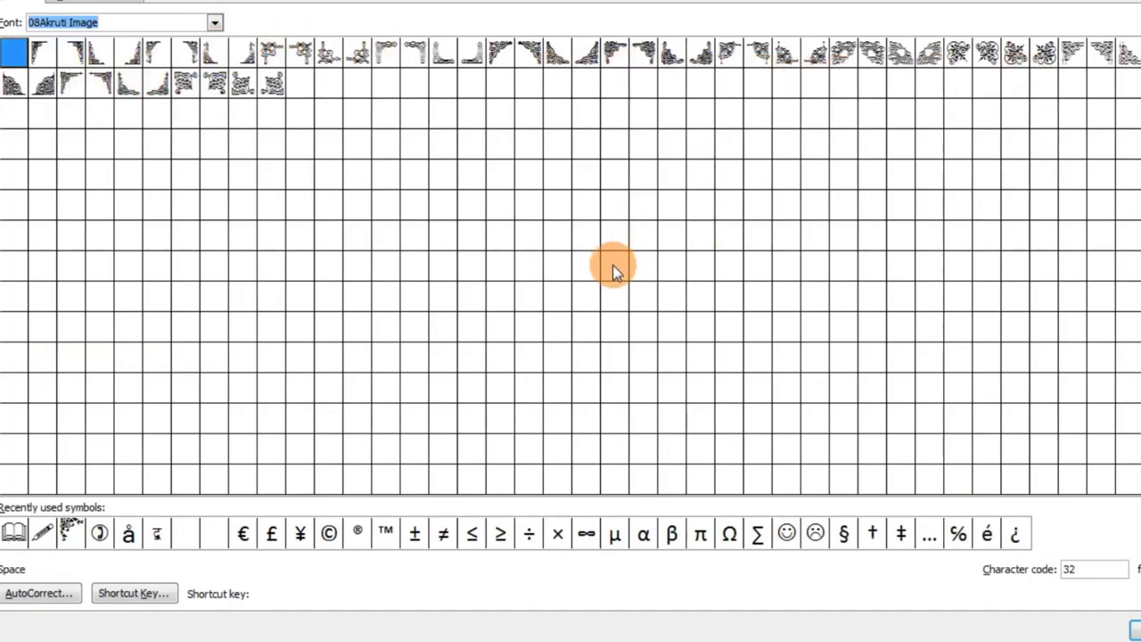
{"action": "left_click", "coordinate": [1069, 56]}
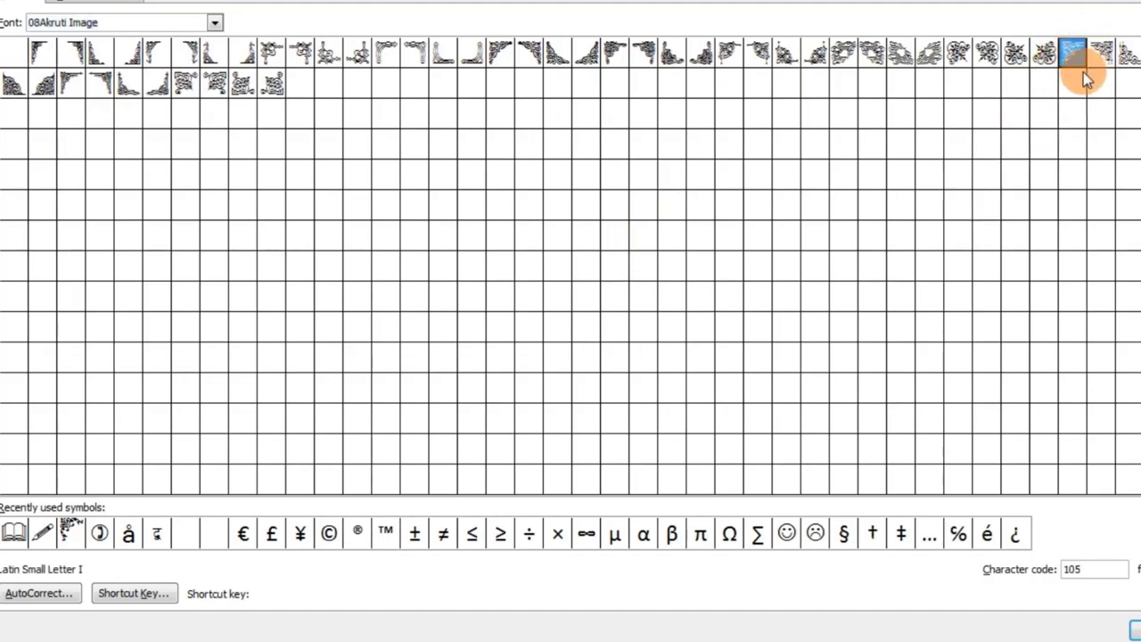
{"action": "left_click", "coordinate": [1077, 55]}
{"action": "left_click", "coordinate": [1095, 604]}
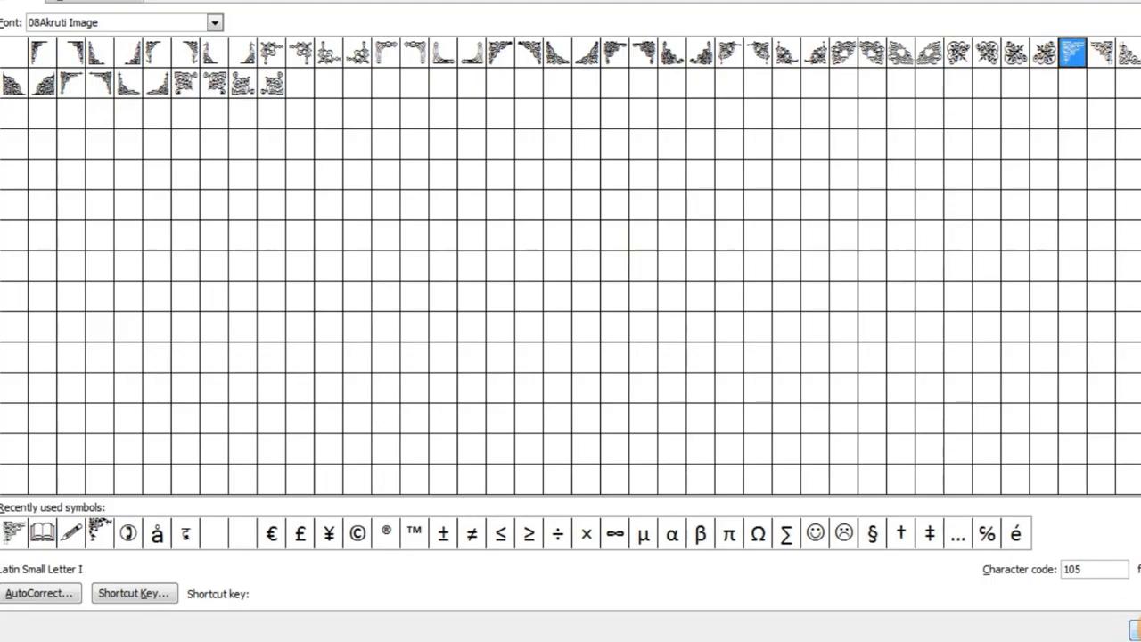
{"action": "key", "text": "Escape"}
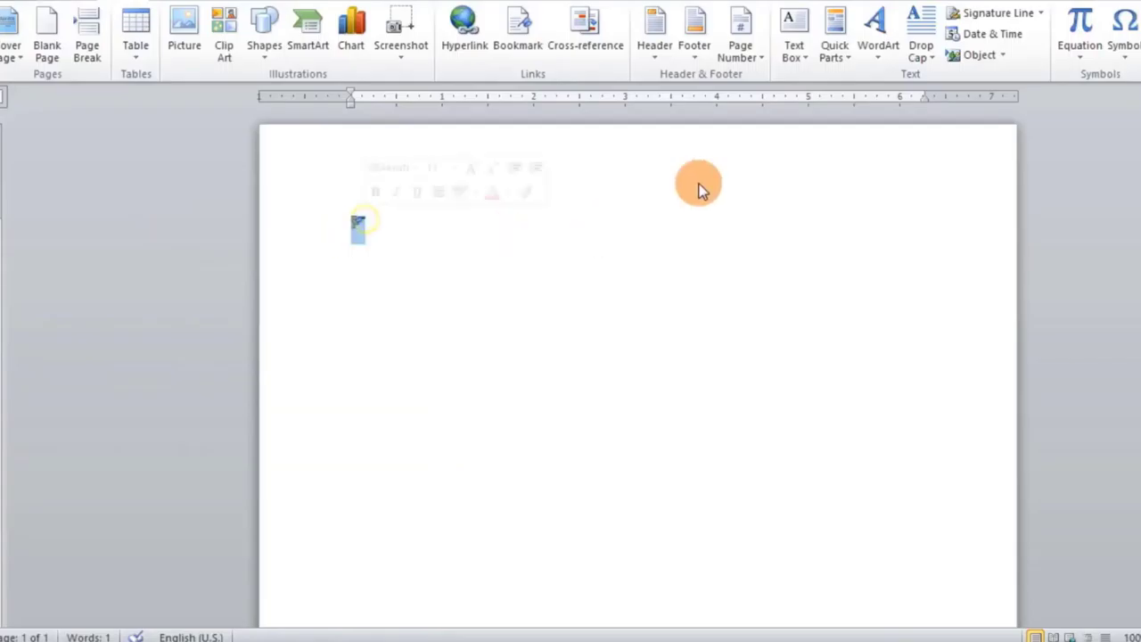
Convert the corner glyph to WordArt and remove its shadow.
{"action": "left_click", "coordinate": [879, 49]}
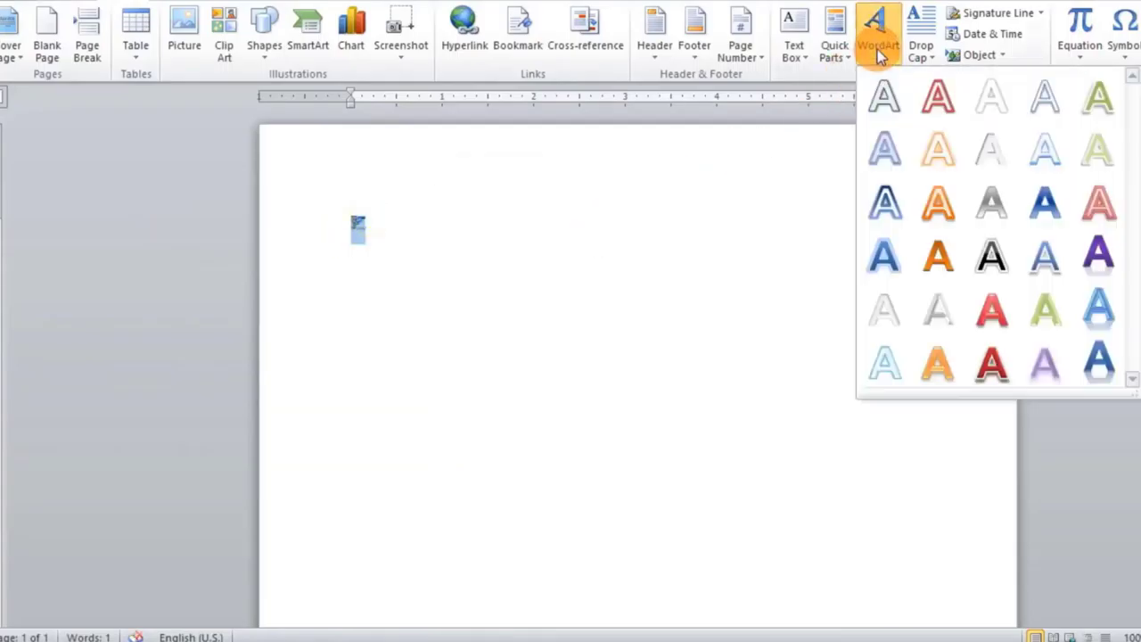
{"action": "left_click", "coordinate": [885, 95]}
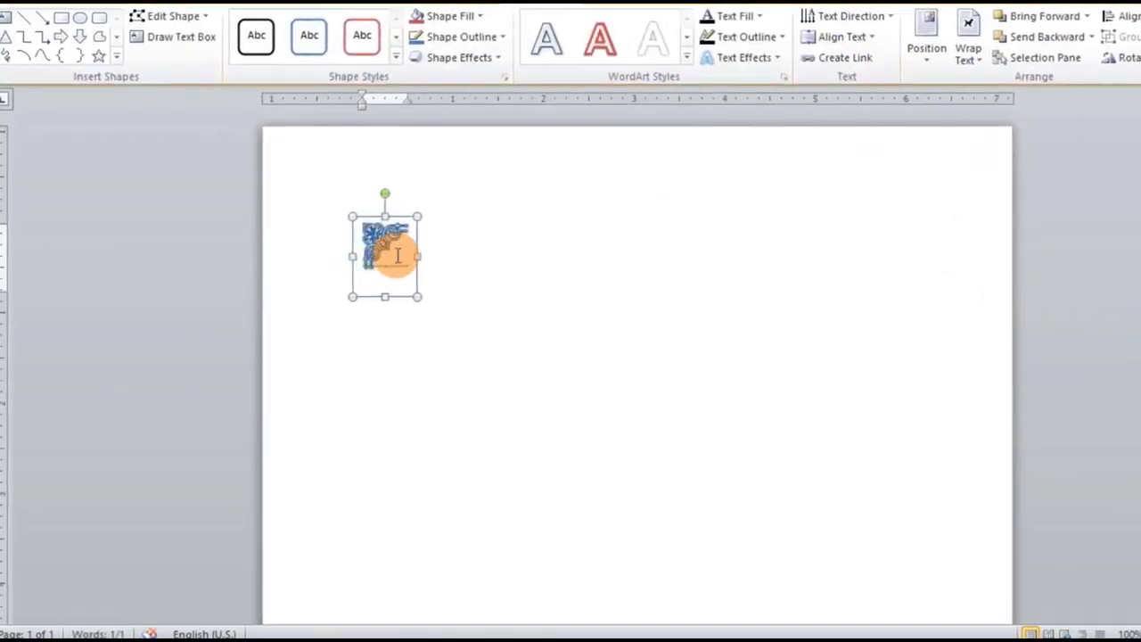
{"action": "double_click", "coordinate": [381, 252]}
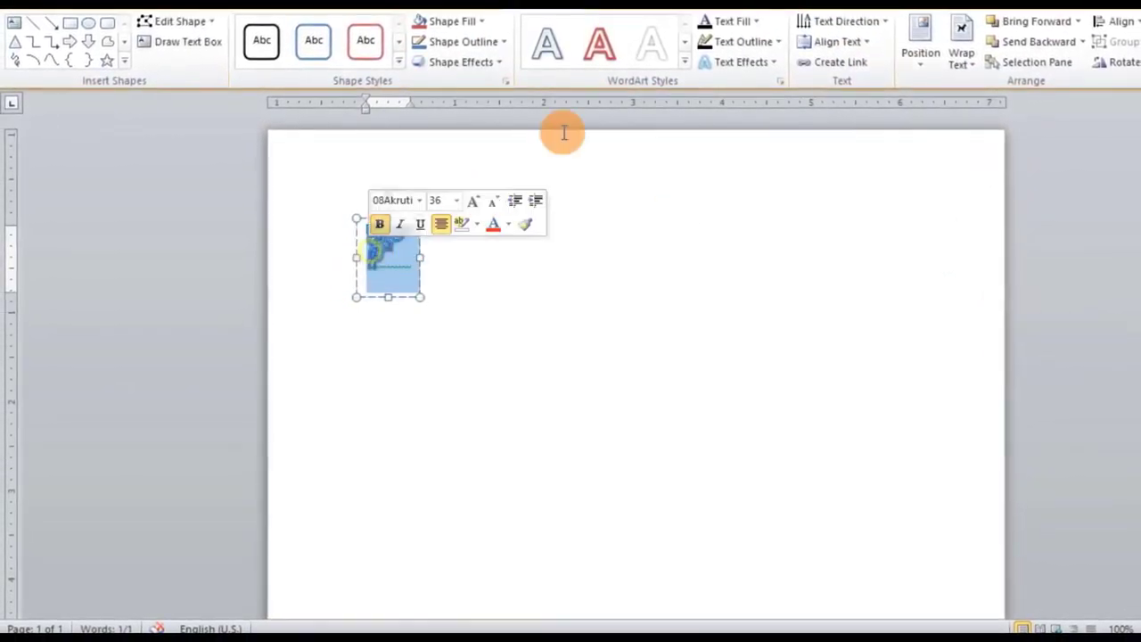
{"action": "left_click", "coordinate": [726, 45]}
{"action": "left_click", "coordinate": [727, 45]}
{"action": "left_click", "coordinate": [740, 63]}
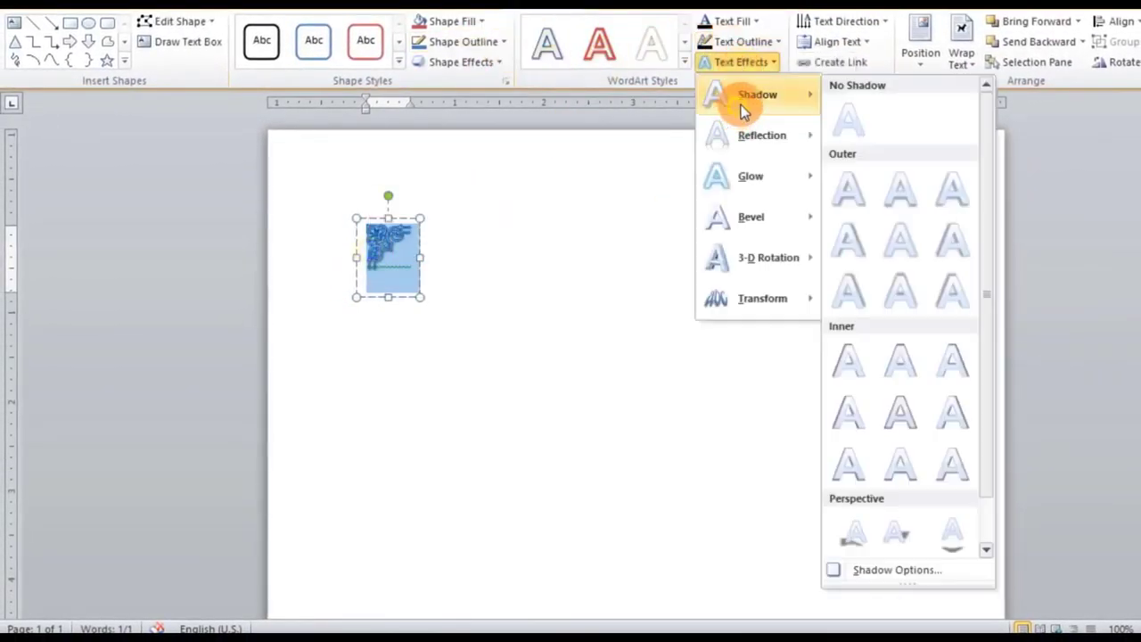
{"action": "left_click", "coordinate": [848, 126]}
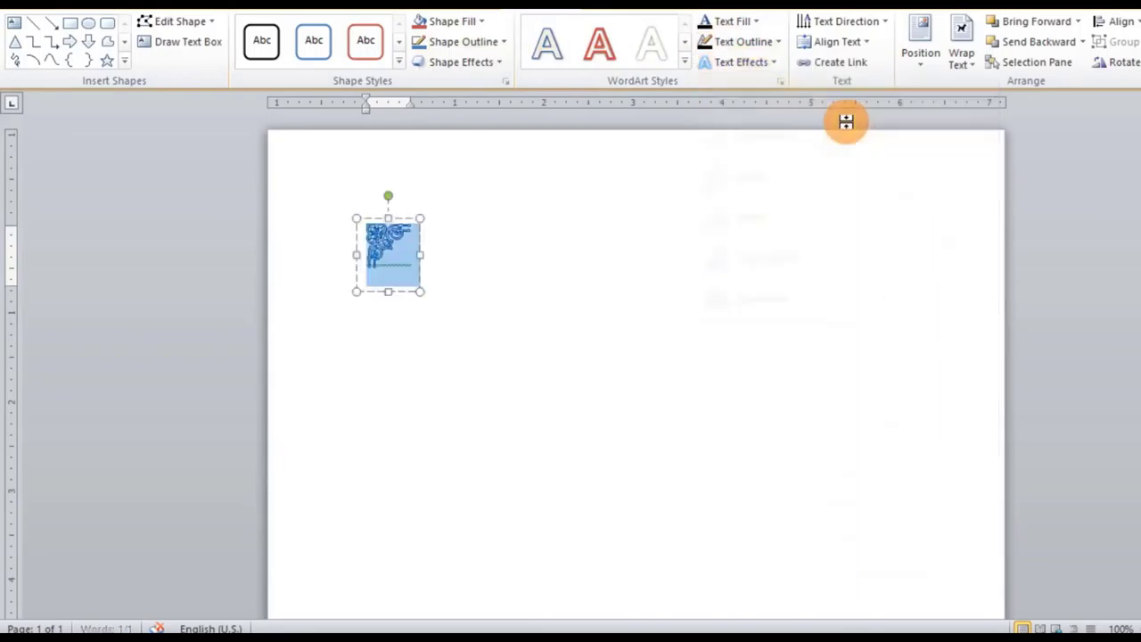
Fill the ornament text with standard blue and set its outline to No Outline.
{"action": "left_click", "coordinate": [733, 27]}
{"action": "left_click", "coordinate": [816, 176]}
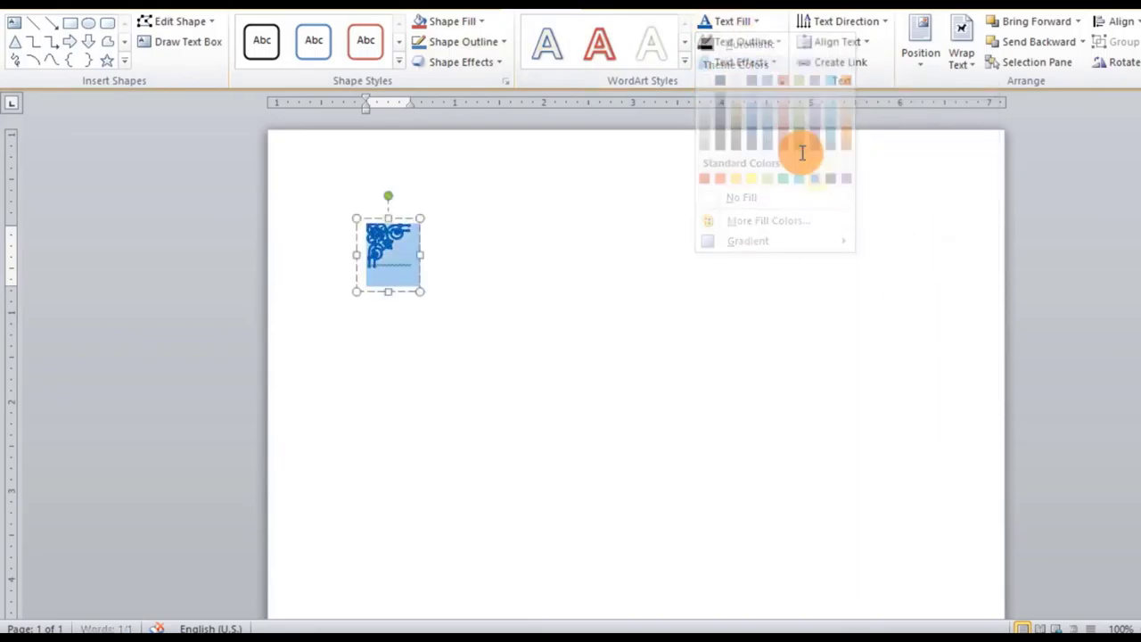
{"action": "left_click", "coordinate": [762, 45]}
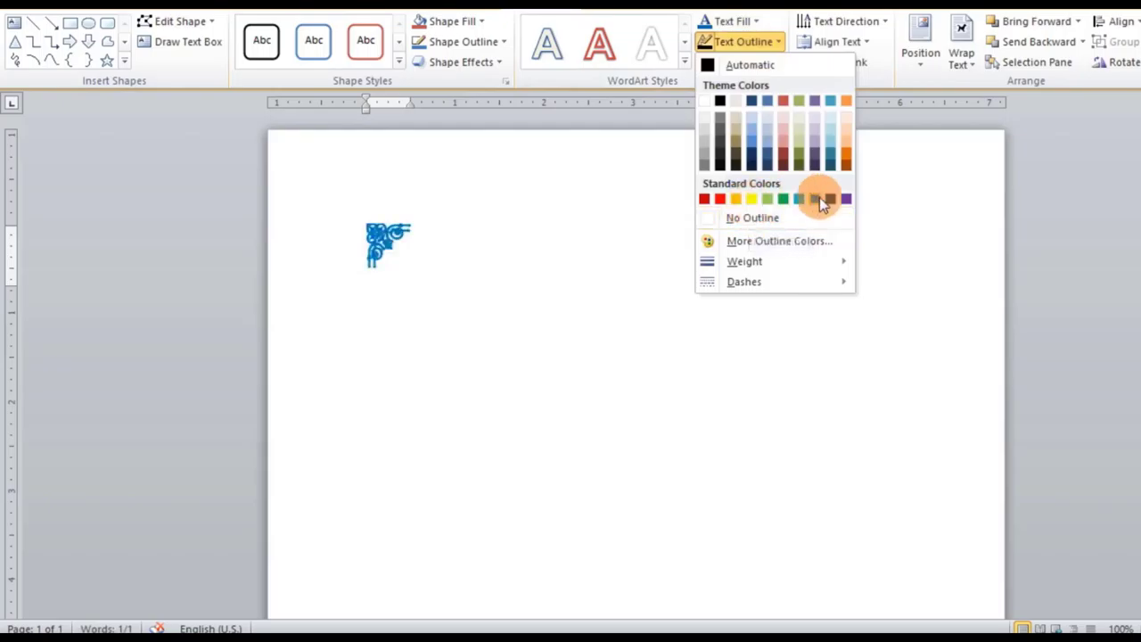
{"action": "left_click", "coordinate": [768, 221]}
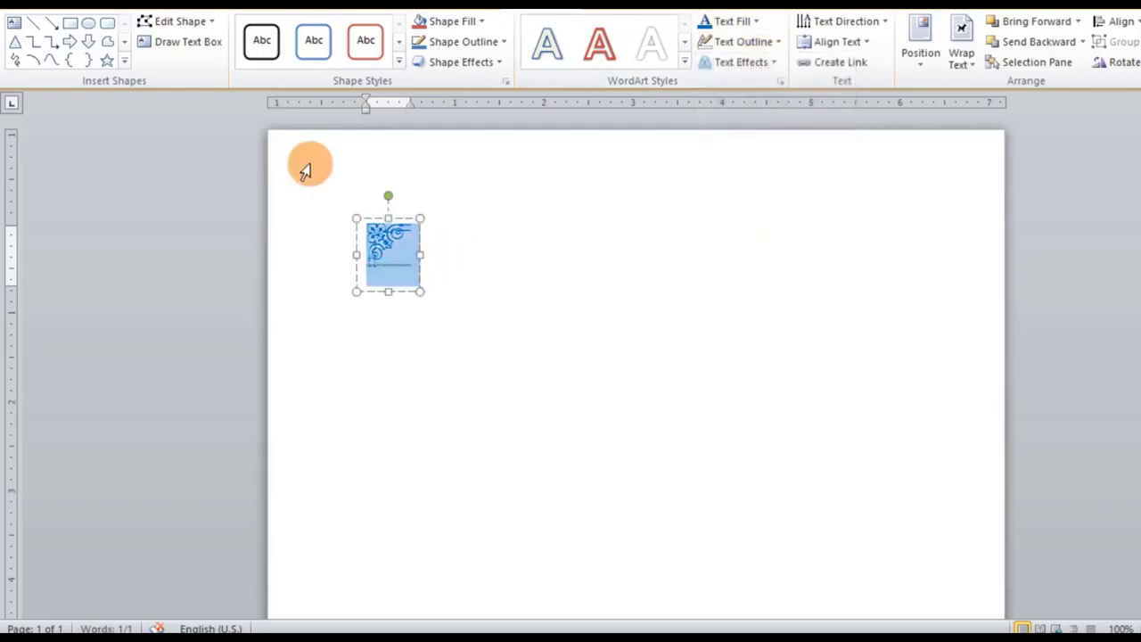
{"action": "left_click", "coordinate": [88, 9]}
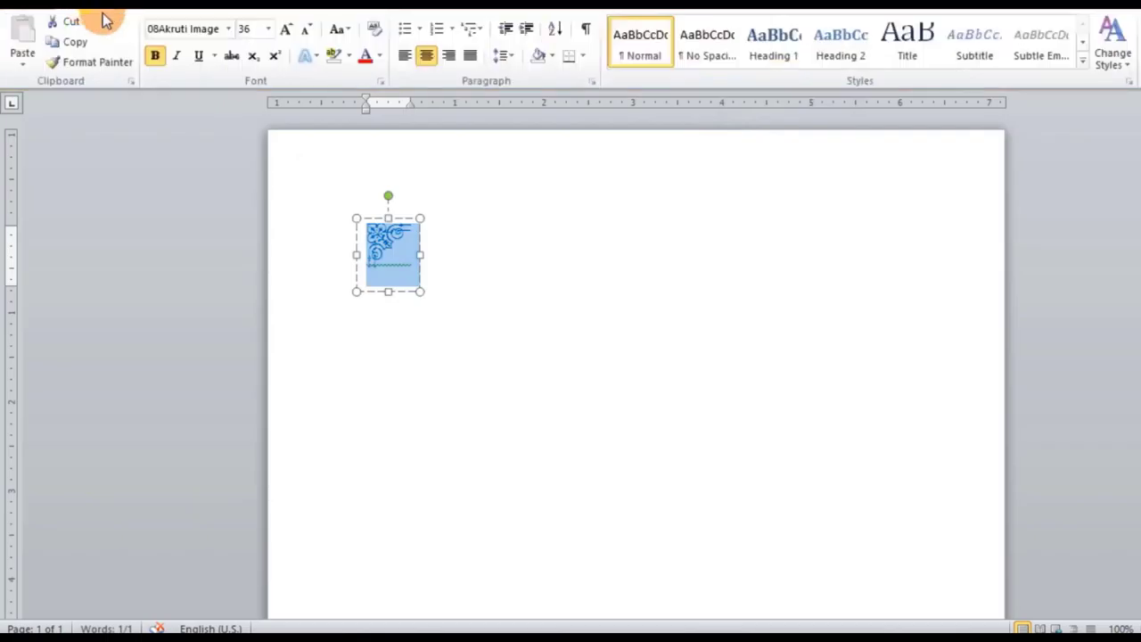
Grow the ornament to 100 pt and drag it to the page's top-left corner.
{"action": "left_click", "coordinate": [287, 29]}
{"action": "left_click", "coordinate": [287, 29]}
{"action": "left_click", "coordinate": [287, 30]}
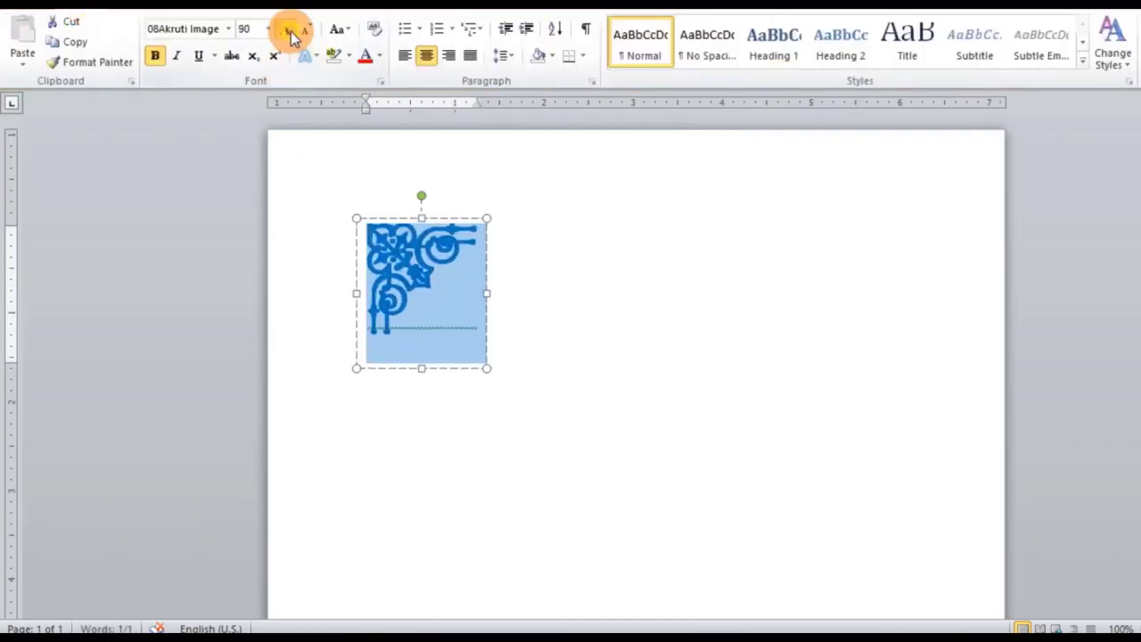
{"action": "left_click", "coordinate": [287, 30]}
{"action": "left_click_drag", "start_coordinate": [392, 217], "coordinate": [315, 134]}
{"action": "left_click", "coordinate": [502, 233]}
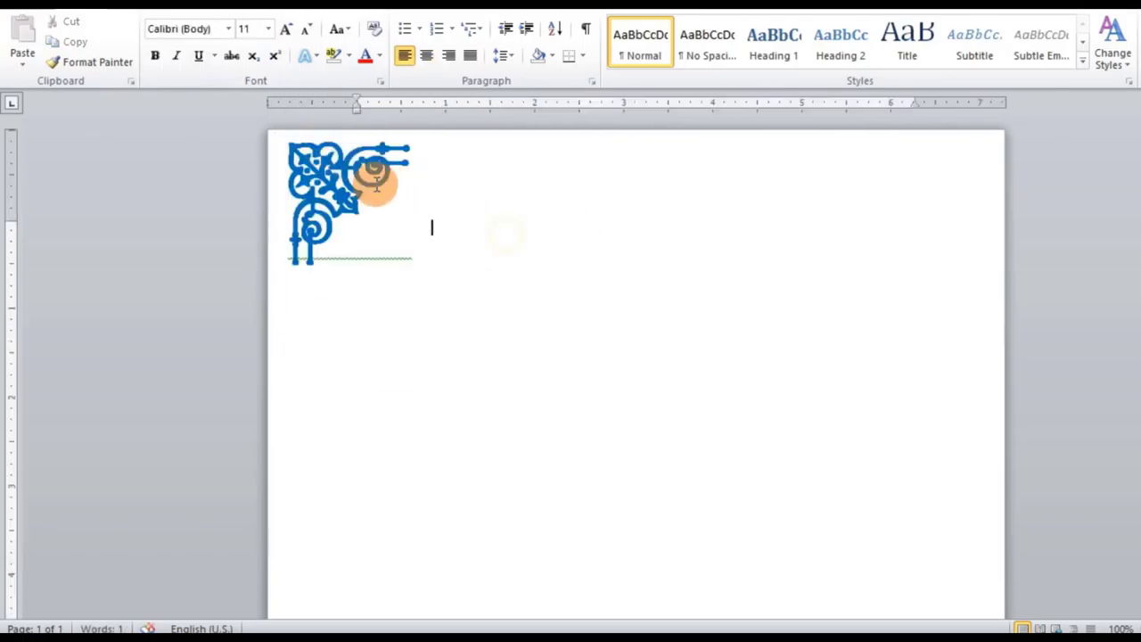
{"action": "left_click", "coordinate": [466, 334]}
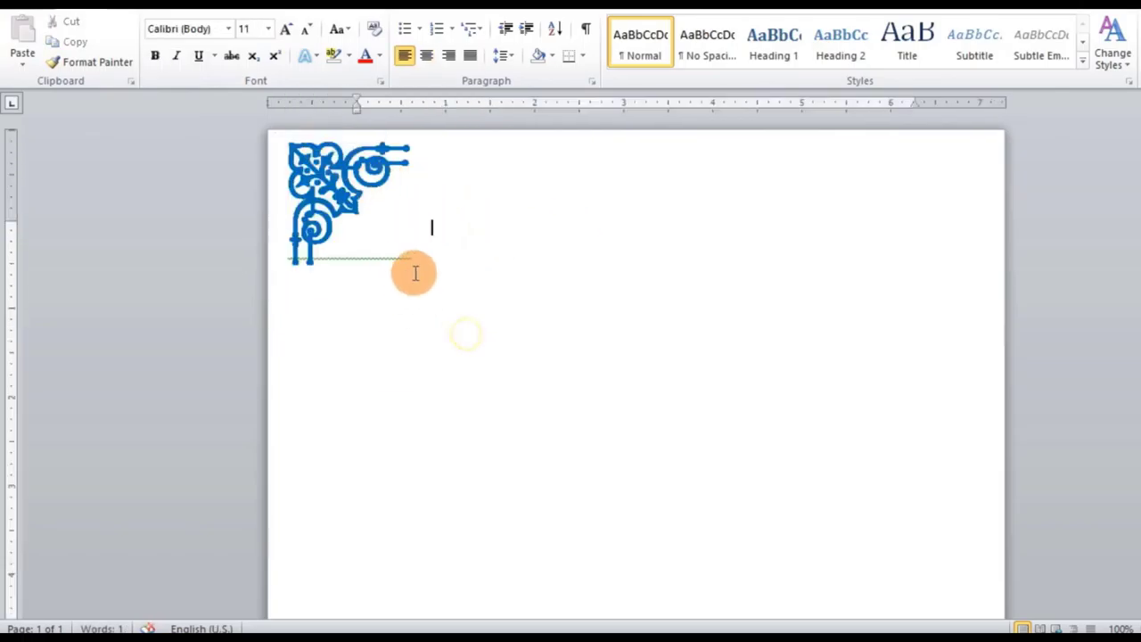
Choose Ignore Once on the ornament text's spelling flag.
{"action": "right_click", "coordinate": [372, 255]}
{"action": "left_click", "coordinate": [473, 294]}
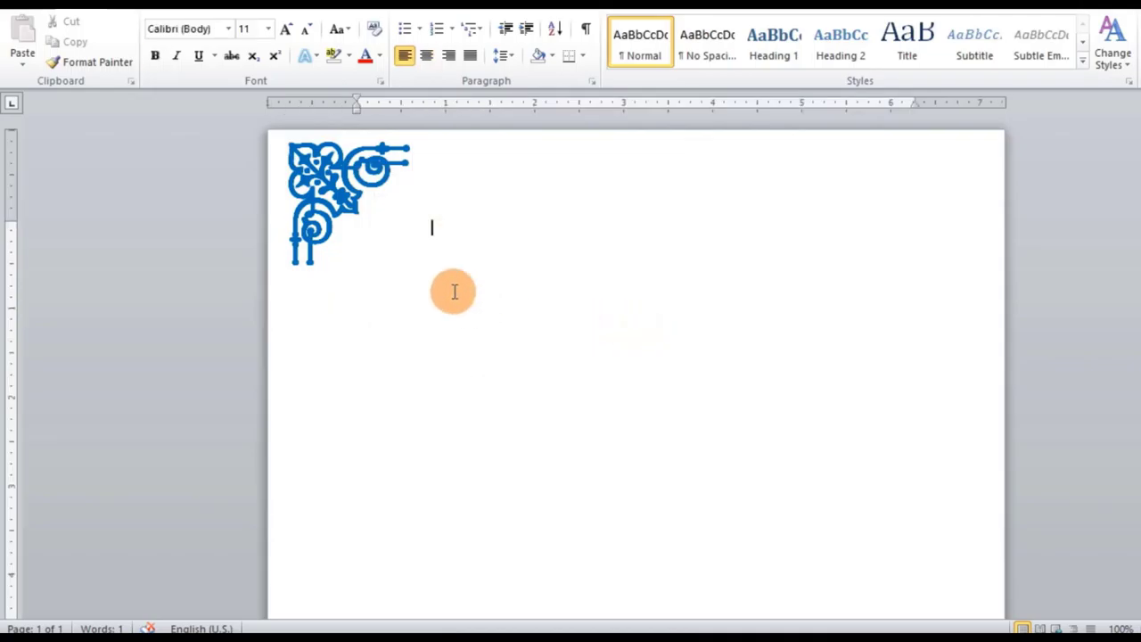
{"action": "scroll", "coordinate": [453, 291], "scroll_direction": "down", "scroll_amount": 2}
{"action": "scroll", "coordinate": [461, 305], "scroll_direction": "down", "scroll_amount": 4}
{"action": "scroll", "coordinate": [461, 314], "scroll_direction": "up", "scroll_amount": 2}
{"action": "scroll", "coordinate": [462, 314], "scroll_direction": "up", "scroll_amount": 3}
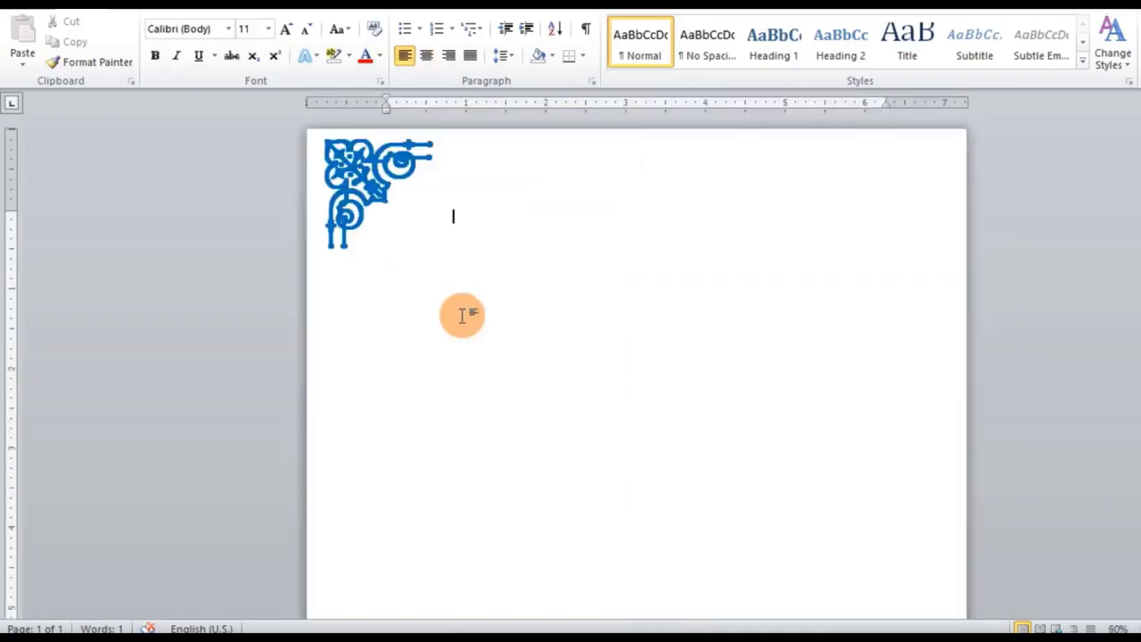
Fine-tune the ornament's position in the corner and copy it.
{"action": "left_click", "coordinate": [372, 219]}
{"action": "left_click_drag", "start_coordinate": [424, 139], "coordinate": [419, 135]}
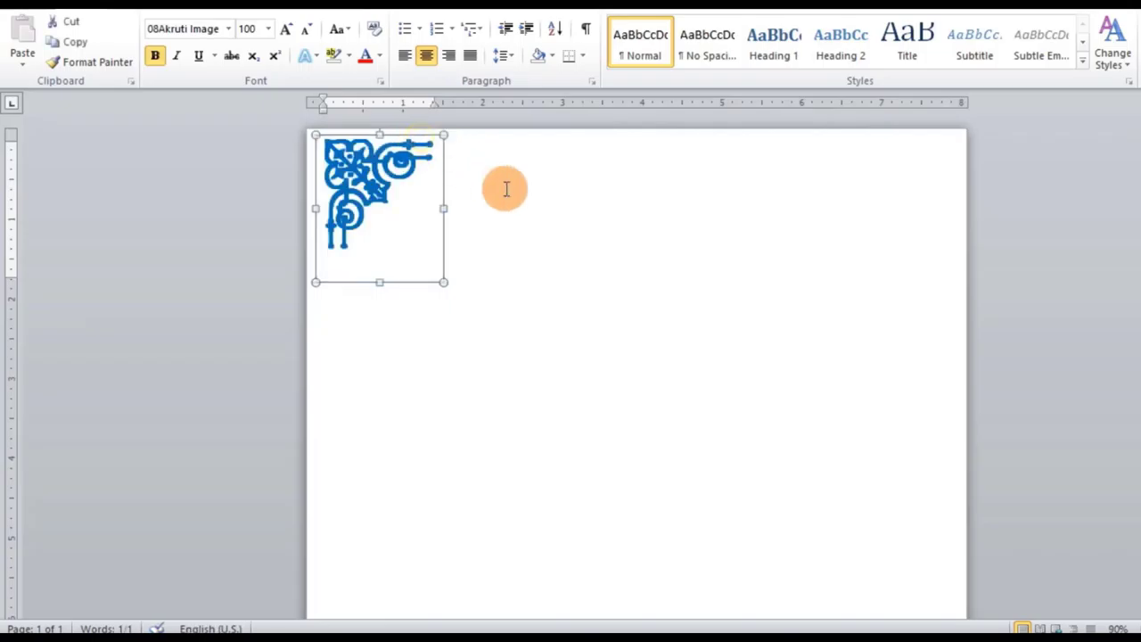
{"action": "left_click", "coordinate": [585, 282]}
{"action": "left_click", "coordinate": [404, 133]}
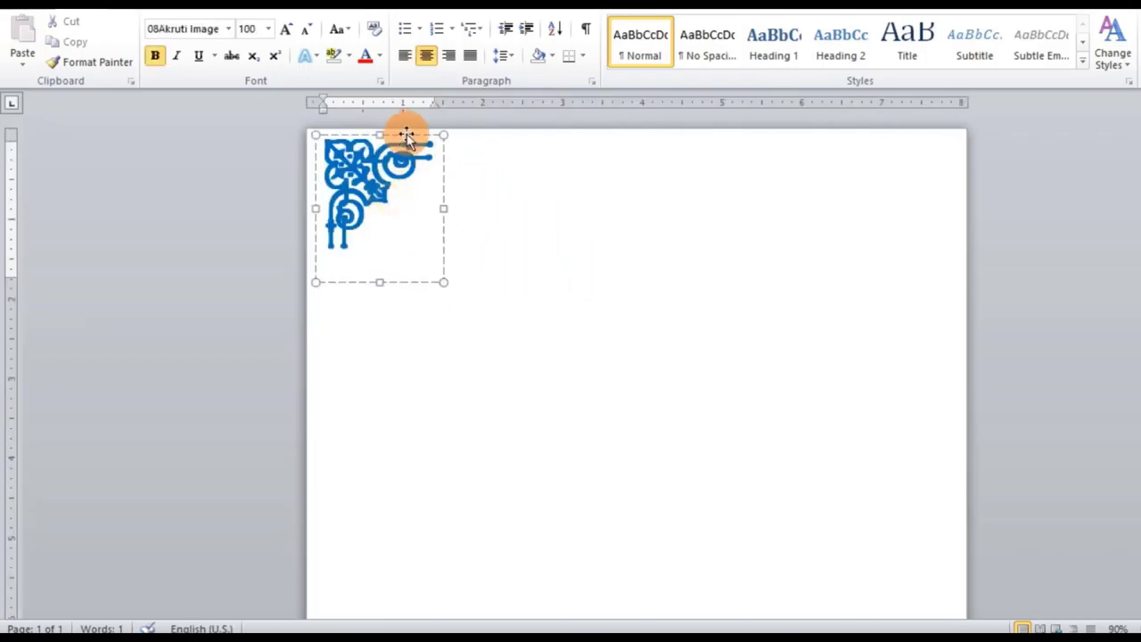
{"action": "left_click", "coordinate": [405, 135]}
{"action": "left_click", "coordinate": [75, 41]}
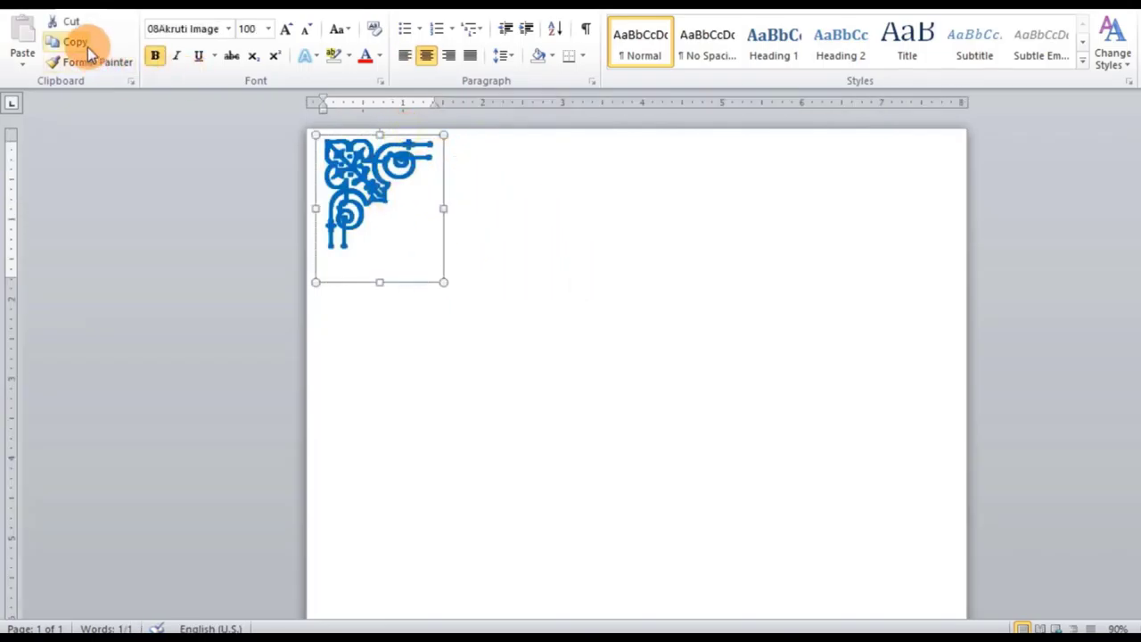
Paste a copy of the ornament, then flip and rotate it for the top-right corner.
{"action": "left_click", "coordinate": [23, 35]}
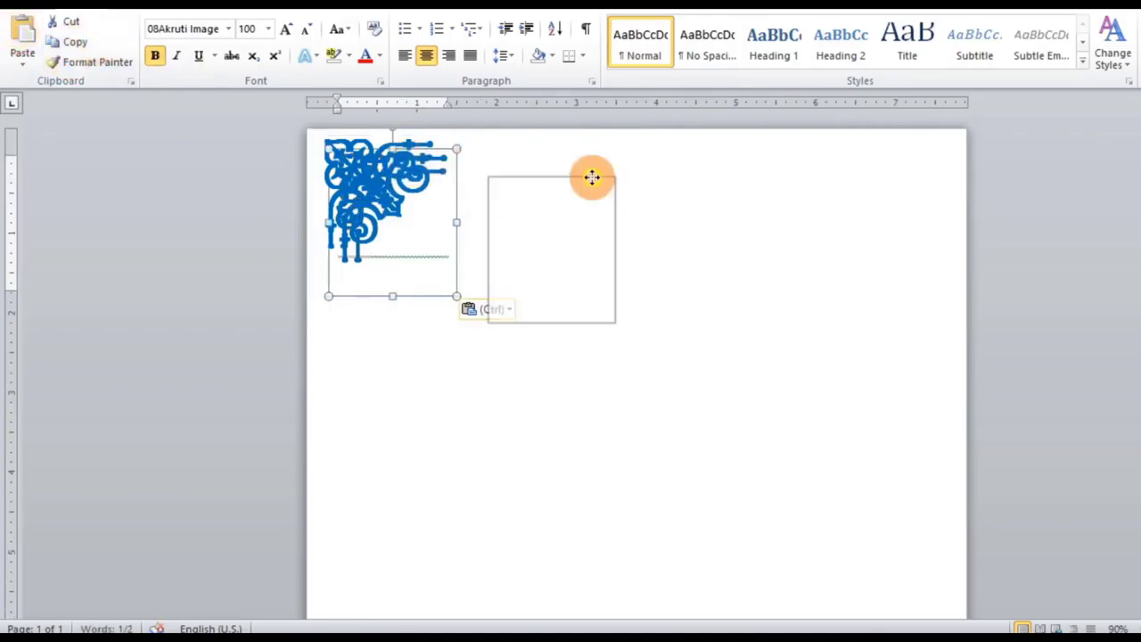
{"action": "left_click_drag", "start_coordinate": [437, 159], "coordinate": [596, 185]}
{"action": "left_click", "coordinate": [563, 9]}
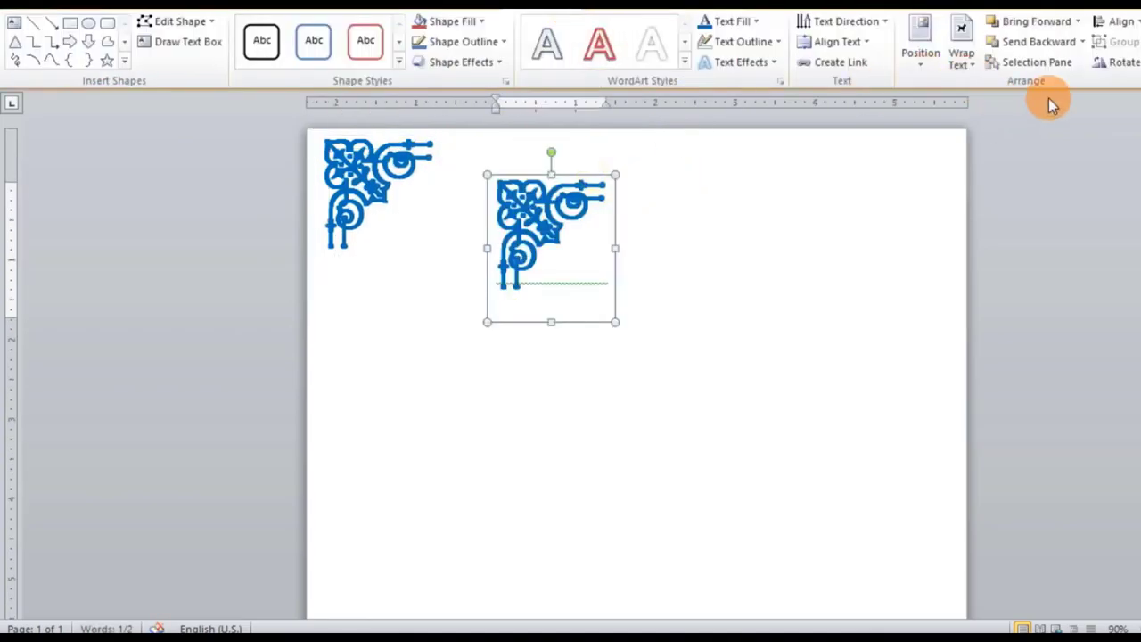
{"action": "left_click", "coordinate": [1119, 62]}
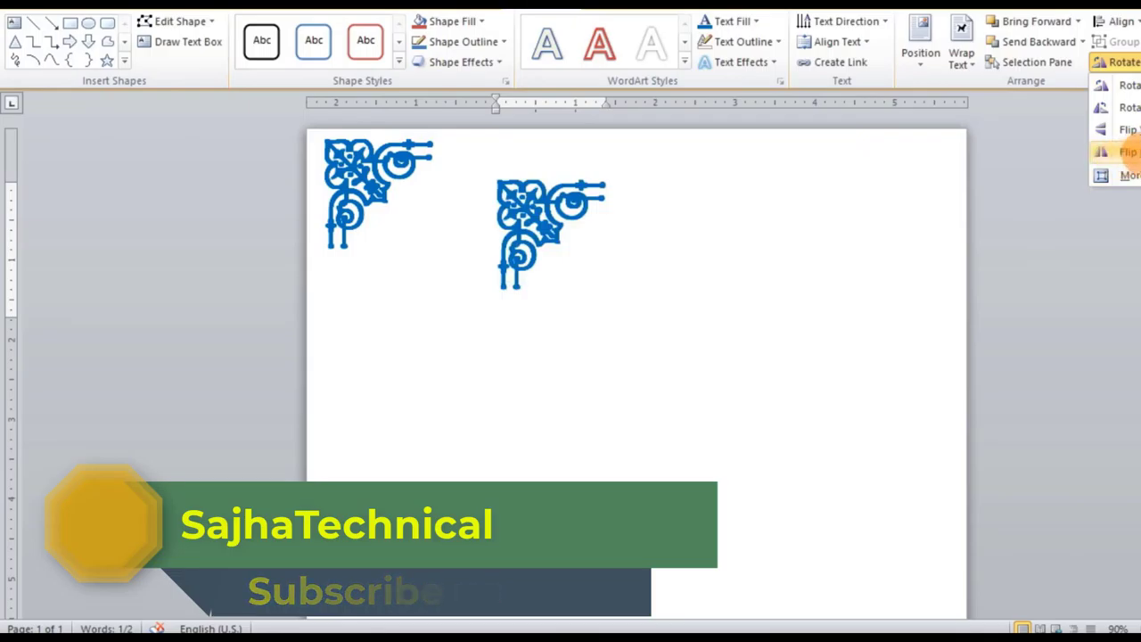
{"action": "left_click", "coordinate": [894, 179]}
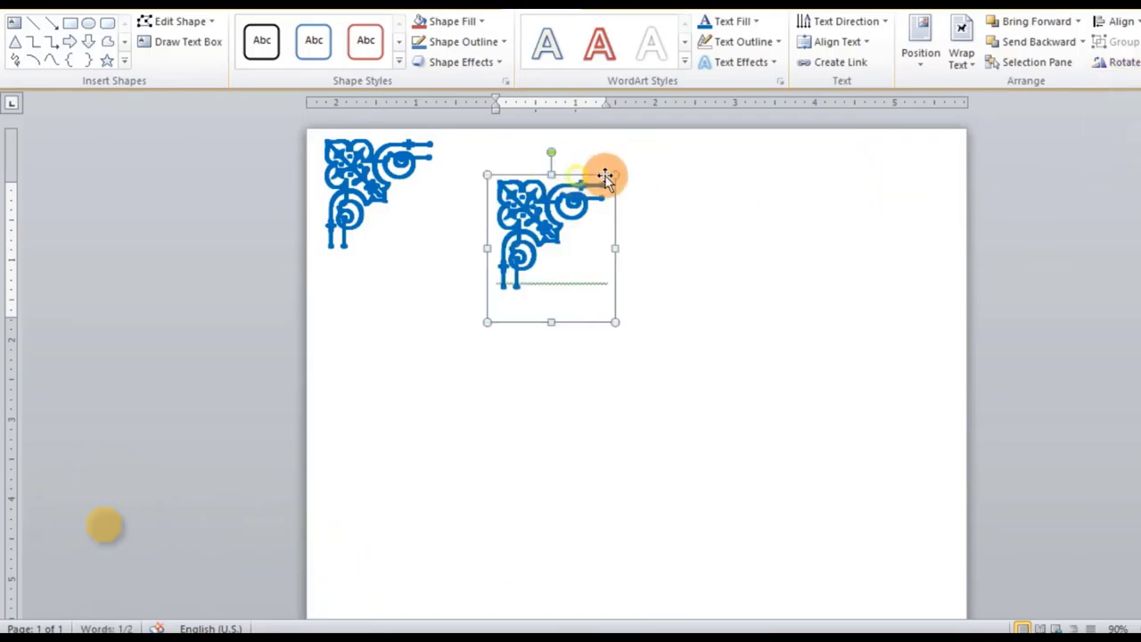
{"action": "left_click", "coordinate": [1124, 61]}
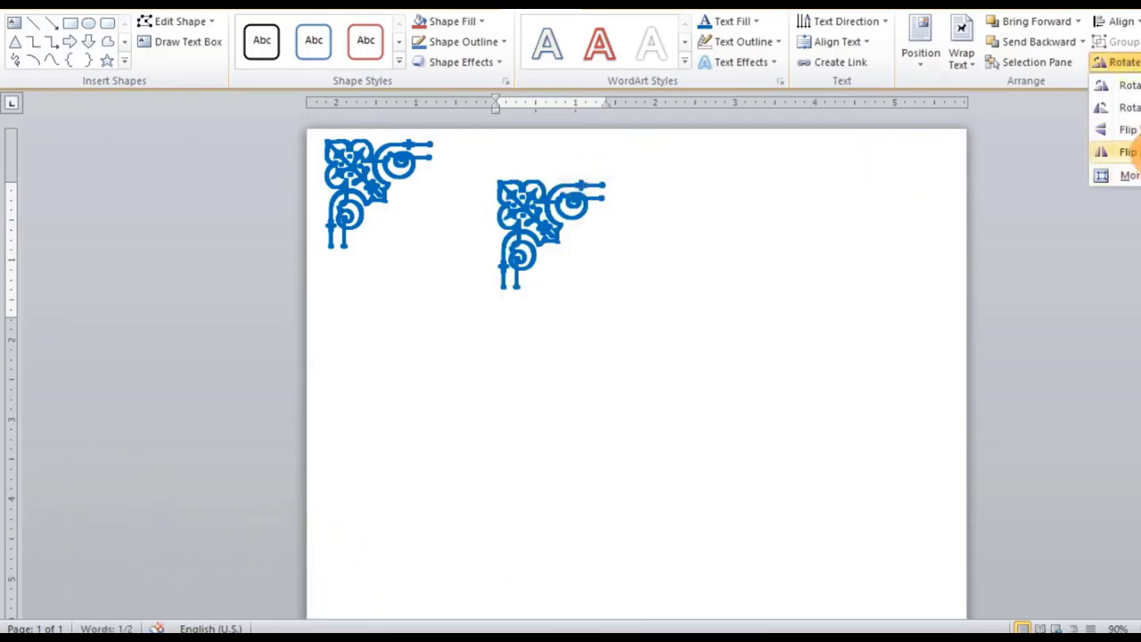
{"action": "left_click", "coordinate": [1128, 151]}
{"action": "left_click", "coordinate": [1125, 64]}
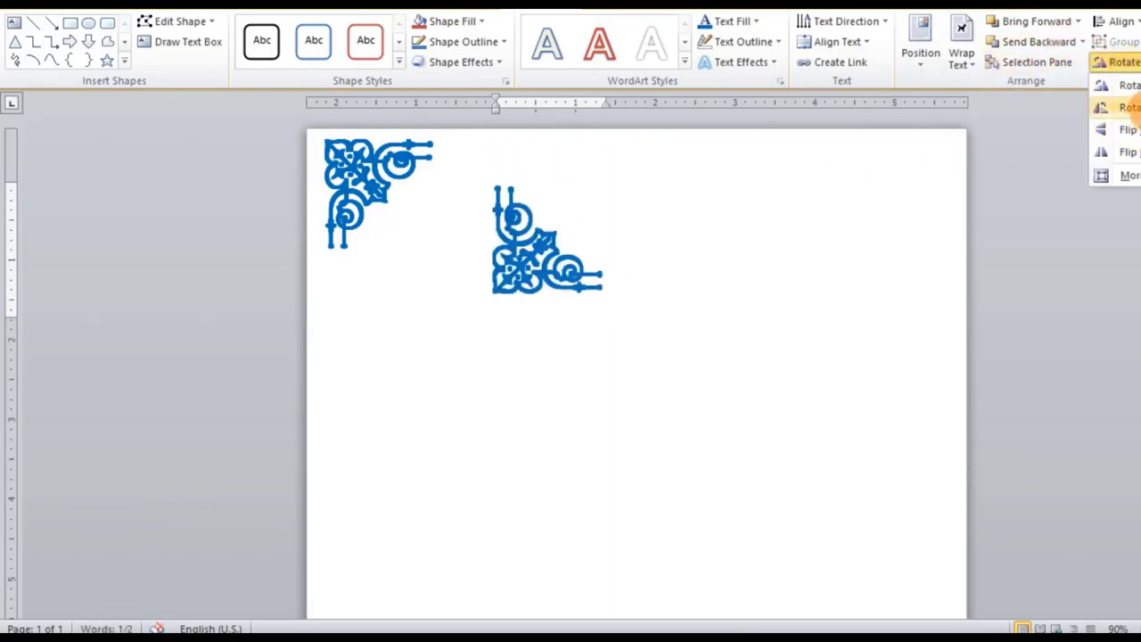
{"action": "left_click", "coordinate": [1110, 85]}
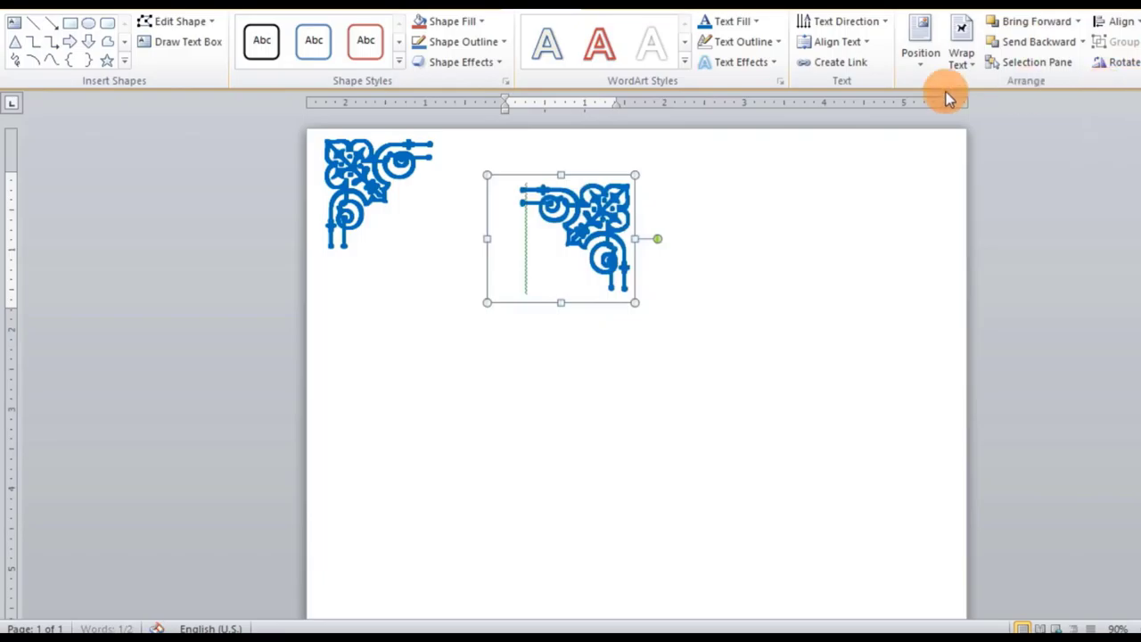
Drag the mirrored copy into the top-right corner, nudge it up and accept a spelling suggestion.
{"action": "left_click_drag", "start_coordinate": [595, 176], "coordinate": [923, 136]}
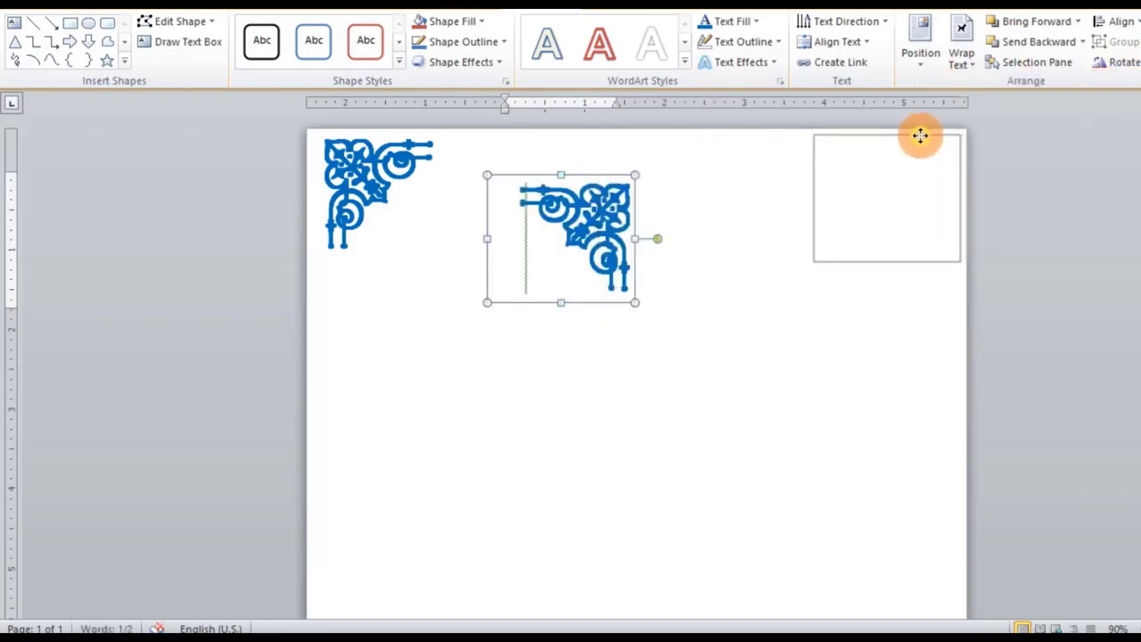
{"action": "left_click_drag", "start_coordinate": [920, 136], "coordinate": [920, 135]}
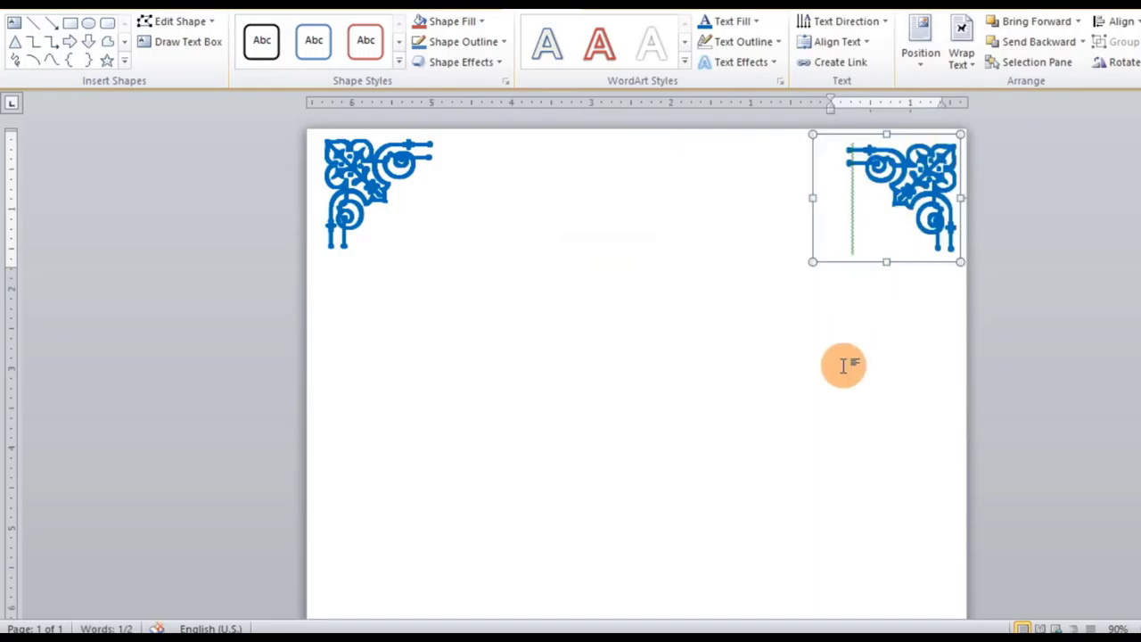
{"action": "key", "text": "Up"}
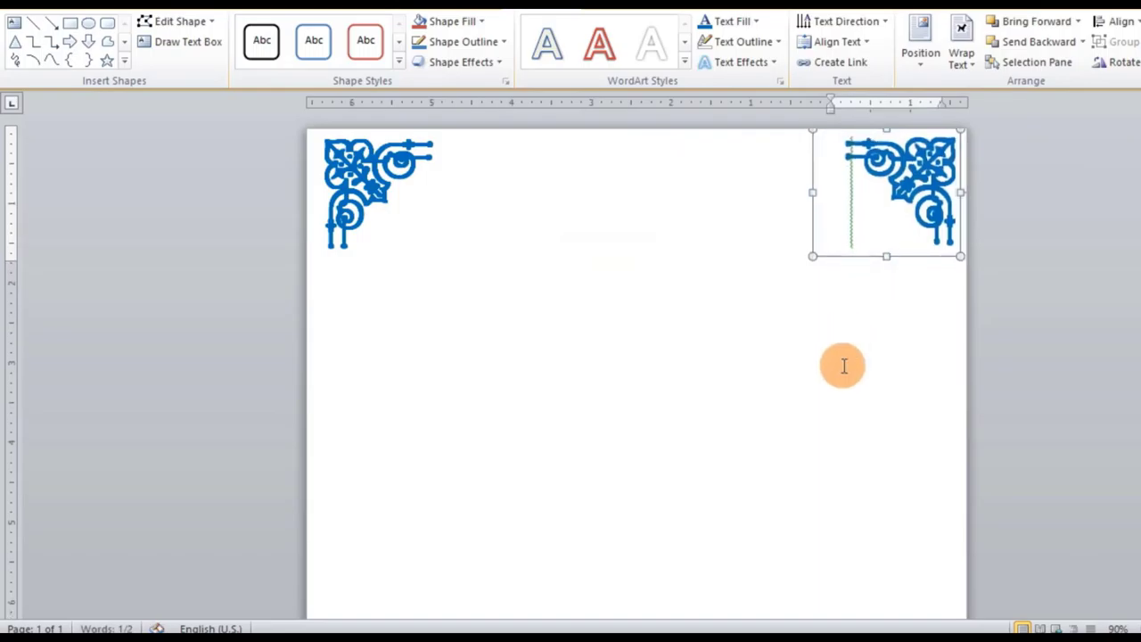
{"action": "left_click", "coordinate": [846, 405]}
{"action": "right_click", "coordinate": [853, 227]}
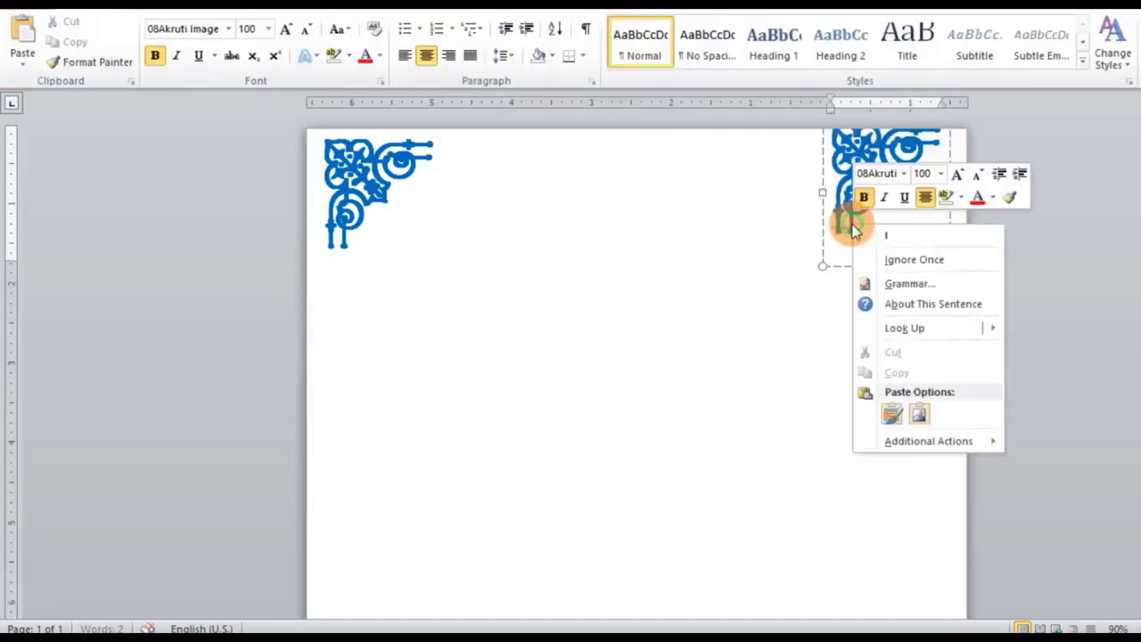
{"action": "left_click", "coordinate": [882, 237]}
{"action": "left_click", "coordinate": [887, 397]}
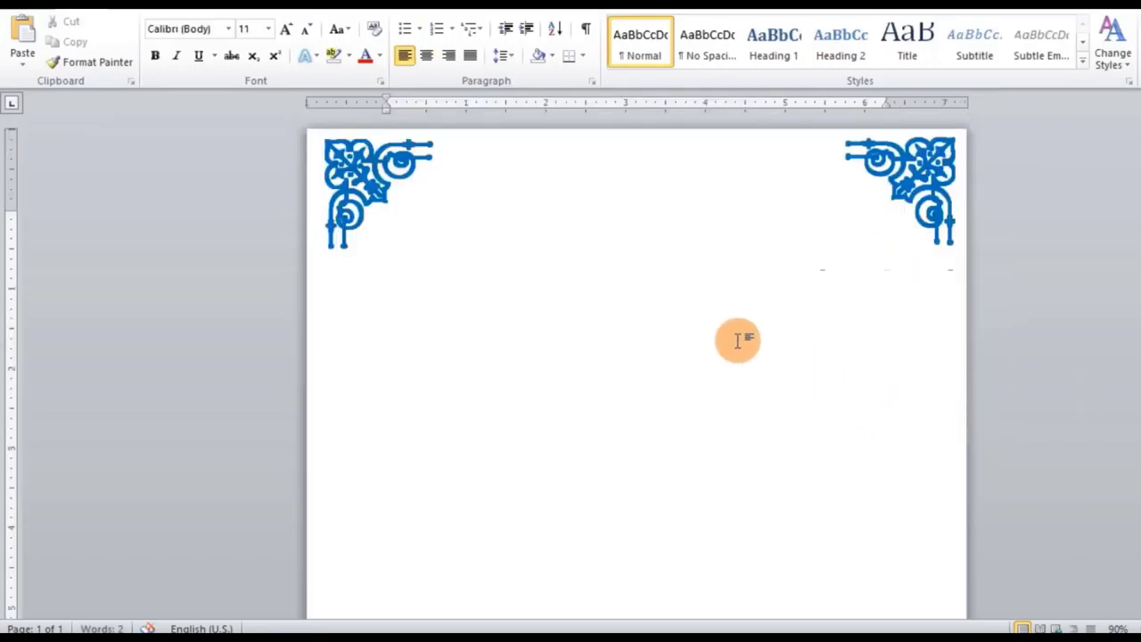
Paste another ornament copy and drag it toward the page's lower right.
{"action": "scroll", "coordinate": [739, 343], "scroll_direction": "down", "scroll_amount": 4}
{"action": "scroll", "coordinate": [741, 350], "scroll_direction": "down", "scroll_amount": 2}
{"action": "scroll", "coordinate": [516, 356], "scroll_direction": "up", "scroll_amount": 2}
{"action": "scroll", "coordinate": [535, 359], "scroll_direction": "up", "scroll_amount": 2}
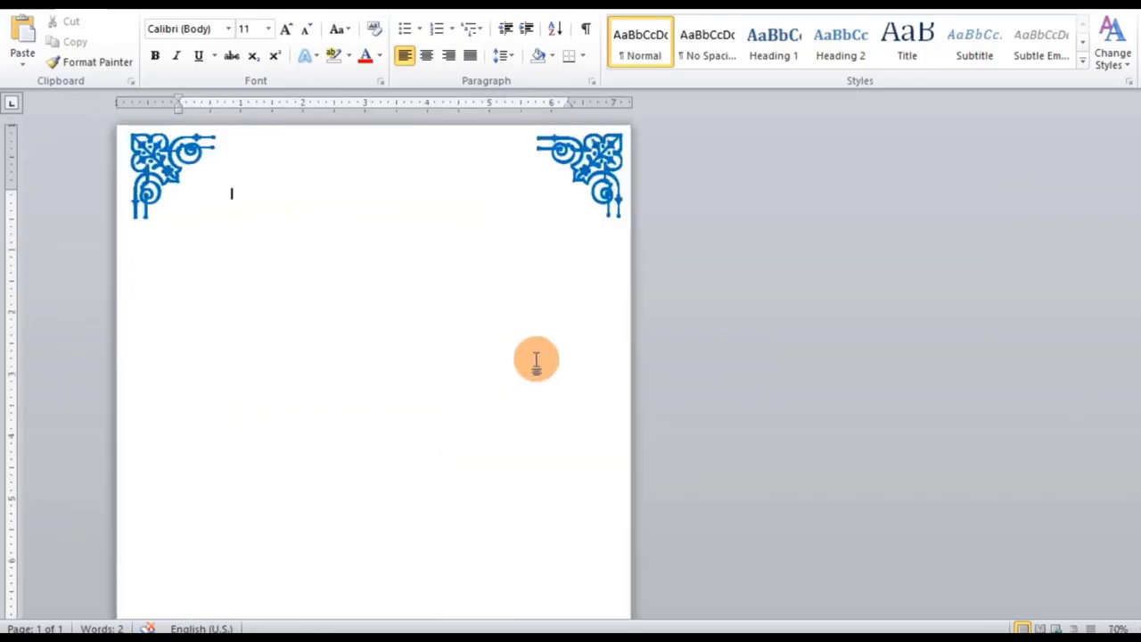
{"action": "left_click", "coordinate": [171, 174]}
{"action": "left_click", "coordinate": [201, 135]}
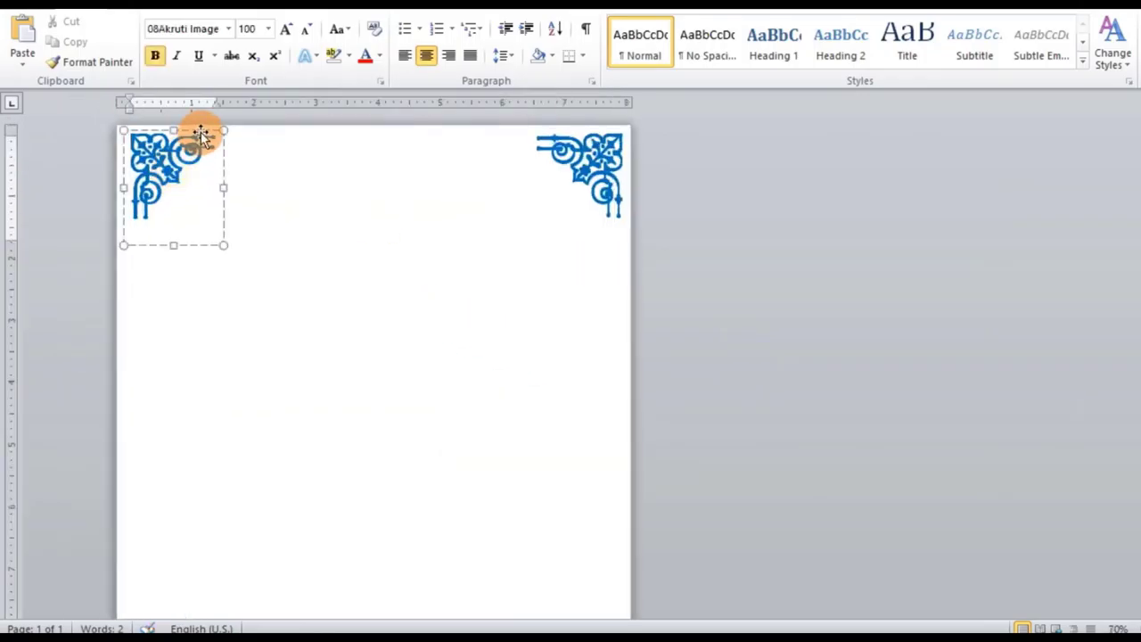
{"action": "left_click", "coordinate": [217, 139]}
{"action": "key", "text": "ctrl+v"}
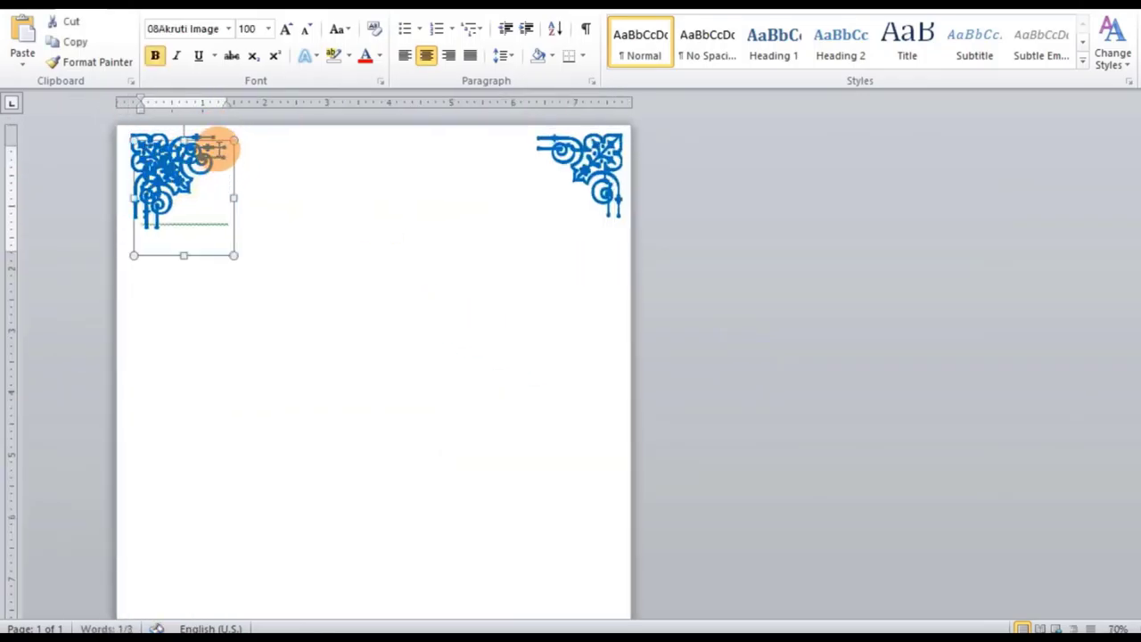
{"action": "left_click_drag", "start_coordinate": [219, 144], "coordinate": [232, 389]}
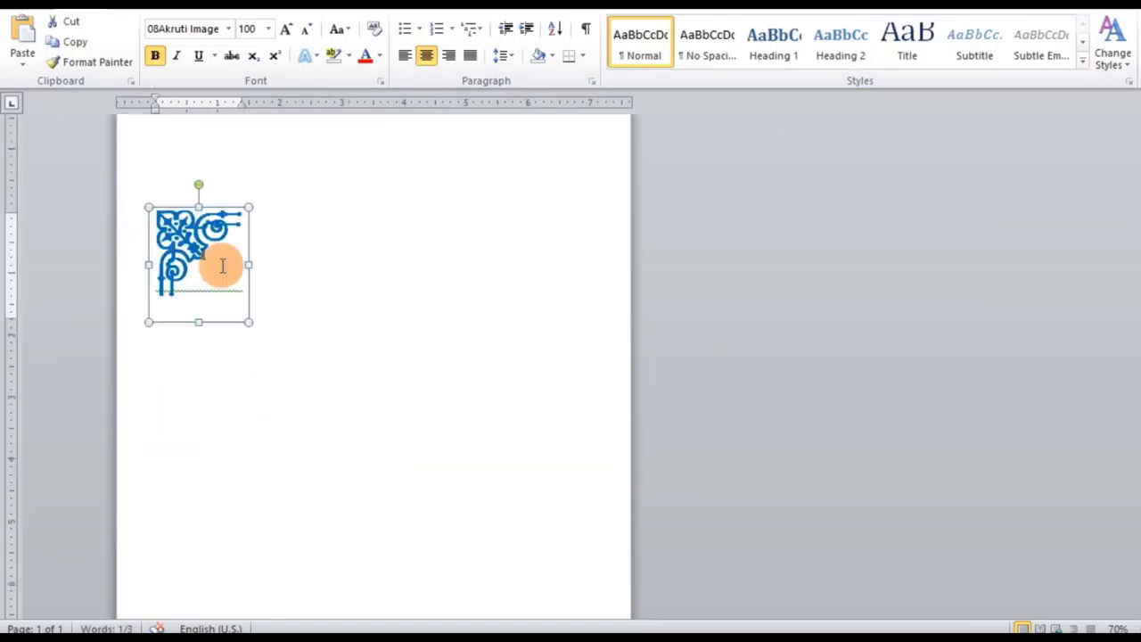
{"action": "left_click_drag", "start_coordinate": [219, 209], "coordinate": [542, 387]}
Flip the copy vertically and push it into the bottom-right corner.
{"action": "left_click", "coordinate": [580, 10]}
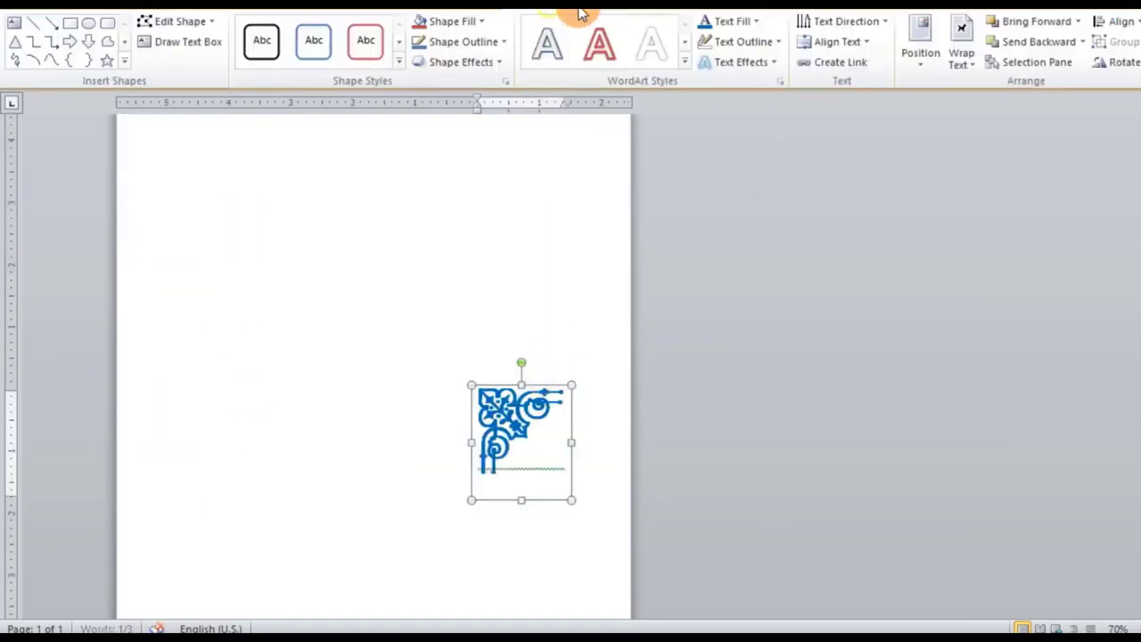
{"action": "left_click", "coordinate": [1127, 66]}
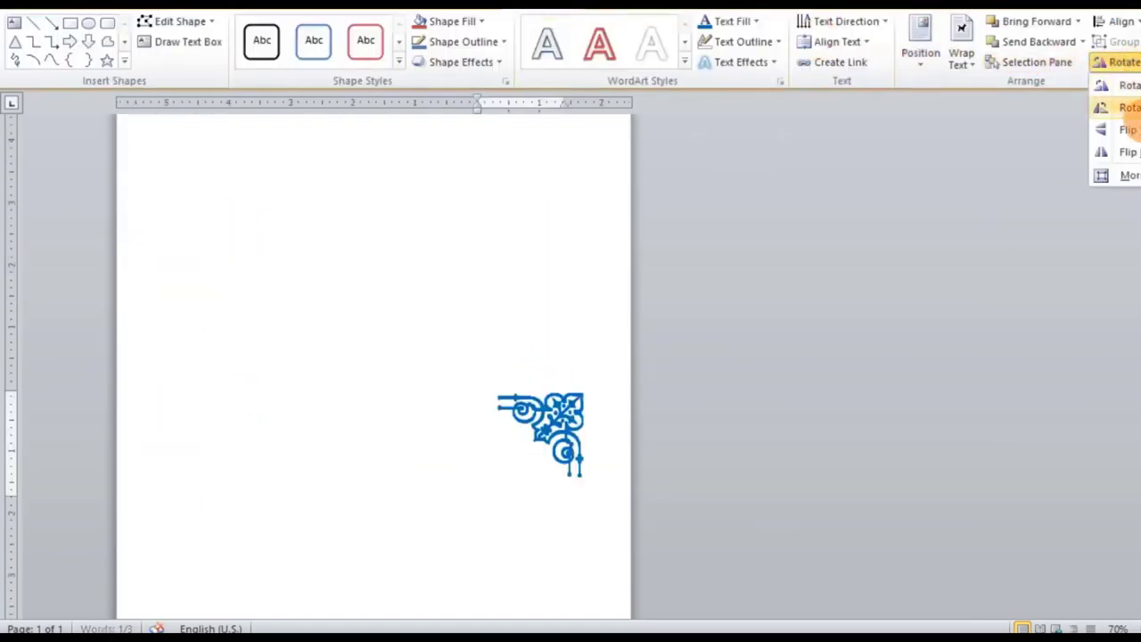
{"action": "left_click", "coordinate": [552, 466]}
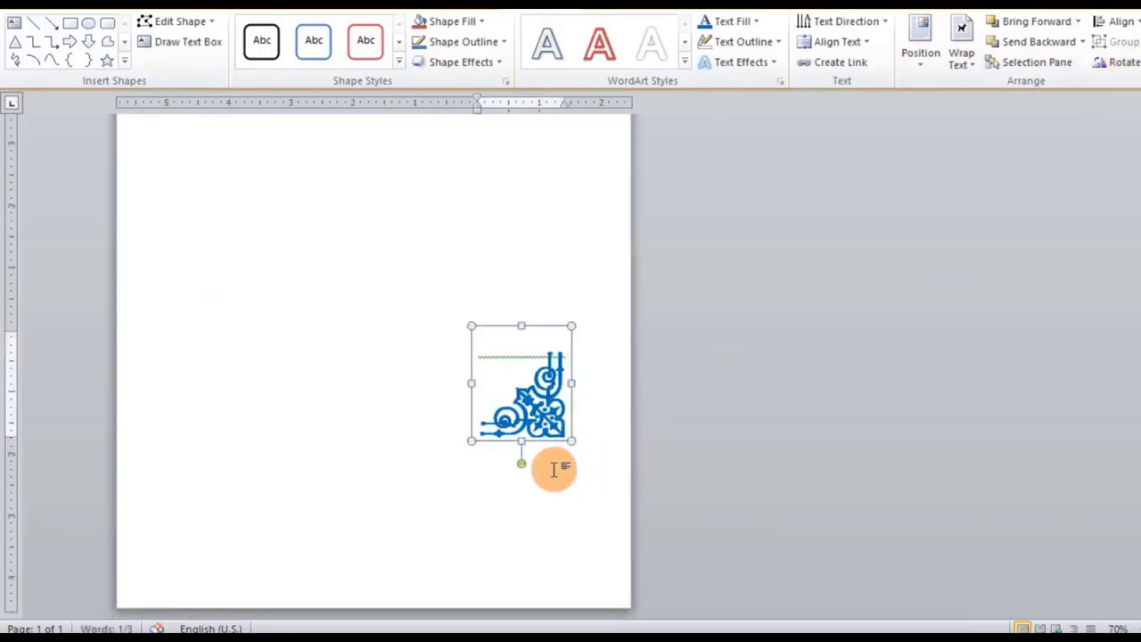
{"action": "left_click", "coordinate": [550, 330]}
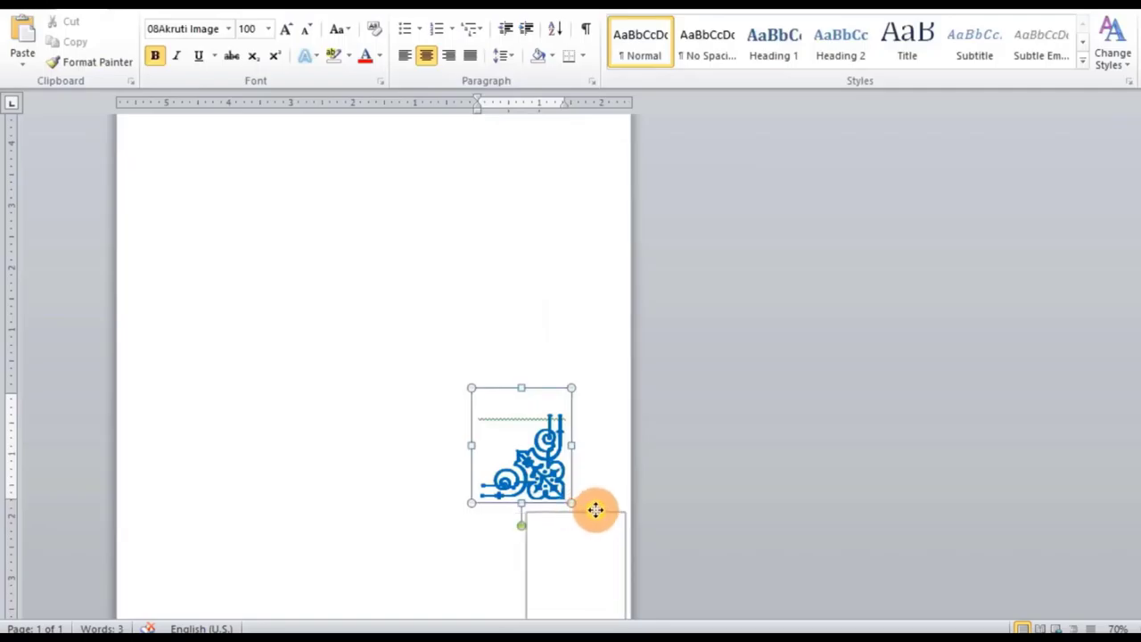
{"action": "left_click_drag", "start_coordinate": [594, 509], "coordinate": [602, 521]}
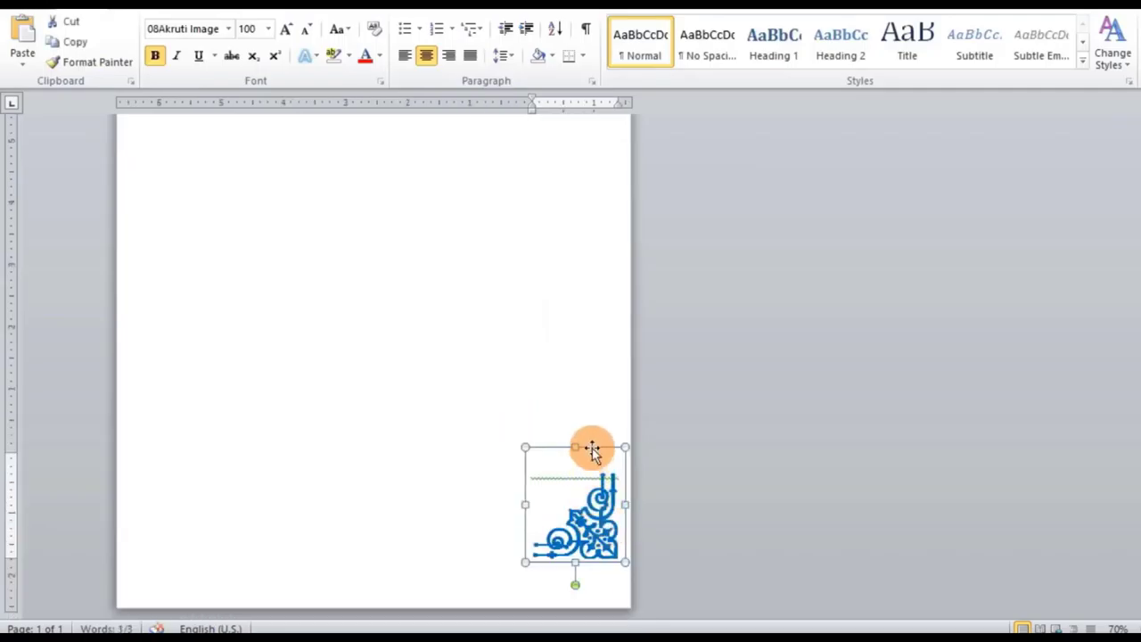
{"action": "left_click_drag", "start_coordinate": [593, 450], "coordinate": [591, 490]}
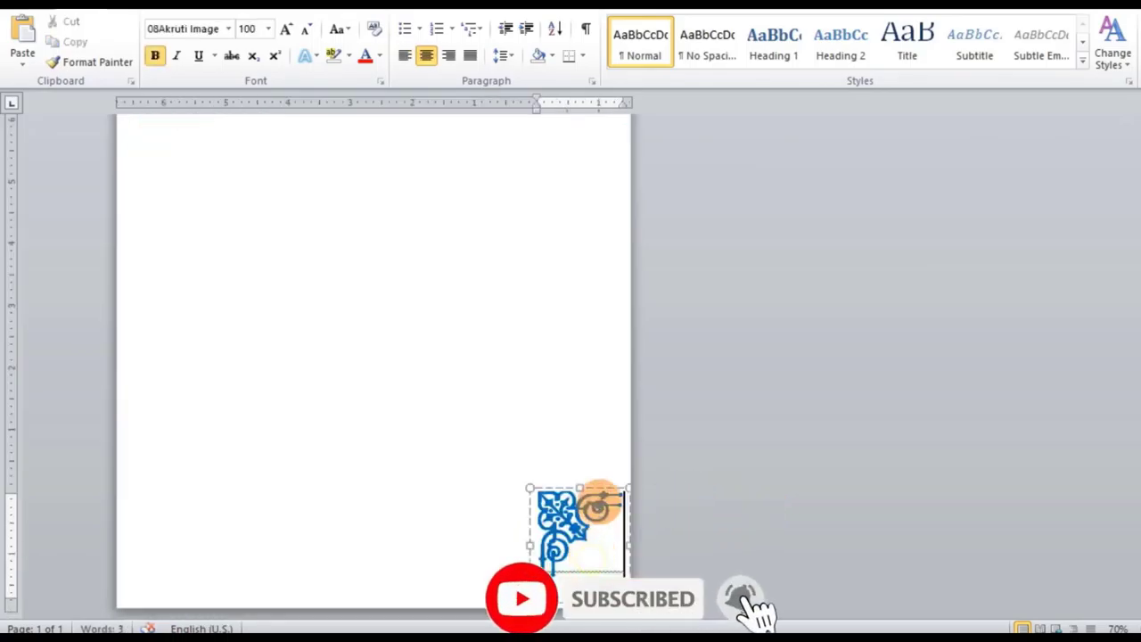
Copy the ornament, rotate it 90° left, and nudge it into the bottom-left corner.
{"action": "mouse_move", "coordinate": [600, 485]}
{"action": "left_mouse_down"}
{"action": "mouse_move", "coordinate": [607, 493]}
{"action": "mouse_move", "coordinate": [463, 461]}
{"action": "left_mouse_up"}
{"action": "type", "text": "j"}
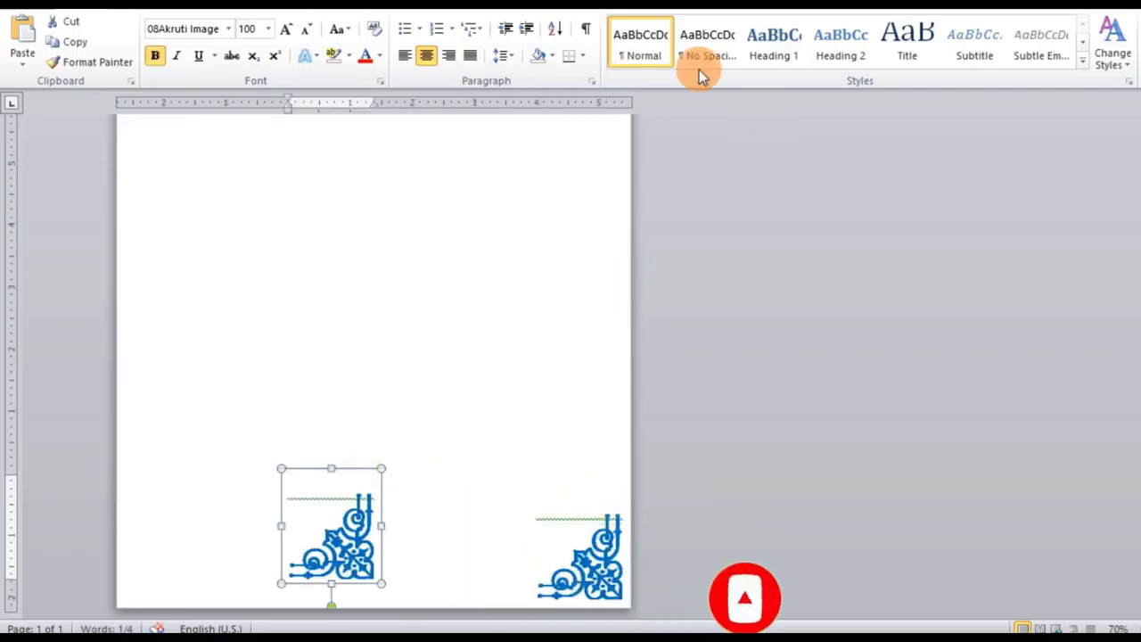
{"action": "left_click", "coordinate": [578, 12]}
{"action": "left_click", "coordinate": [1121, 61]}
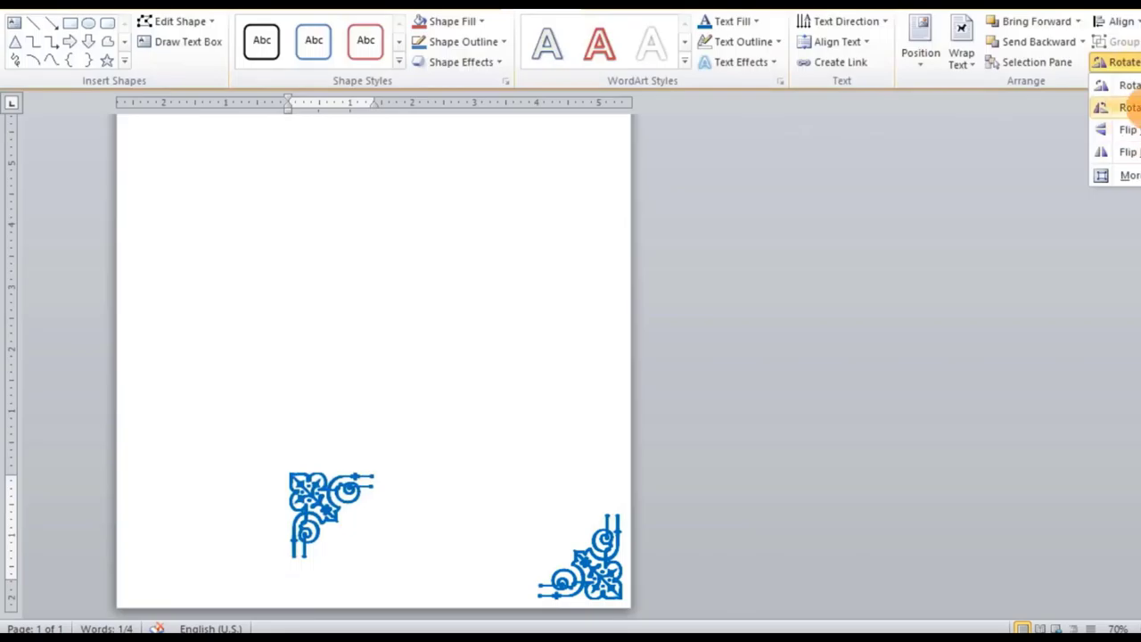
{"action": "left_click", "coordinate": [1127, 107]}
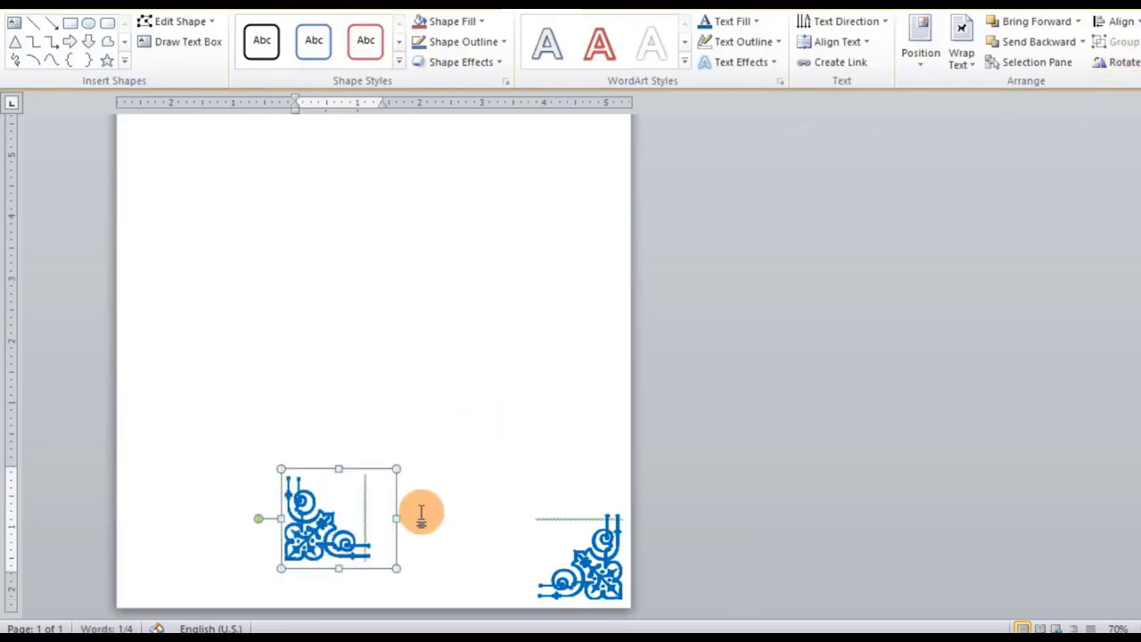
{"action": "left_click_drag", "start_coordinate": [367, 565], "coordinate": [210, 609]}
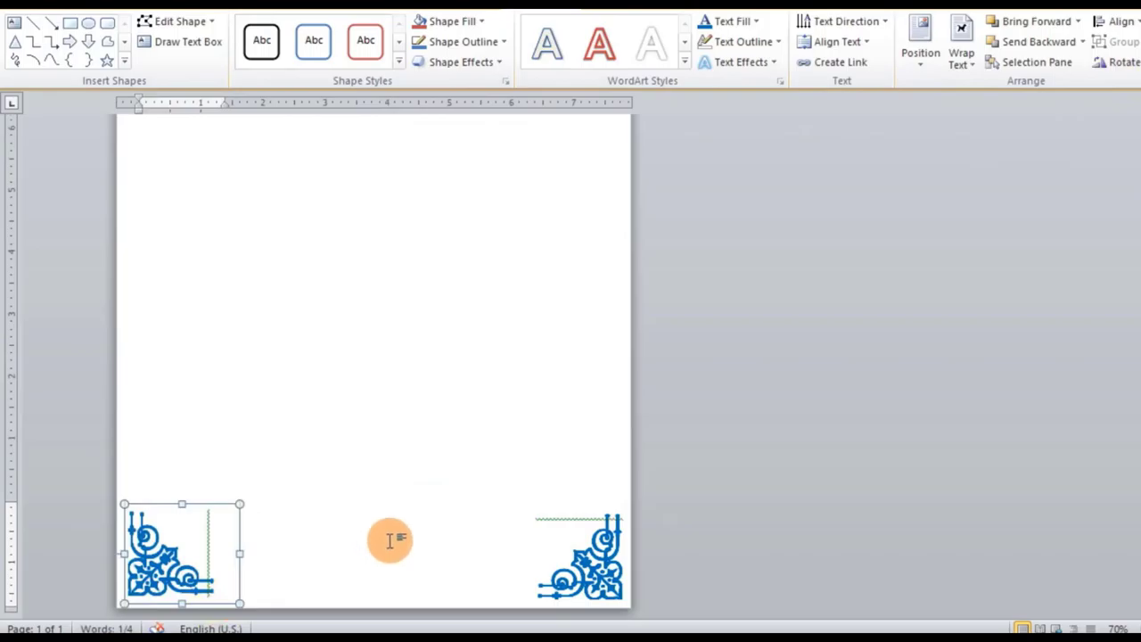
{"action": "key", "text": "Down"}
{"action": "key", "text": "Left"}
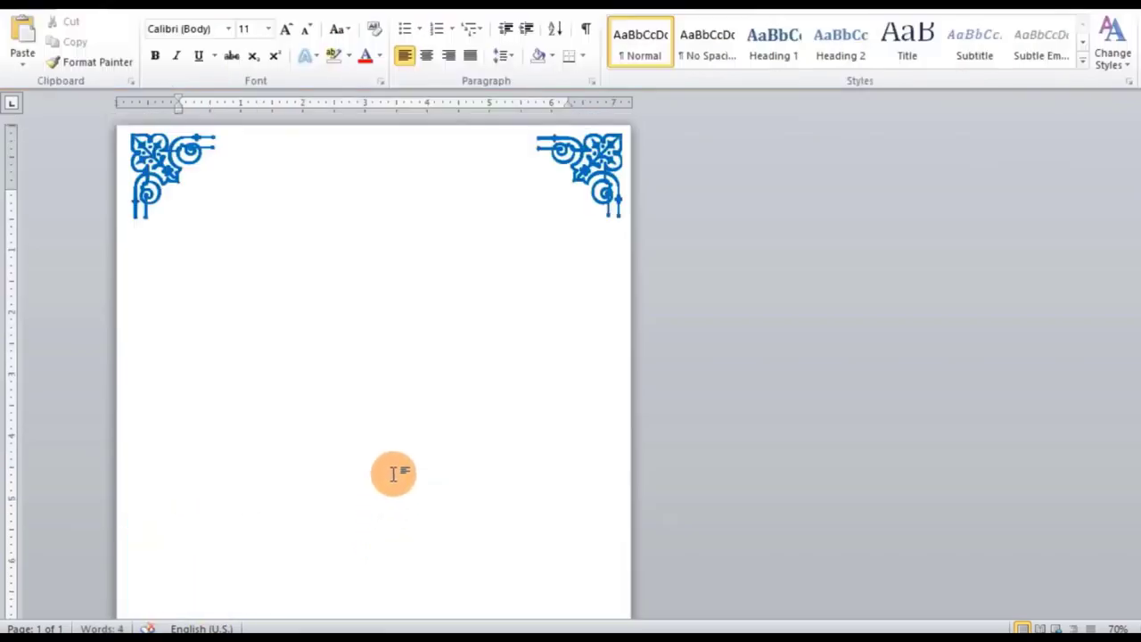
Draw a thicker line between the two top ornaments and duplicate it with Ctrl+D.
{"action": "left_click", "coordinate": [142, 18]}
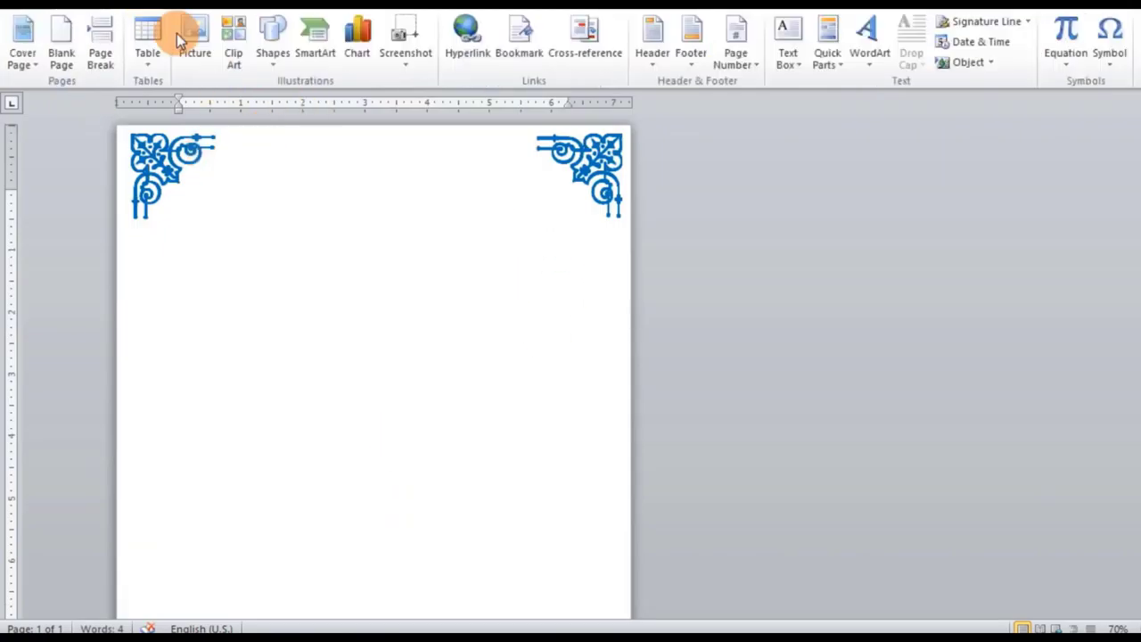
{"action": "left_click", "coordinate": [273, 44]}
{"action": "left_click", "coordinate": [283, 100]}
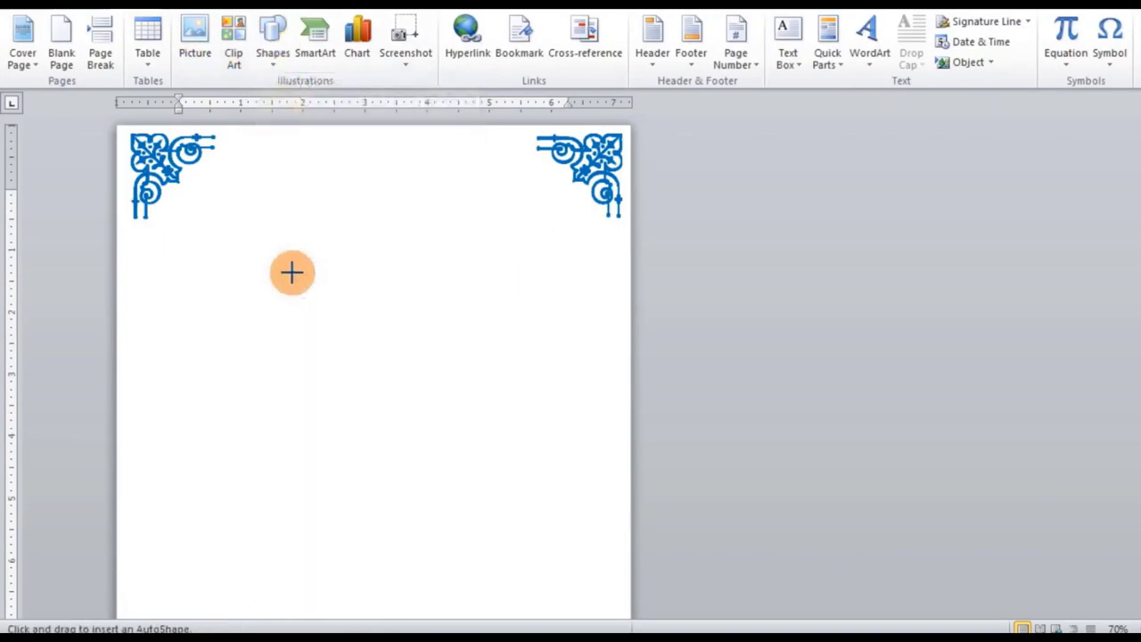
{"action": "scroll", "coordinate": [294, 273], "scroll_direction": "up", "scroll_amount": 4, "text": "ctrl"}
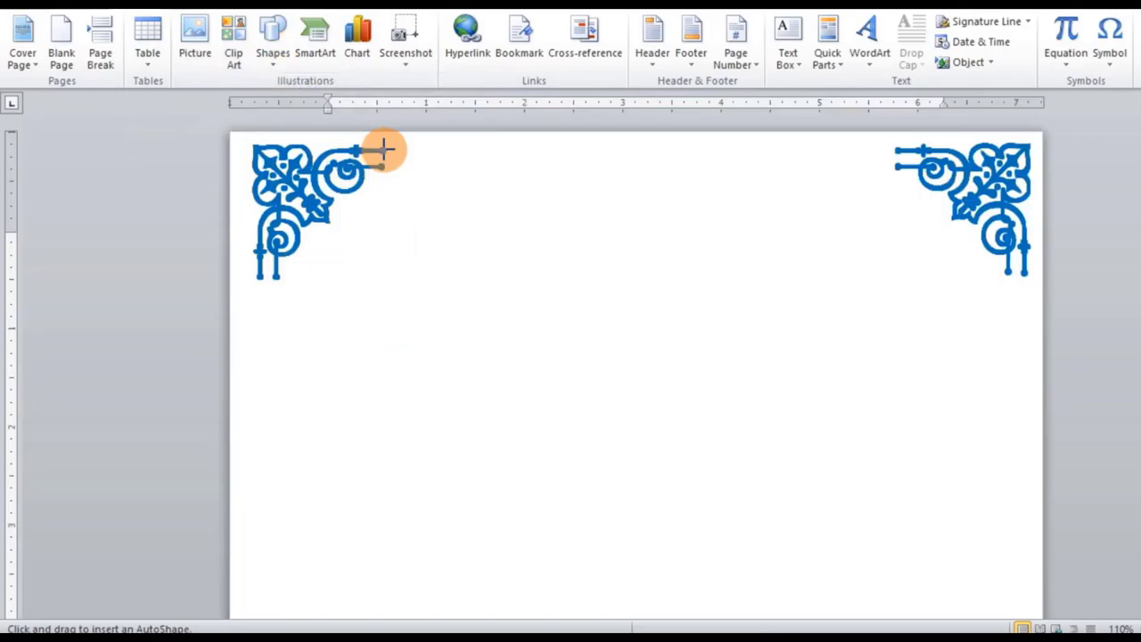
{"action": "left_click_drag", "start_coordinate": [384, 152], "coordinate": [898, 152]}
{"action": "left_click", "coordinate": [472, 42]}
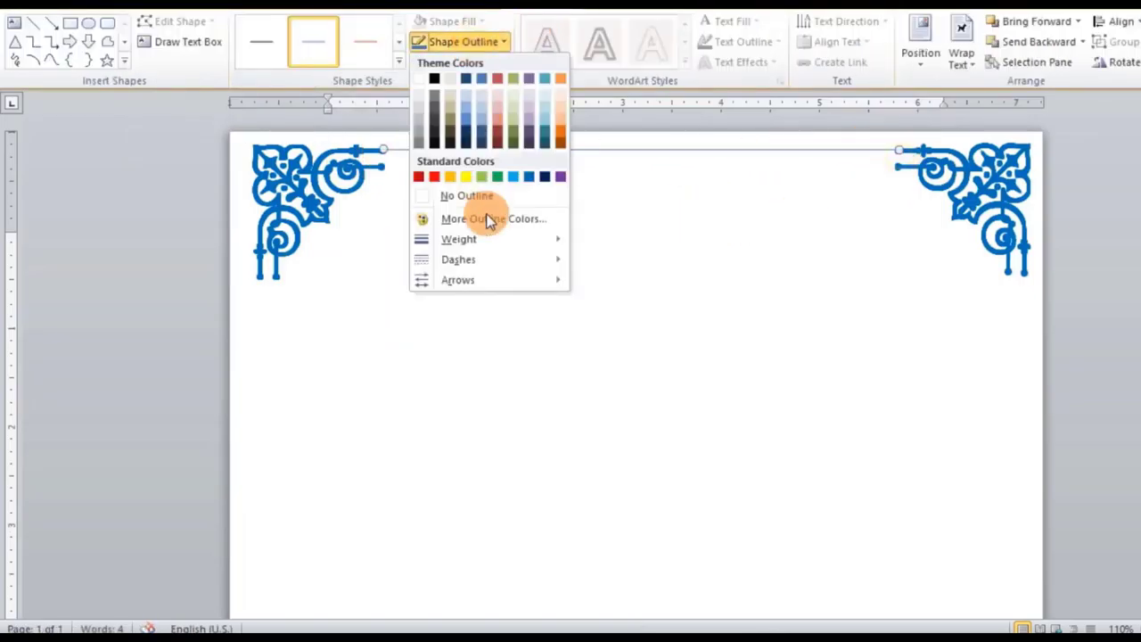
{"action": "mouse_move", "coordinate": [459, 239]}
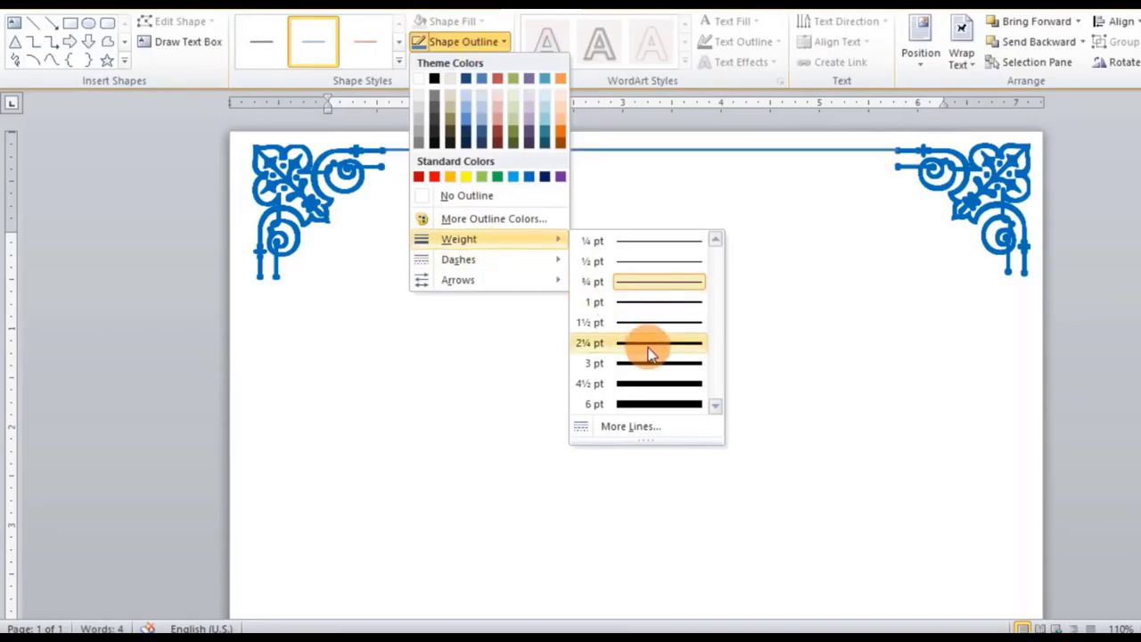
{"action": "left_click", "coordinate": [648, 363]}
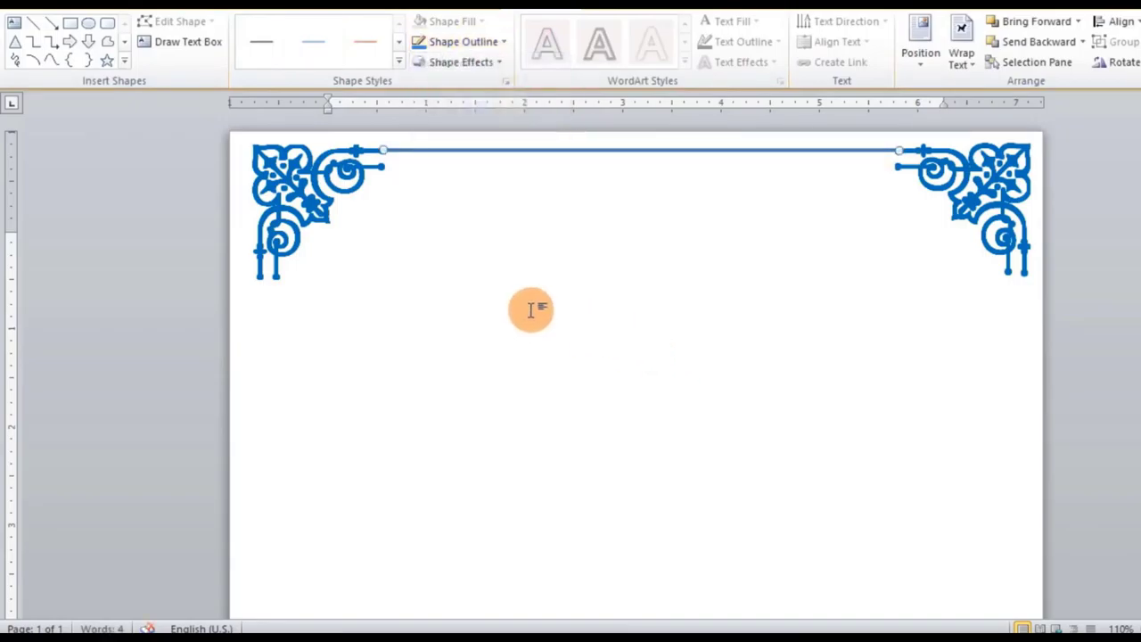
{"action": "key", "text": "ctrl+d"}
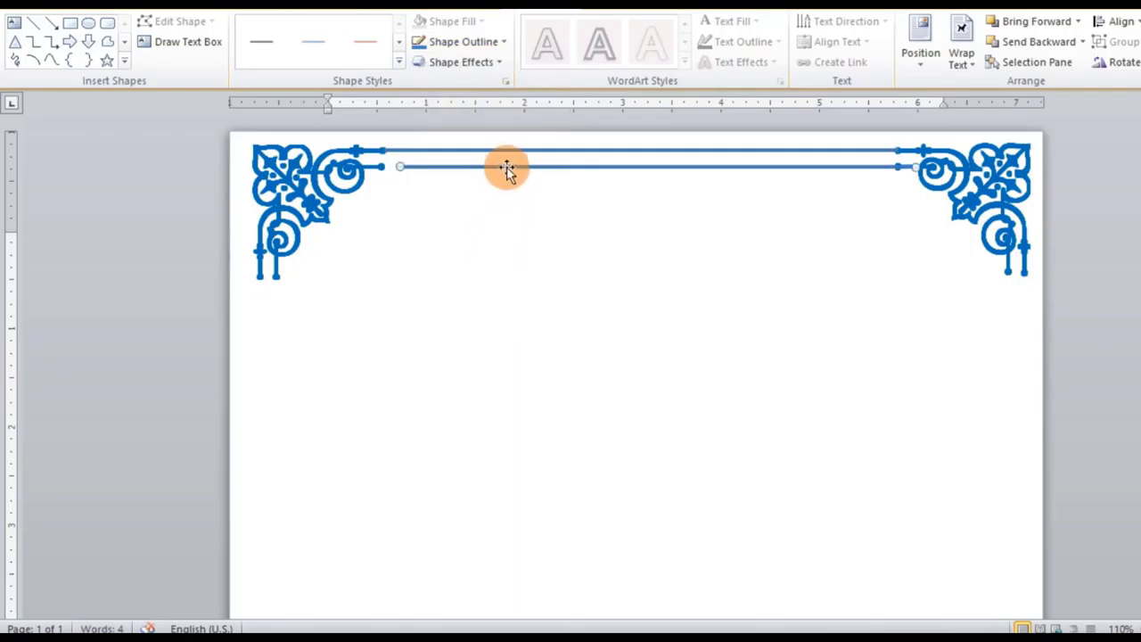
{"action": "left_click", "coordinate": [615, 312]}
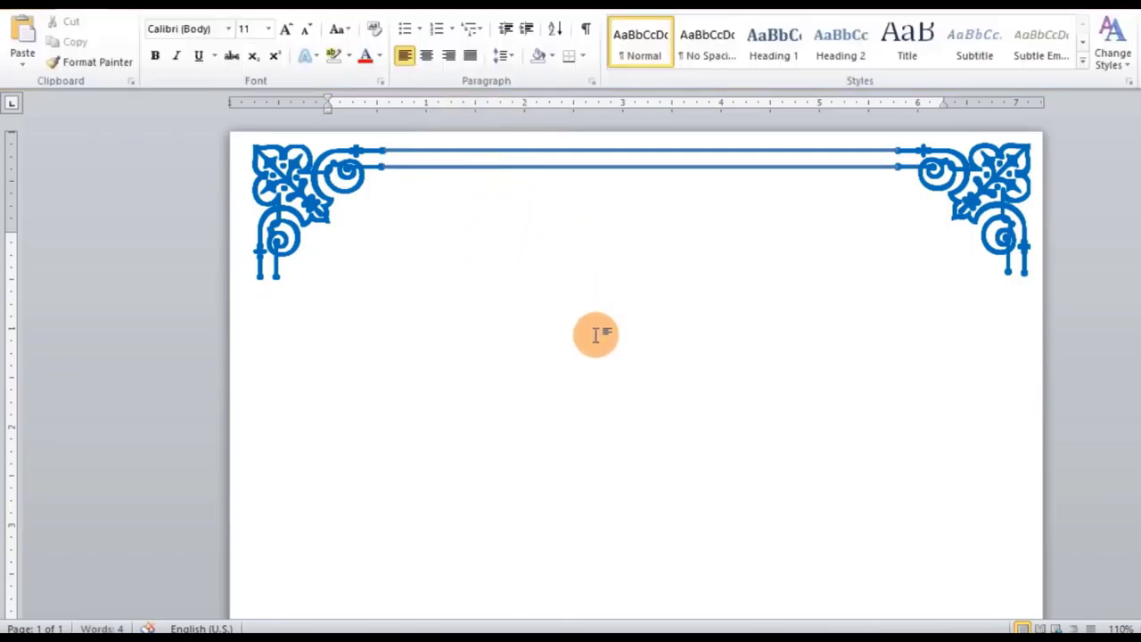
Inspect the top border and select the upper line.
{"action": "scroll", "coordinate": [589, 339], "scroll_direction": "down", "scroll_amount": 5}
{"action": "scroll", "coordinate": [535, 352], "scroll_direction": "down", "scroll_amount": 1}
{"action": "scroll", "coordinate": [464, 356], "scroll_direction": "up", "scroll_amount": 1}
{"action": "scroll", "coordinate": [446, 343], "scroll_direction": "down", "scroll_amount": 3}
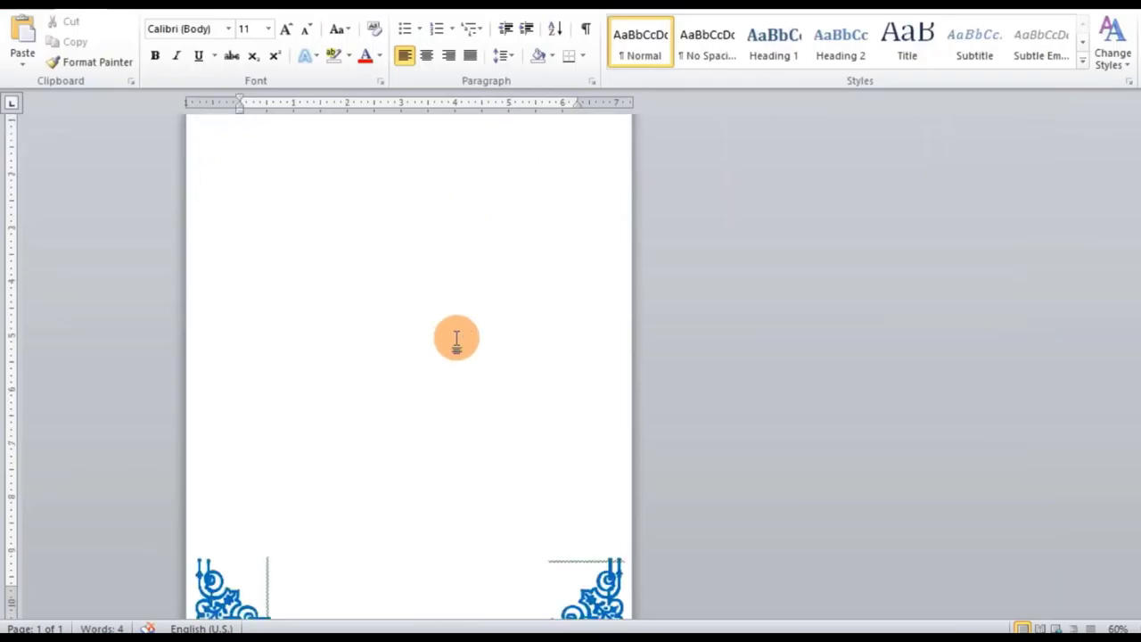
{"action": "scroll", "coordinate": [450, 348], "scroll_direction": "up", "scroll_amount": 3}
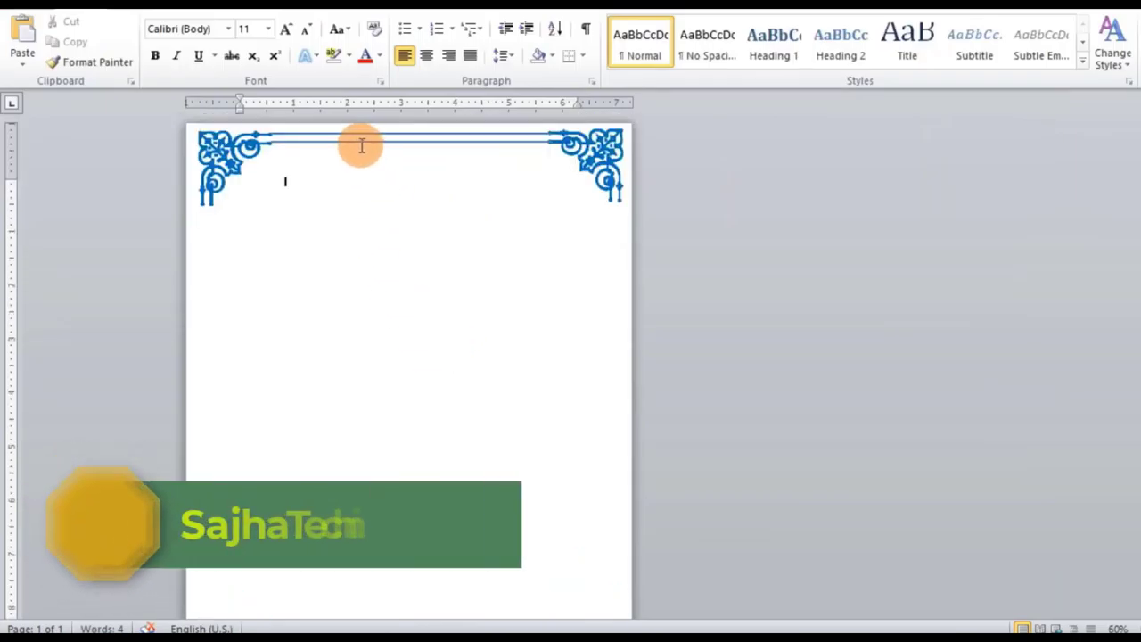
{"action": "scroll", "coordinate": [414, 277], "scroll_direction": "up", "scroll_amount": 5}
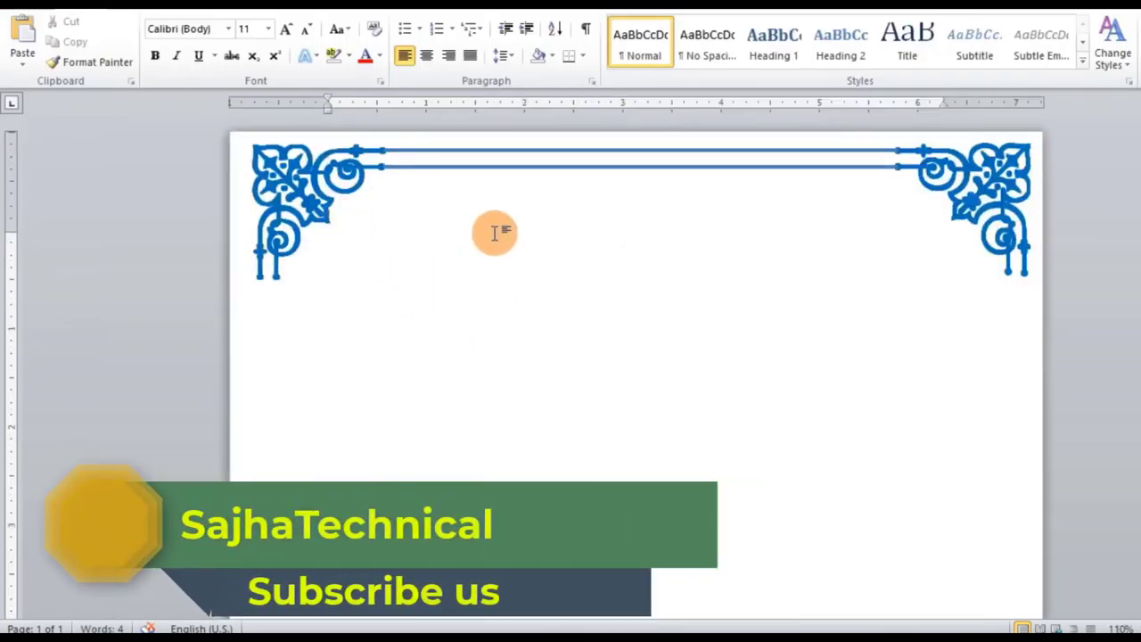
{"action": "scroll", "coordinate": [495, 241], "scroll_direction": "down", "scroll_amount": 2}
{"action": "scroll", "coordinate": [481, 254], "scroll_direction": "down", "scroll_amount": 3}
{"action": "scroll", "coordinate": [450, 272], "scroll_direction": "up", "scroll_amount": 5}
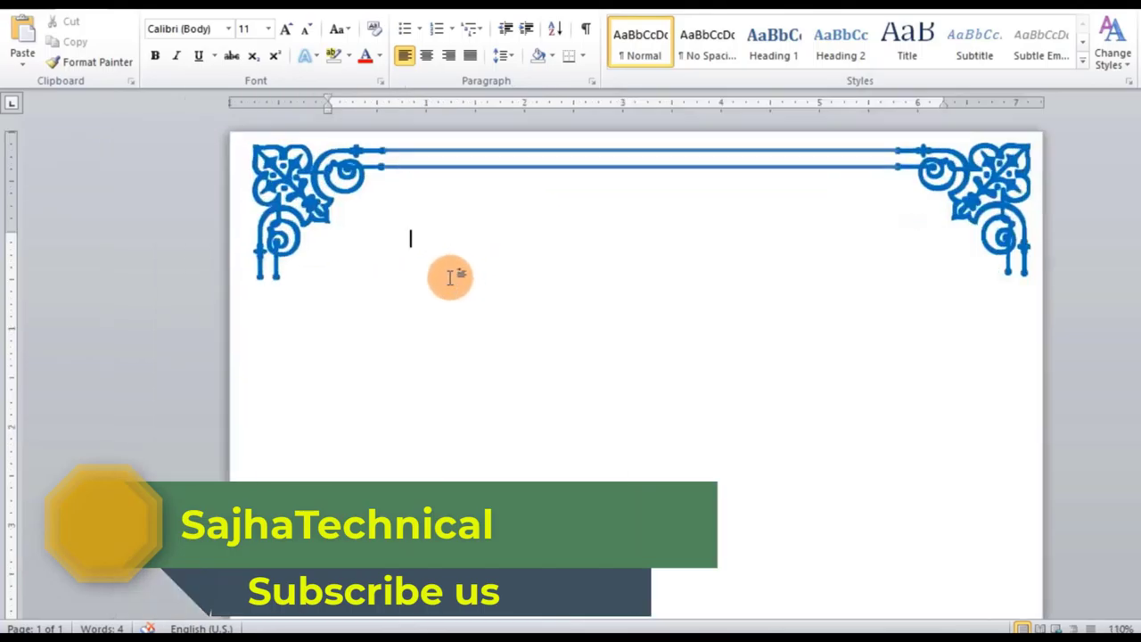
{"action": "left_click", "coordinate": [460, 150]}
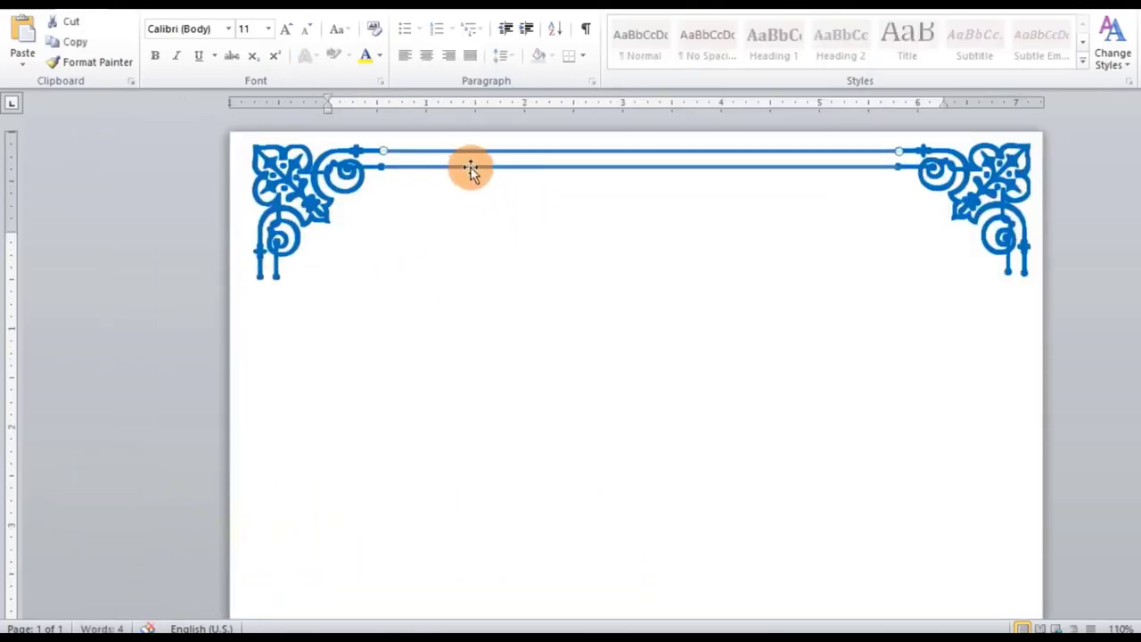
{"action": "left_click", "coordinate": [555, 319]}
Select both top lines and group them into one object via the right-click menu.
{"action": "scroll", "coordinate": [543, 377], "scroll_direction": "down", "scroll_amount": 2}
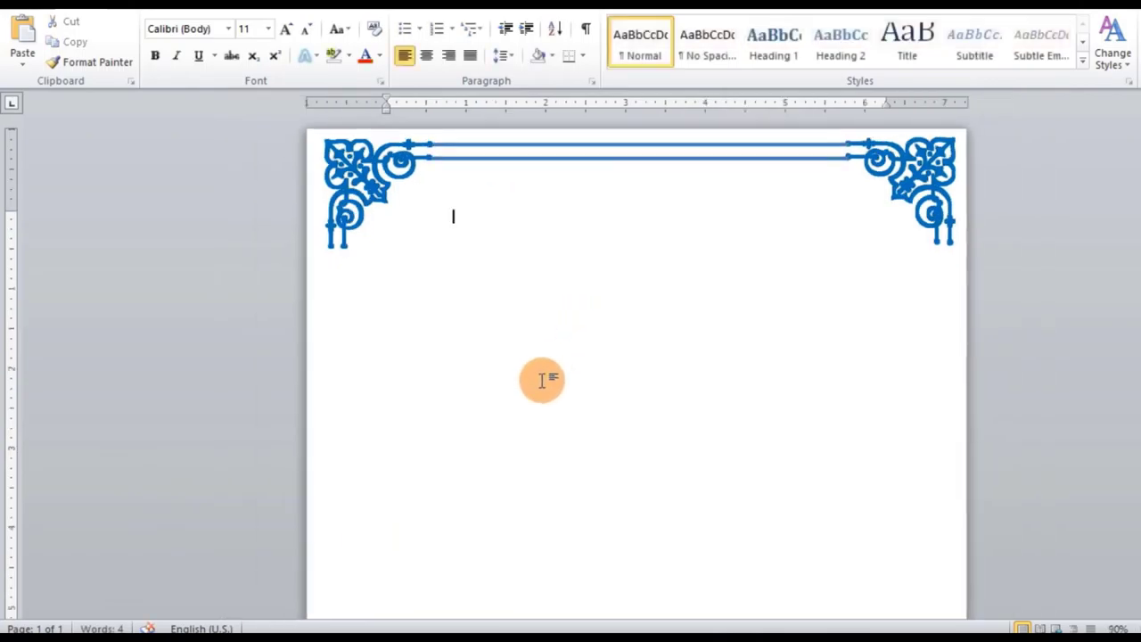
{"action": "scroll", "coordinate": [538, 383], "scroll_direction": "up", "scroll_amount": 2}
{"action": "left_click", "coordinate": [535, 384]}
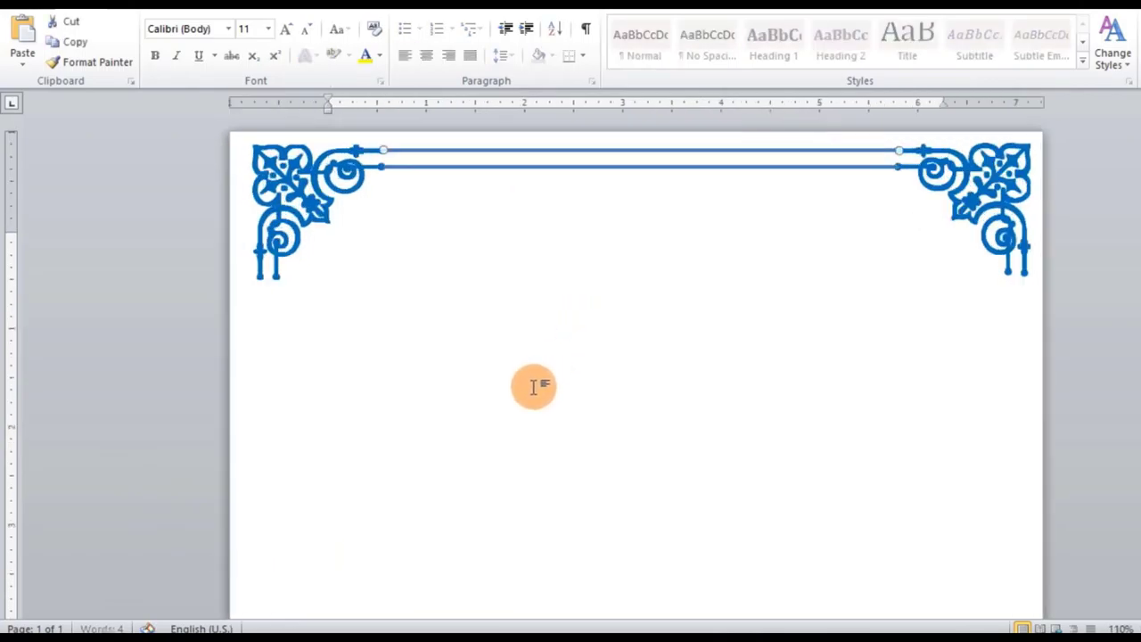
{"action": "left_click", "coordinate": [495, 167], "text": "shift"}
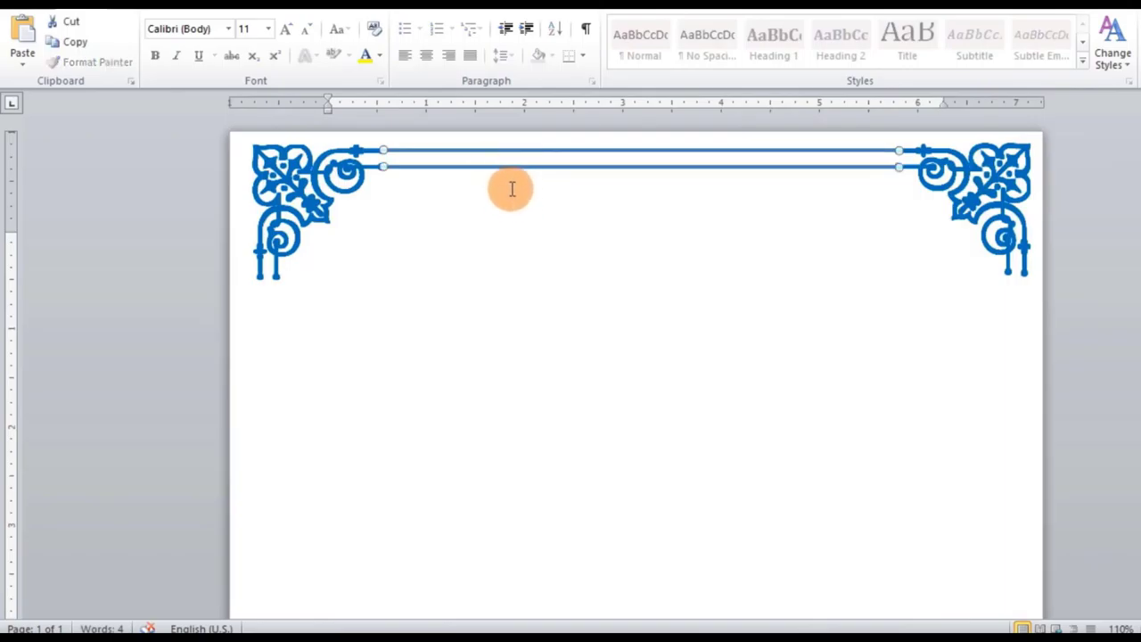
{"action": "right_click", "coordinate": [514, 169]}
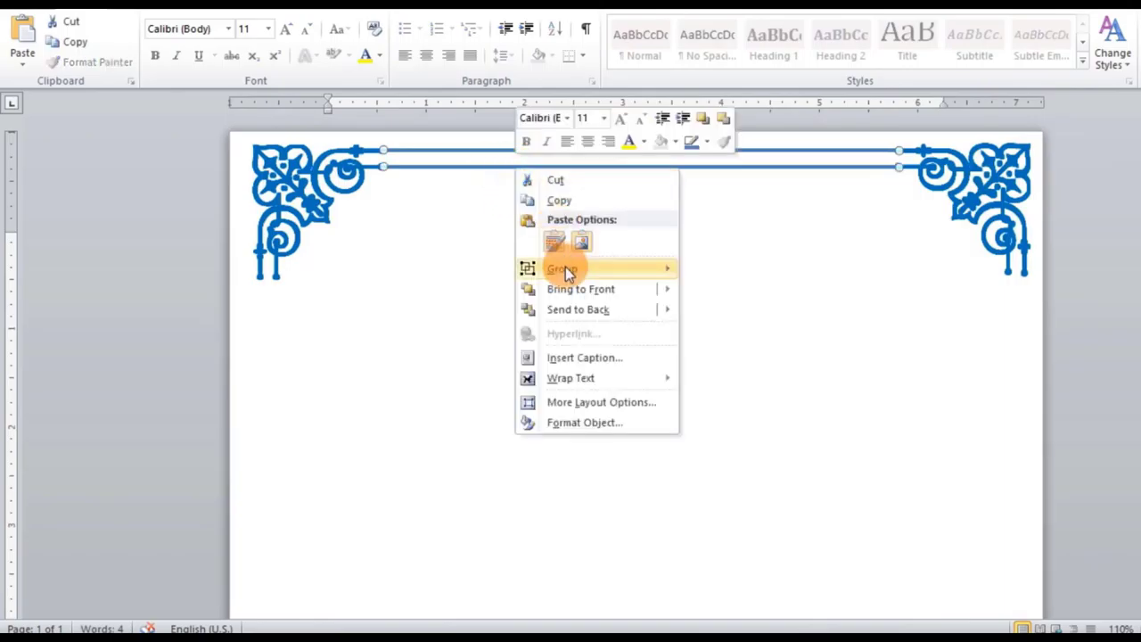
{"action": "left_click", "coordinate": [706, 269]}
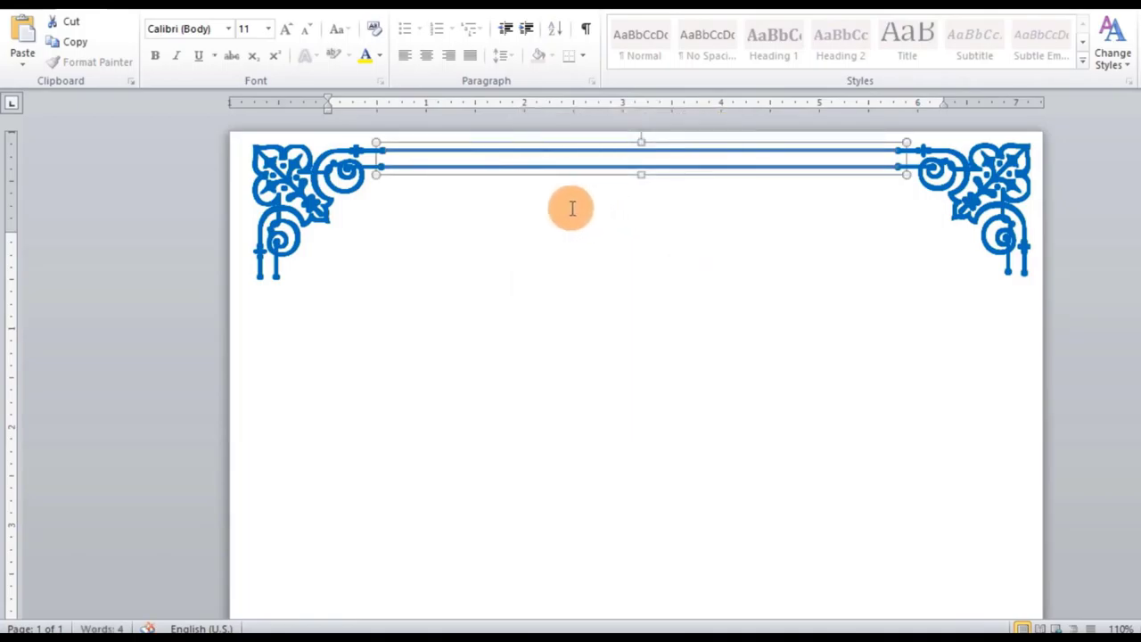
{"action": "left_click_drag", "start_coordinate": [597, 175], "coordinate": [580, 461]}
Ctrl-drag a copy of the double blue line down to sit between the two bottom corner ornaments.
{"action": "scroll", "coordinate": [571, 410], "scroll_direction": "down", "scroll_amount": 5}
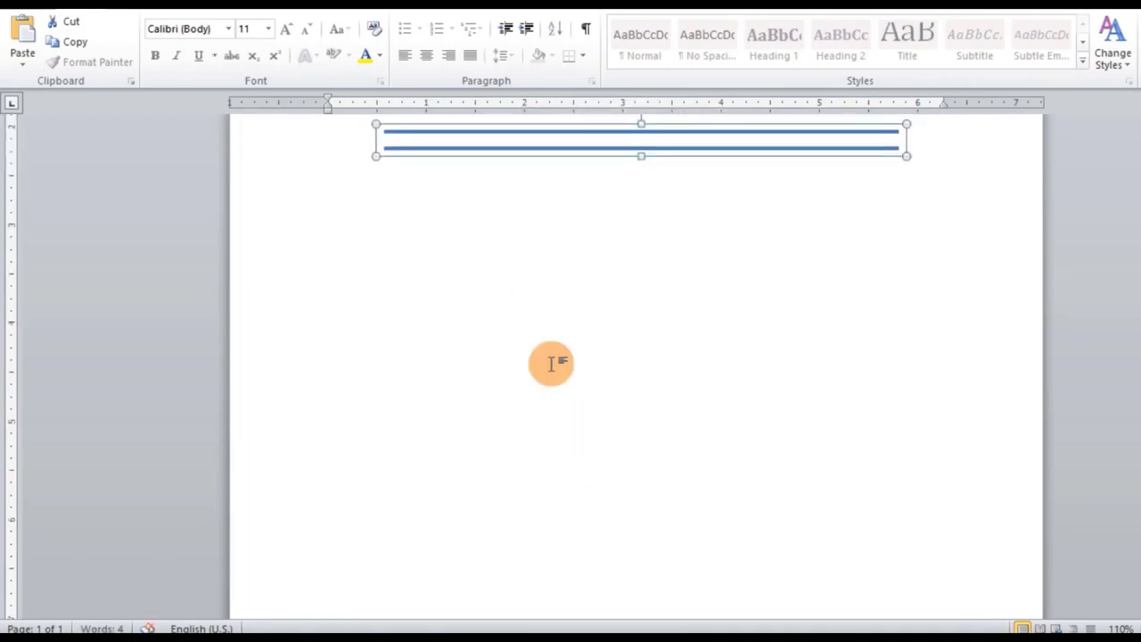
{"action": "mouse_move", "coordinate": [540, 152]}
{"action": "left_mouse_down"}
{"action": "mouse_move", "coordinate": [555, 460]}
{"action": "mouse_move", "coordinate": [571, 517]}
{"action": "left_mouse_up"}
{"action": "scroll", "coordinate": [570, 512], "scroll_direction": "down", "scroll_amount": 5}
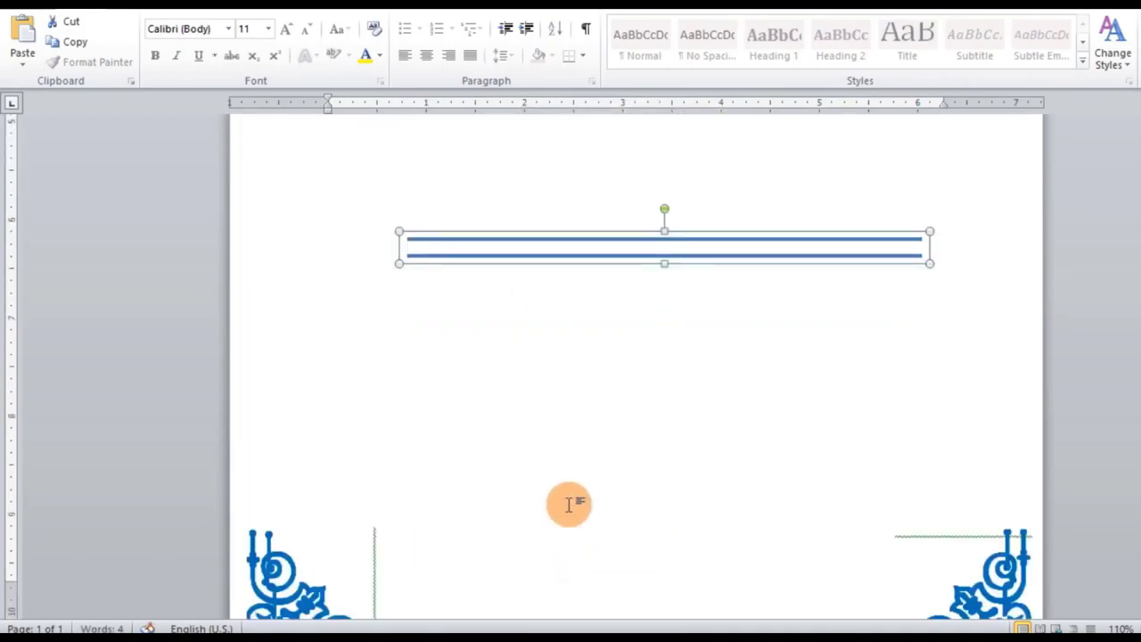
{"action": "scroll", "coordinate": [569, 505], "scroll_direction": "down", "scroll_amount": 2}
{"action": "left_click_drag", "start_coordinate": [550, 190], "coordinate": [527, 588]}
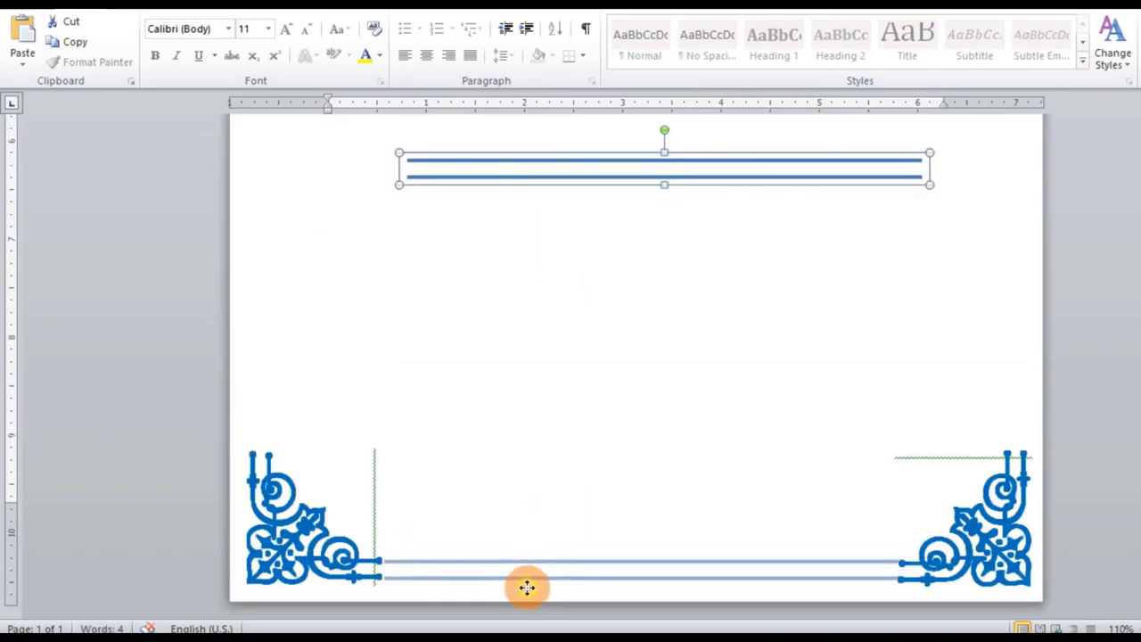
{"action": "left_click_drag", "start_coordinate": [526, 588], "coordinate": [522, 575]}
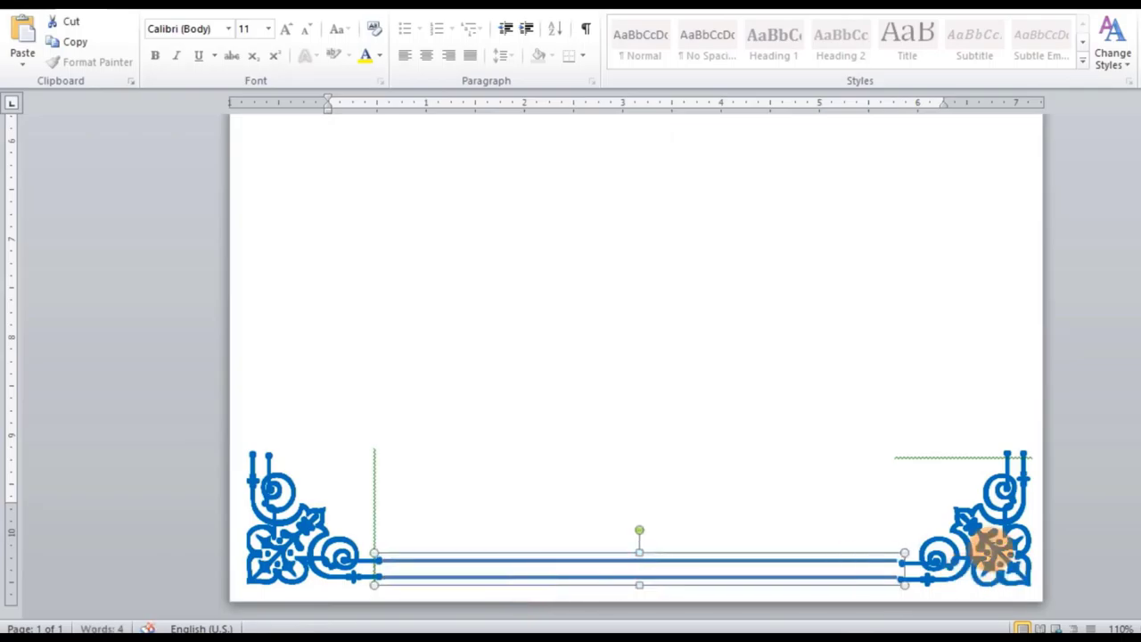
Nudge the bottom-right corner ornament left so it meets the bottom double line.
{"action": "left_click", "coordinate": [976, 546]}
{"action": "left_click", "coordinate": [986, 411]}
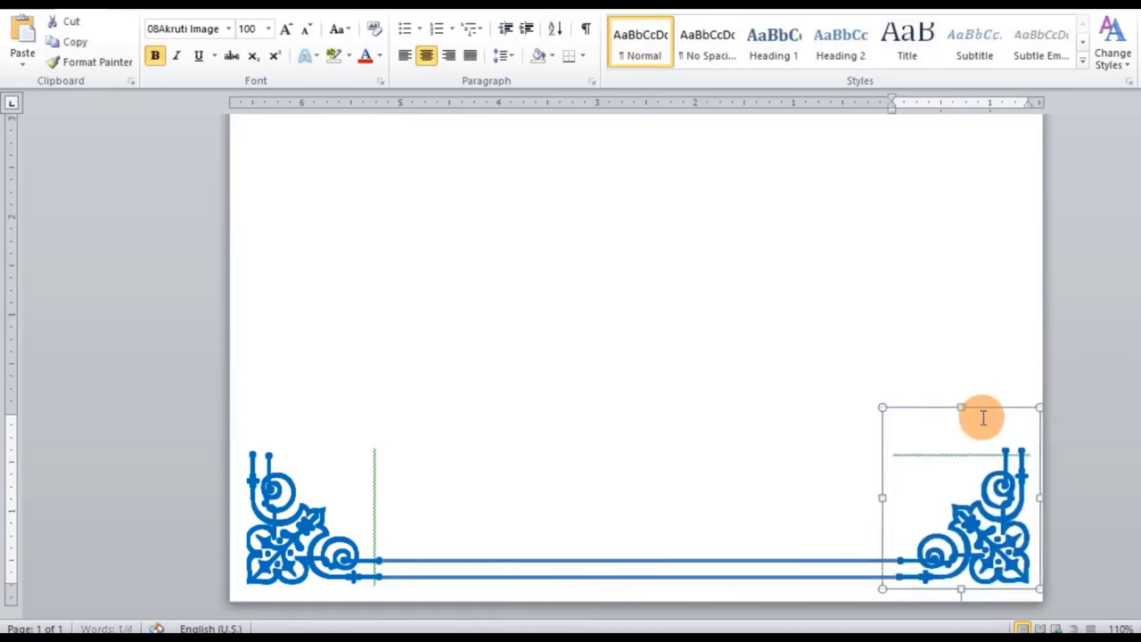
{"action": "key", "text": "Left"}
{"action": "left_click", "coordinate": [1103, 469]}
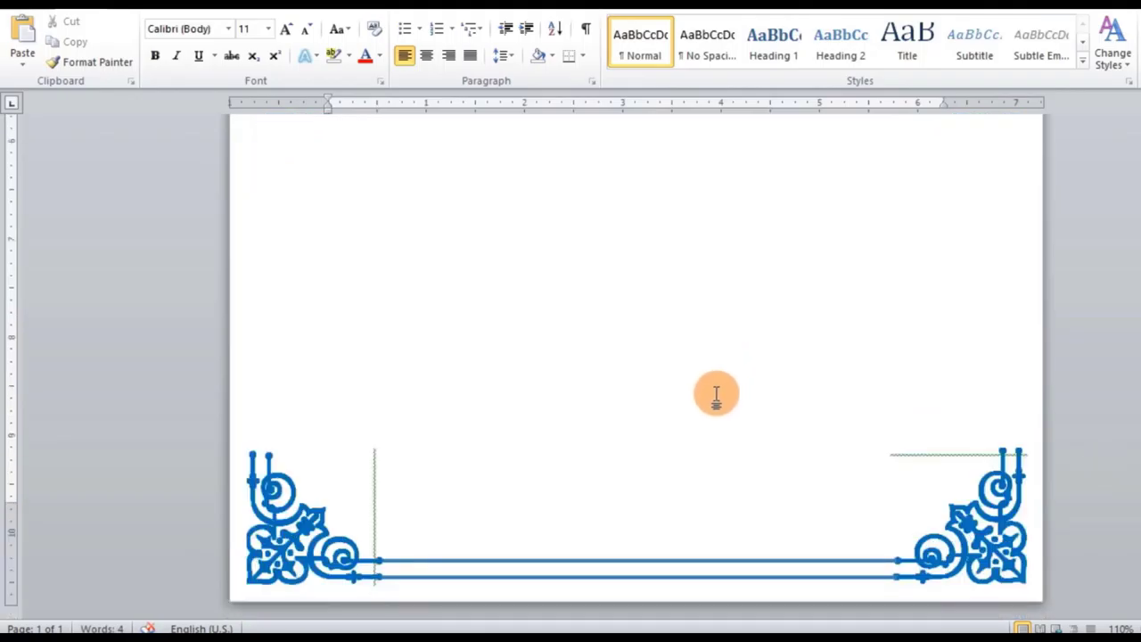
{"action": "scroll", "coordinate": [716, 395], "scroll_direction": "up", "scroll_amount": 5}
{"action": "scroll", "coordinate": [716, 395], "scroll_direction": "up", "scroll_amount": 6}
{"action": "left_click", "coordinate": [361, 229]}
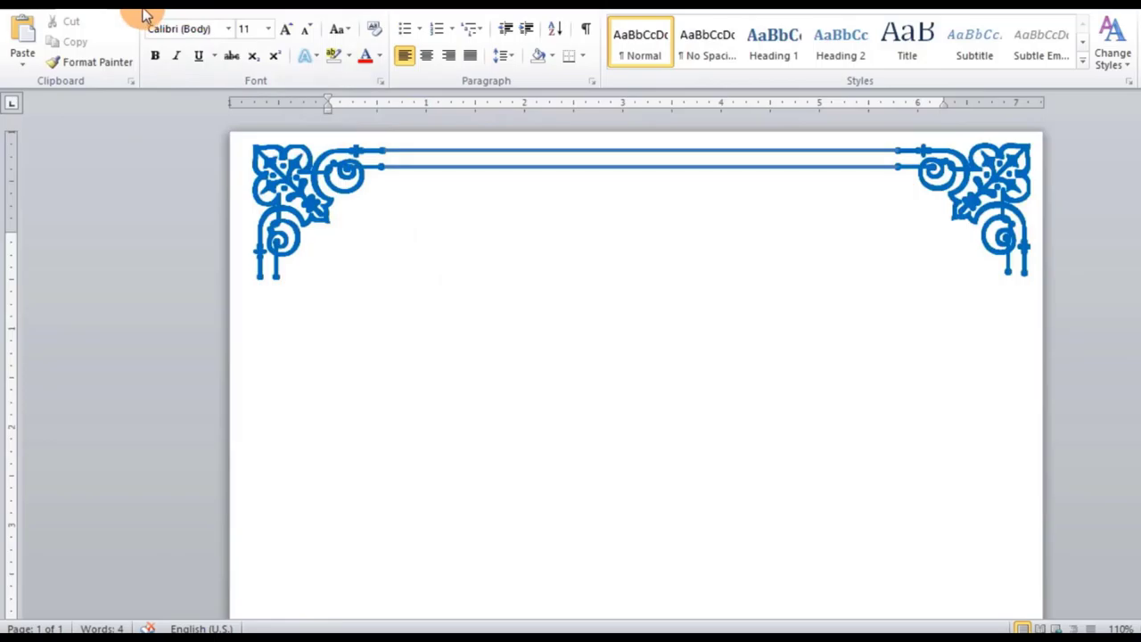
{"action": "left_click", "coordinate": [151, 8]}
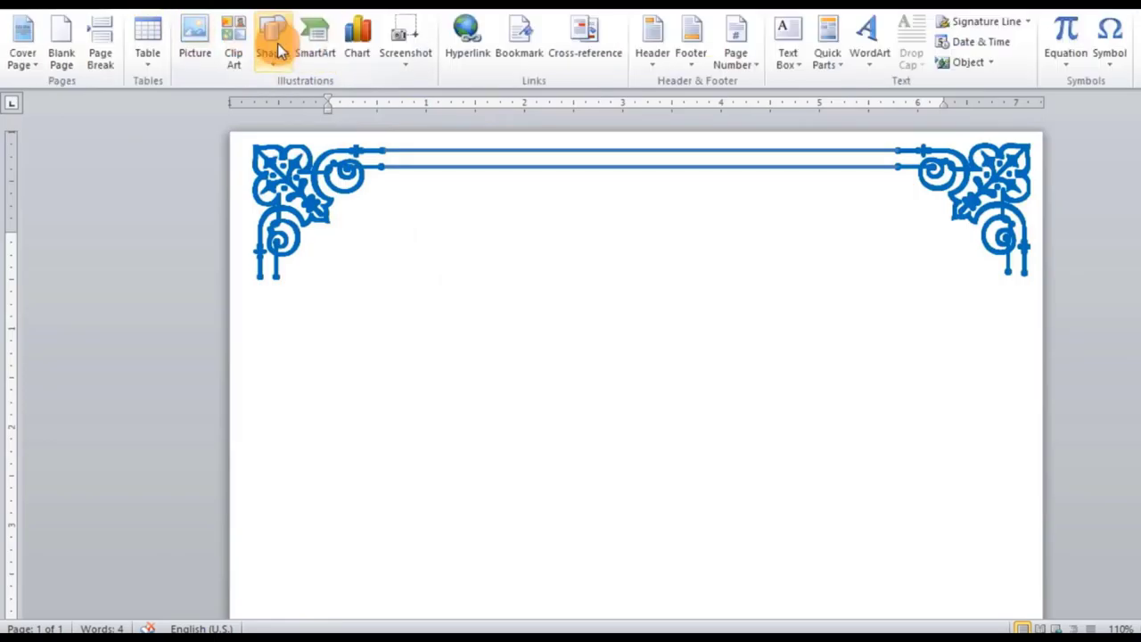
Draw a straight vertical line down the left margin to the bottom-left ornament.
{"action": "left_click", "coordinate": [275, 45]}
{"action": "left_click", "coordinate": [285, 103]}
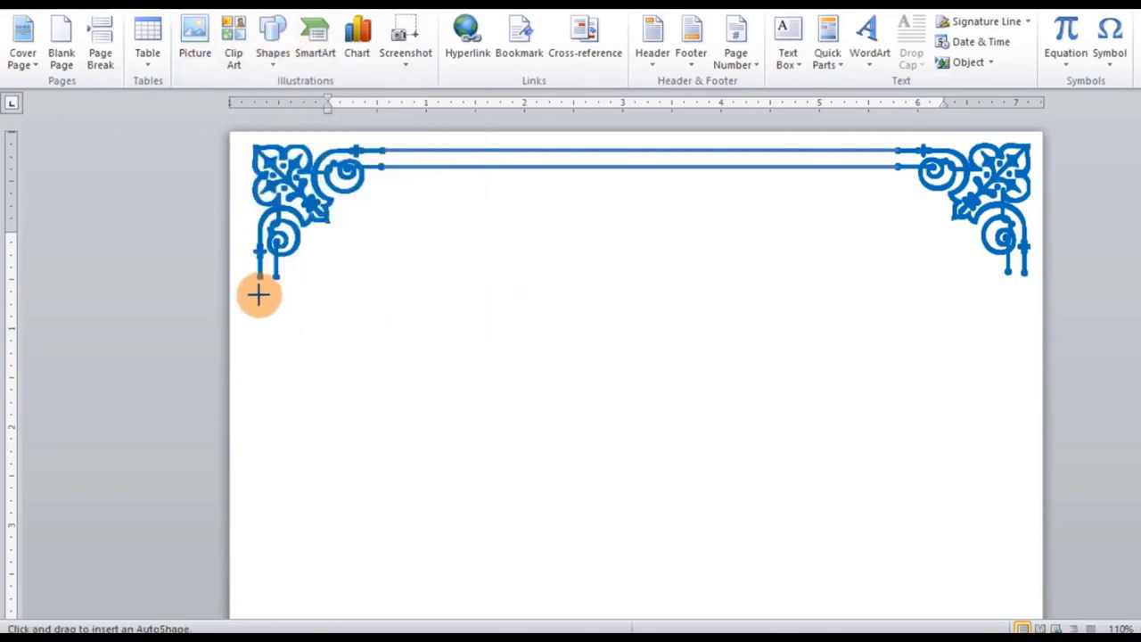
{"action": "left_click_drag", "start_coordinate": [259, 276], "coordinate": [259, 535]}
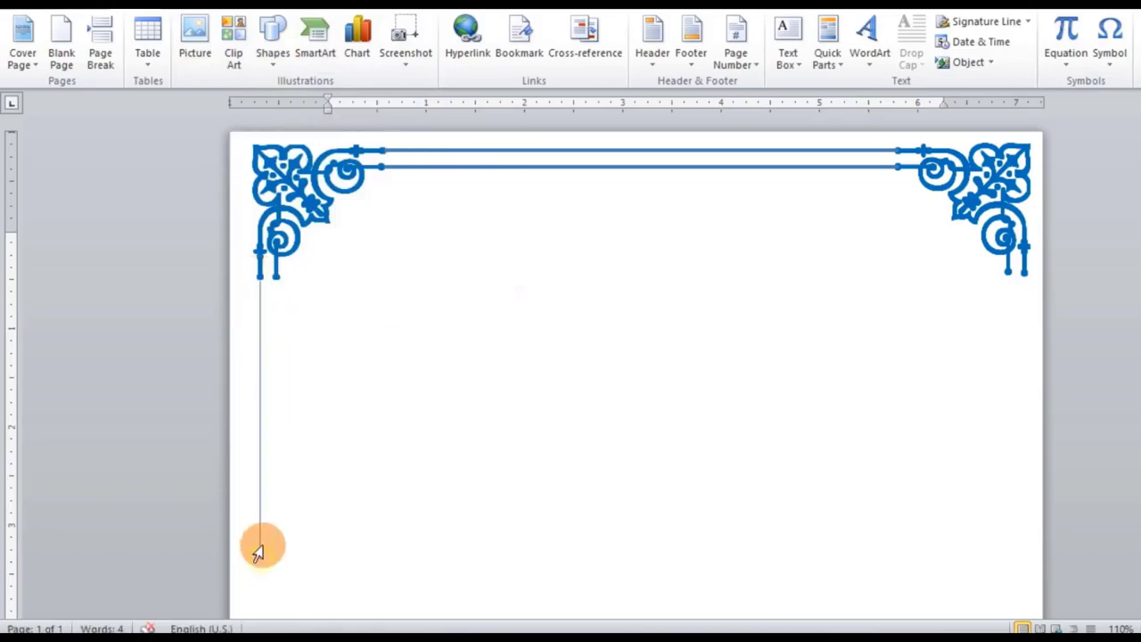
{"action": "scroll", "coordinate": [300, 502], "scroll_direction": "down", "scroll_amount": 5}
{"action": "scroll", "coordinate": [334, 444], "scroll_direction": "down", "scroll_amount": 3, "text": "ctrl"}
{"action": "scroll", "coordinate": [133, 437], "scroll_direction": "down", "scroll_amount": 3}
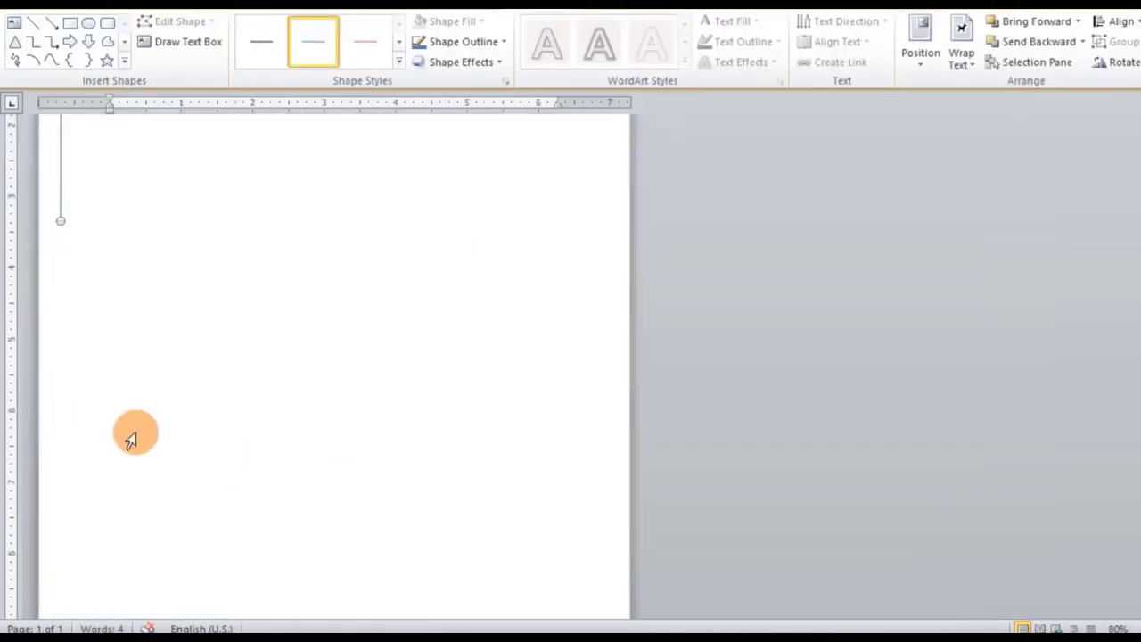
{"action": "scroll", "coordinate": [107, 413], "scroll_direction": "down", "scroll_amount": 1}
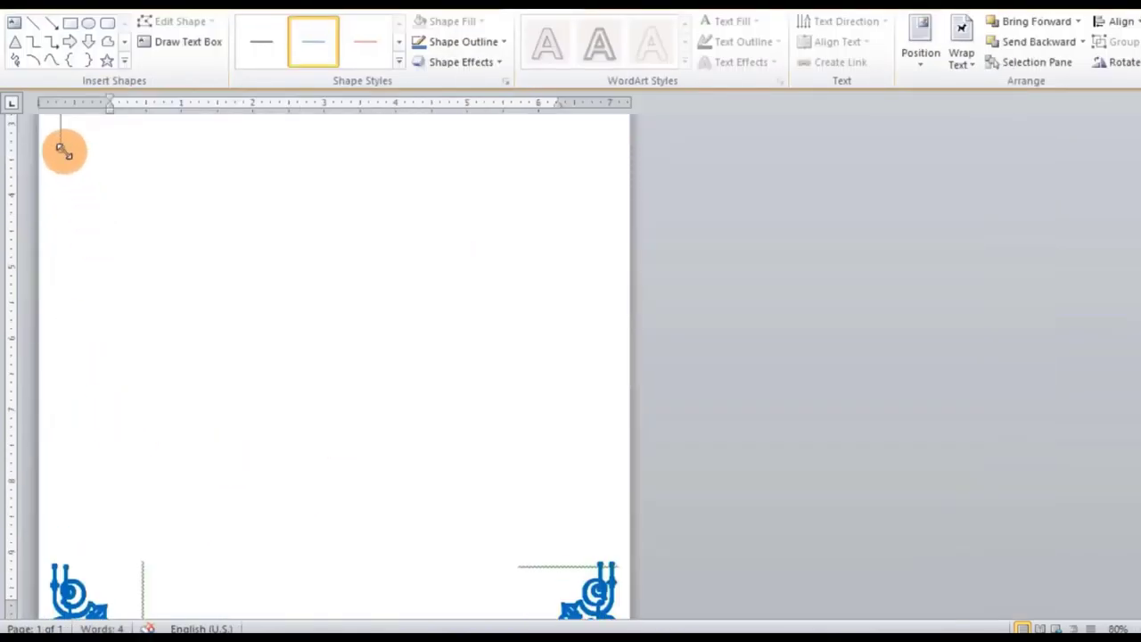
{"action": "left_click_drag", "start_coordinate": [60, 149], "coordinate": [54, 539]}
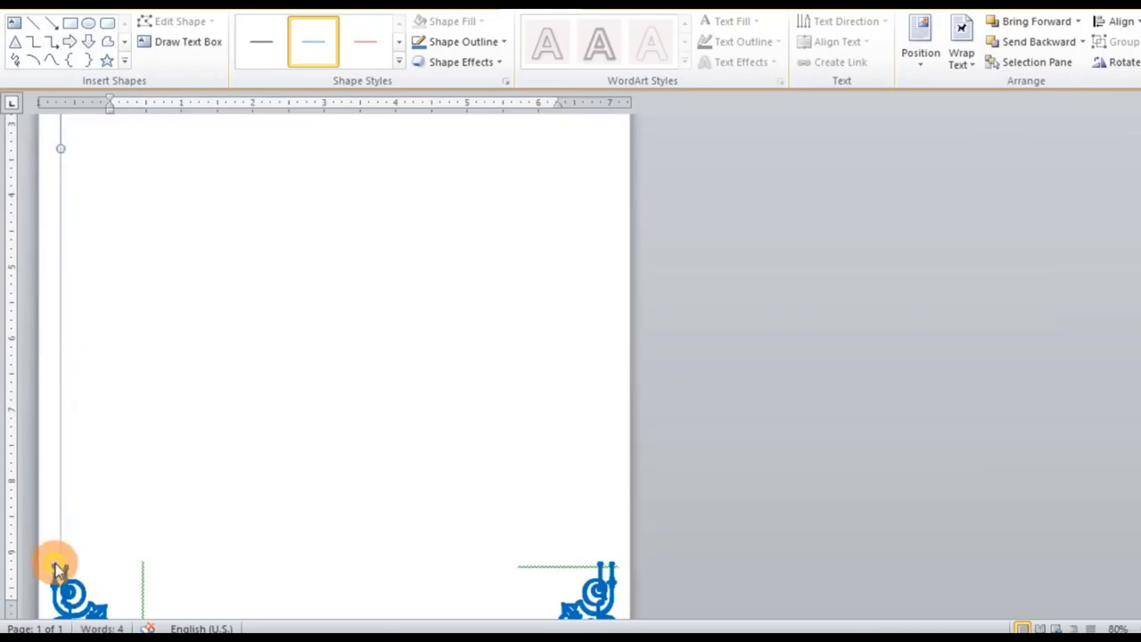
{"action": "left_click", "coordinate": [454, 459]}
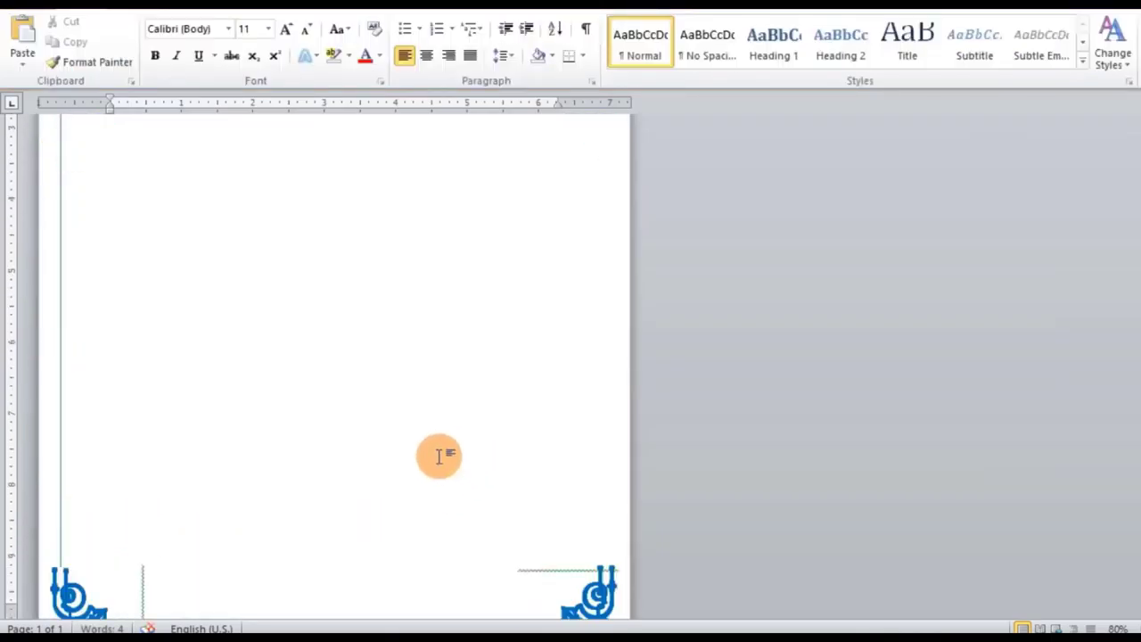
Nudge the bottom-left corner ornament right with Ctrl+Right until it meets the vertical line.
{"action": "scroll", "coordinate": [140, 489], "scroll_direction": "down", "scroll_amount": 1}
{"action": "scroll", "coordinate": [170, 484], "scroll_direction": "up", "scroll_amount": 2, "text": "ctrl"}
{"action": "scroll", "coordinate": [369, 466], "scroll_direction": "down", "scroll_amount": 5}
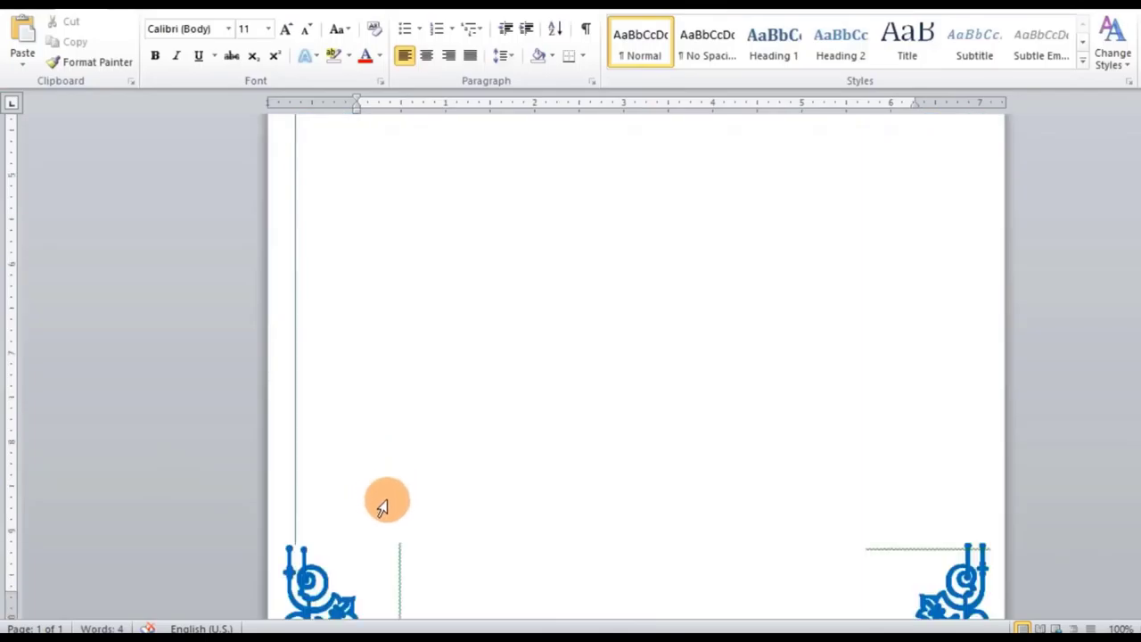
{"action": "scroll", "coordinate": [382, 506], "scroll_direction": "down", "scroll_amount": 2}
{"action": "left_click", "coordinate": [379, 472]}
{"action": "left_click_drag", "start_coordinate": [372, 443], "coordinate": [444, 488]}
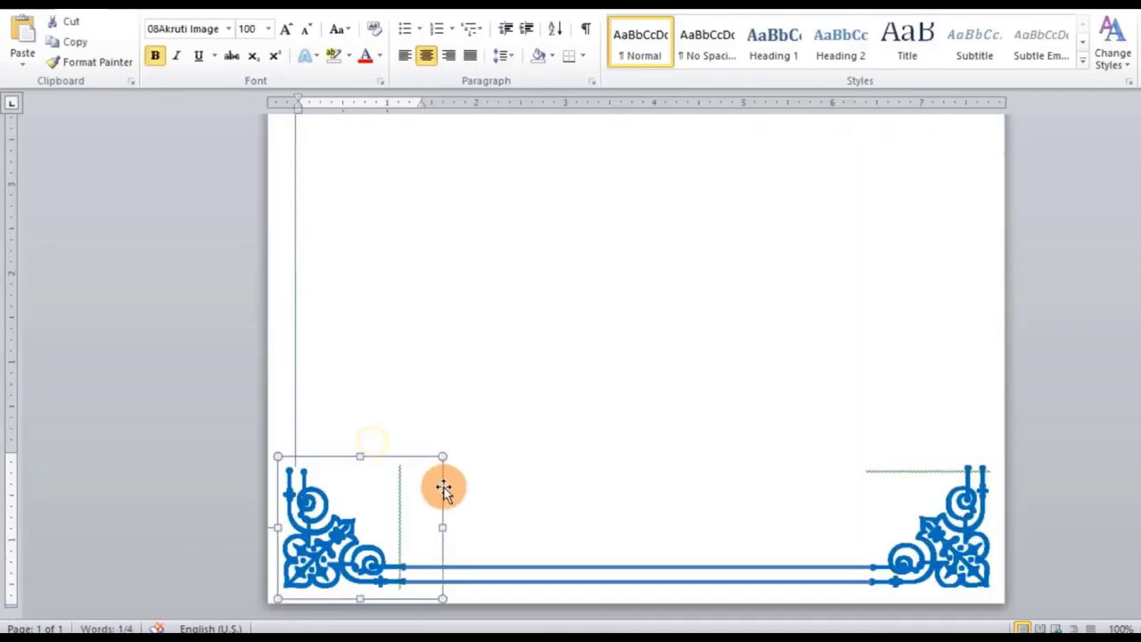
{"action": "key", "text": "ctrl+Right"}
{"action": "key", "text": "ctrl+Right"}
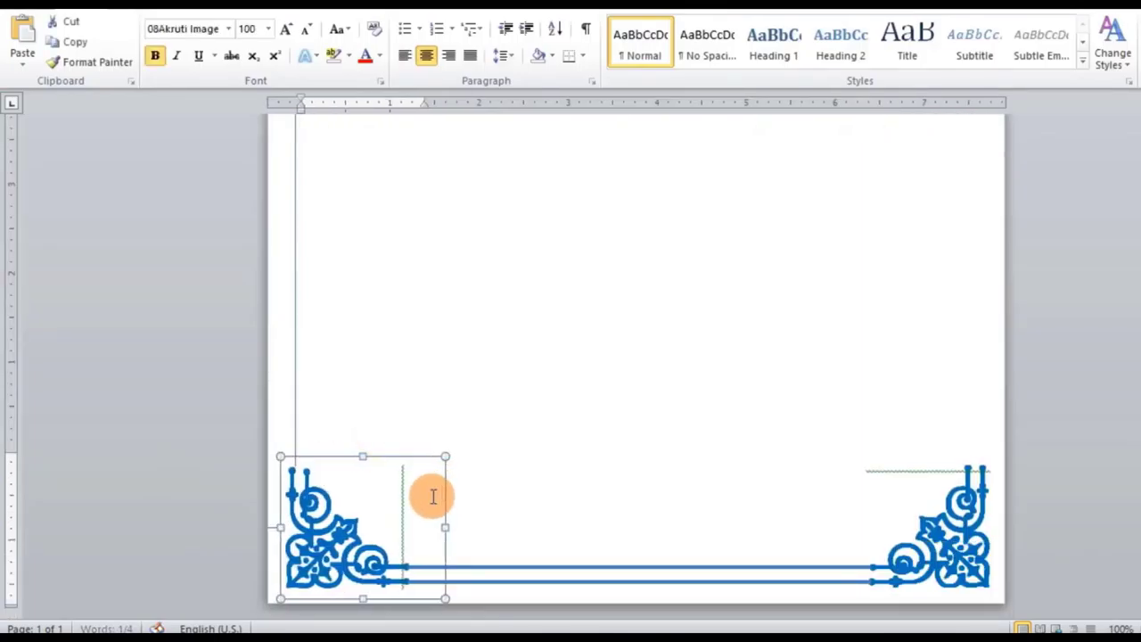
{"action": "key", "text": "ctrl+Right"}
{"action": "key", "text": "ctrl+Right"}
{"action": "key", "text": "ctrl+Right"}
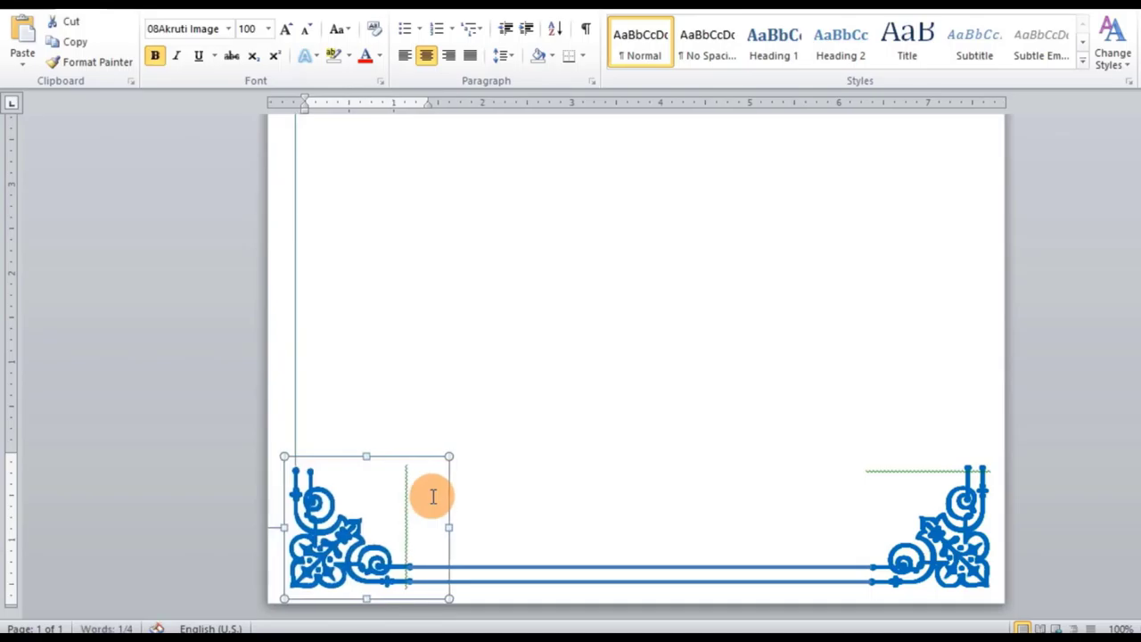
{"action": "left_click", "coordinate": [296, 357]}
{"action": "left_click", "coordinate": [535, 7]}
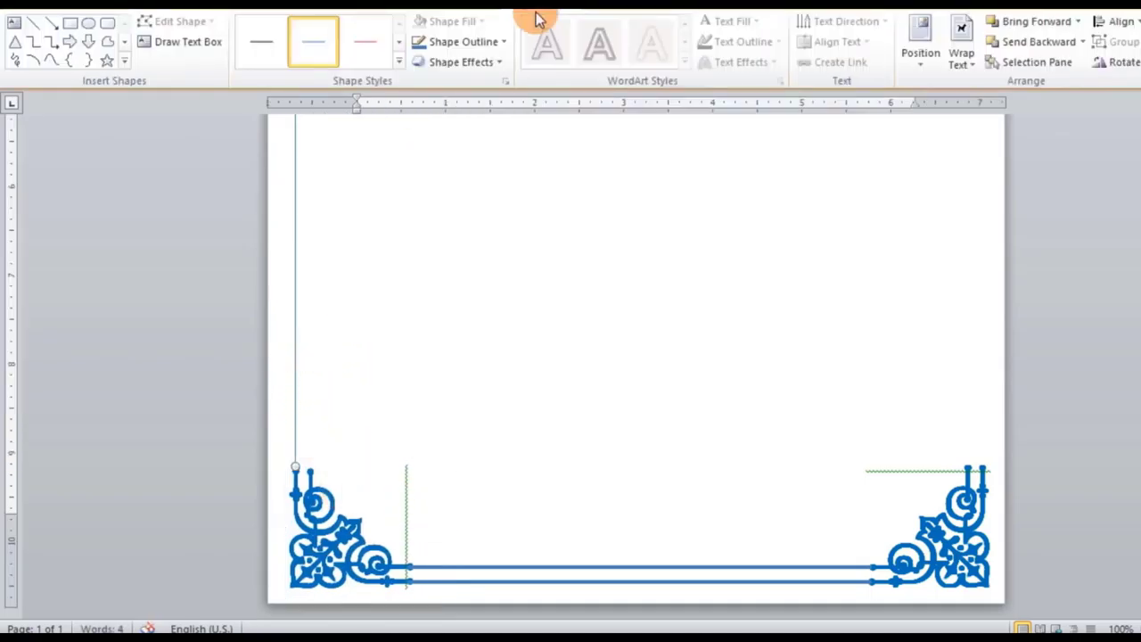
Make the left margin line 3 pt thick.
{"action": "left_click", "coordinate": [496, 41]}
{"action": "mouse_move", "coordinate": [459, 239]}
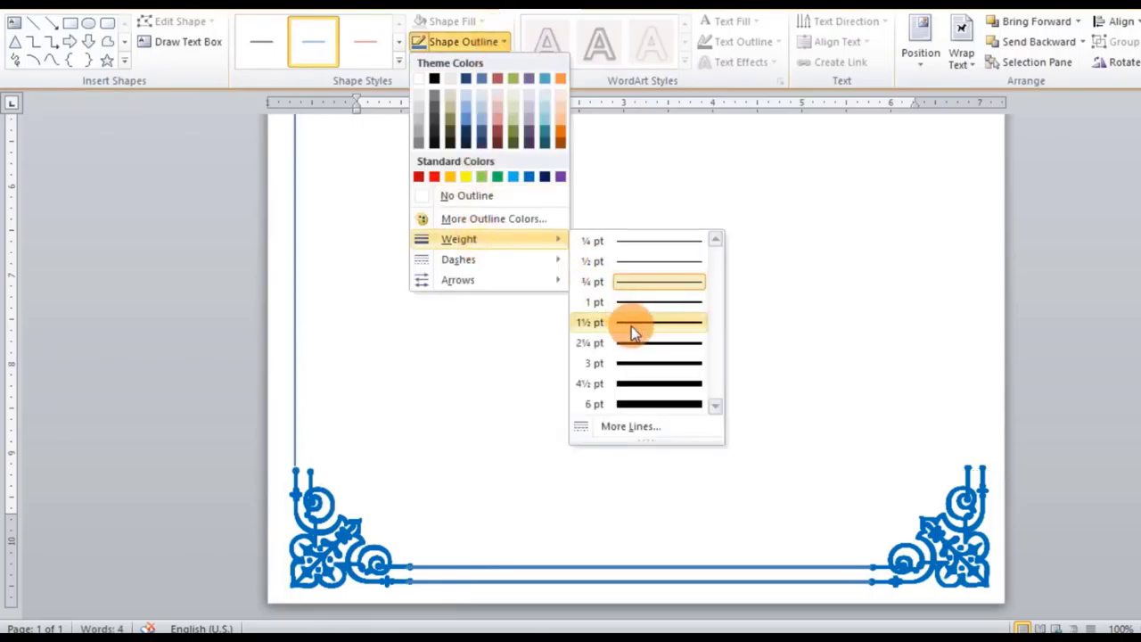
{"action": "left_click", "coordinate": [637, 363]}
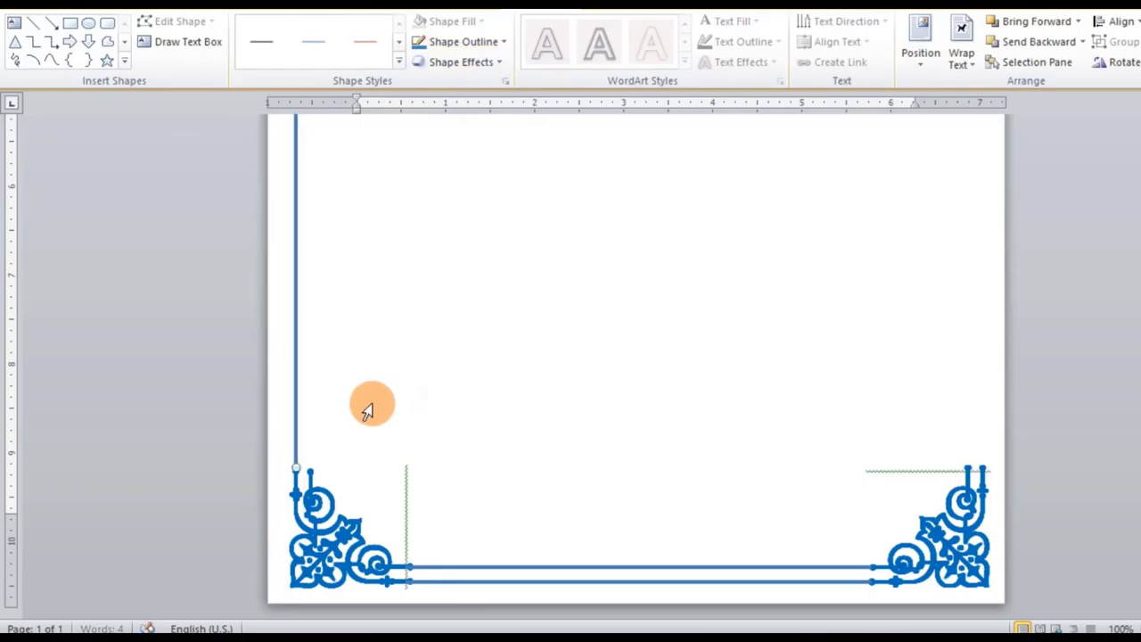
{"action": "left_click", "coordinate": [438, 394]}
{"action": "scroll", "coordinate": [455, 393], "scroll_direction": "up", "scroll_amount": 2}
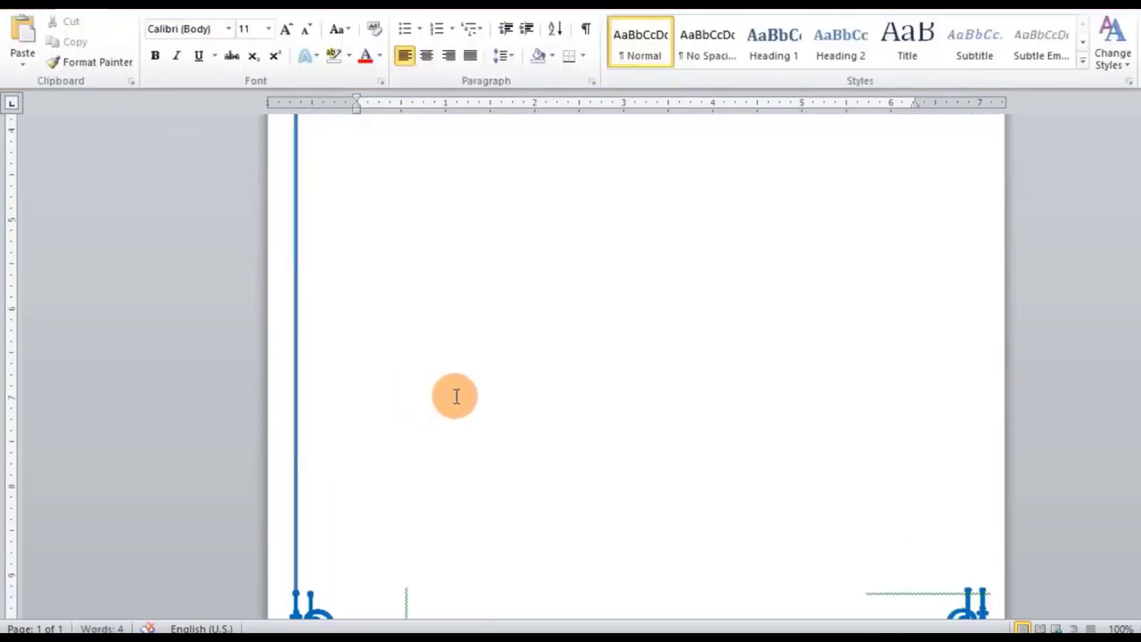
{"action": "scroll", "coordinate": [455, 396], "scroll_direction": "down", "scroll_amount": 2}
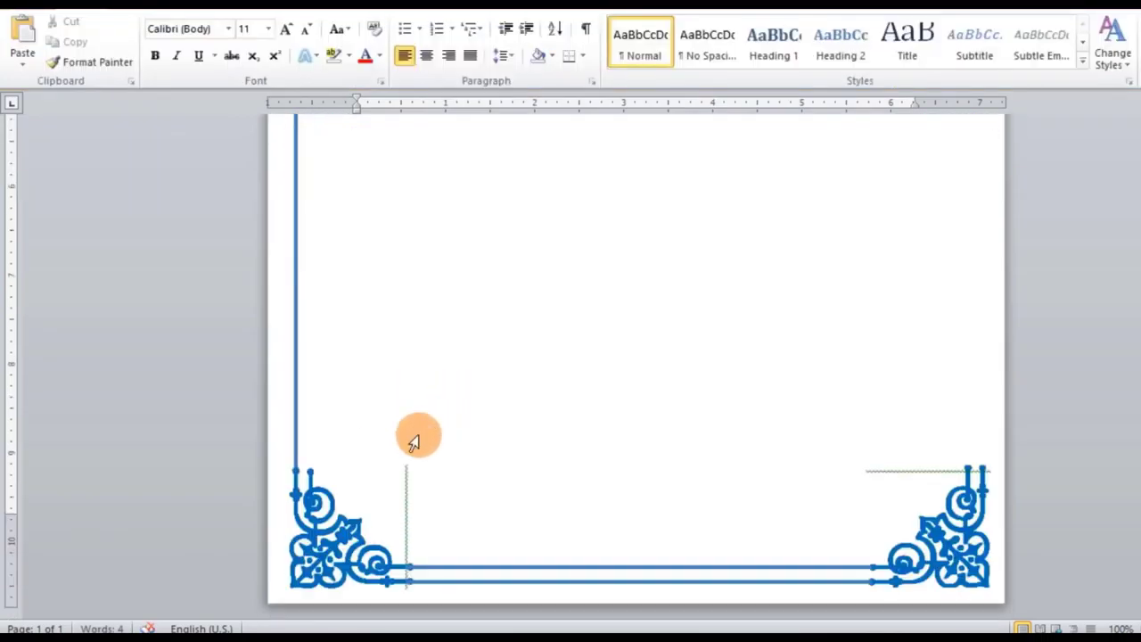
Copy and paste the left border line to create a parallel second line.
{"action": "left_click", "coordinate": [295, 371]}
{"action": "key", "text": "ctrl+c"}
{"action": "key", "text": "ctrl+v"}
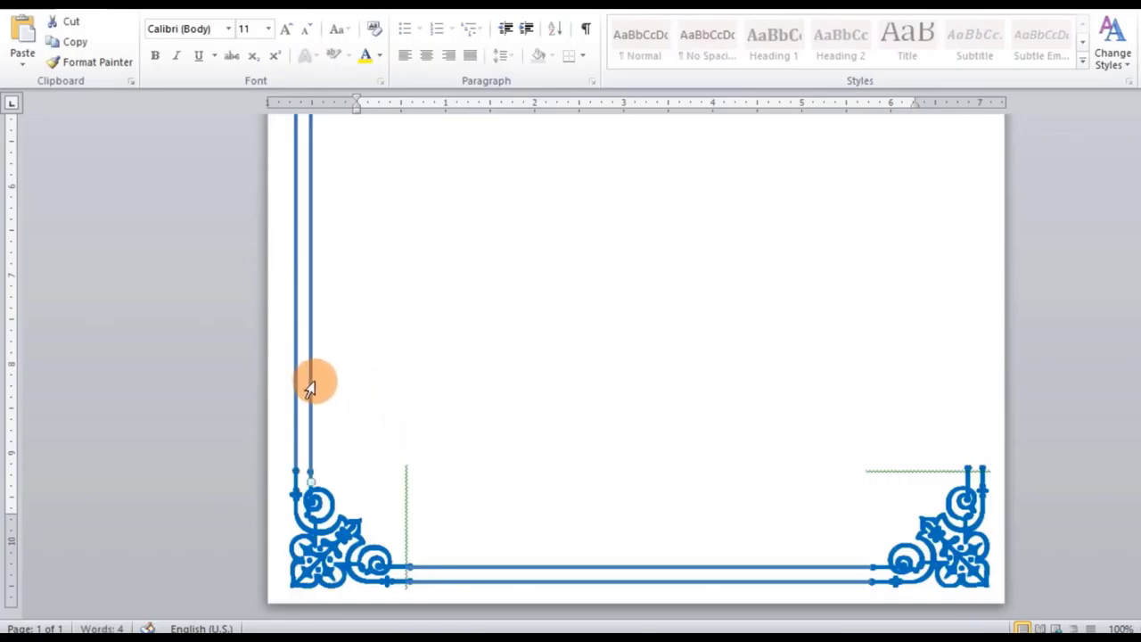
{"action": "scroll", "coordinate": [374, 381], "scroll_direction": "up", "scroll_amount": 6}
{"action": "scroll", "coordinate": [374, 381], "scroll_direction": "up", "scroll_amount": 3}
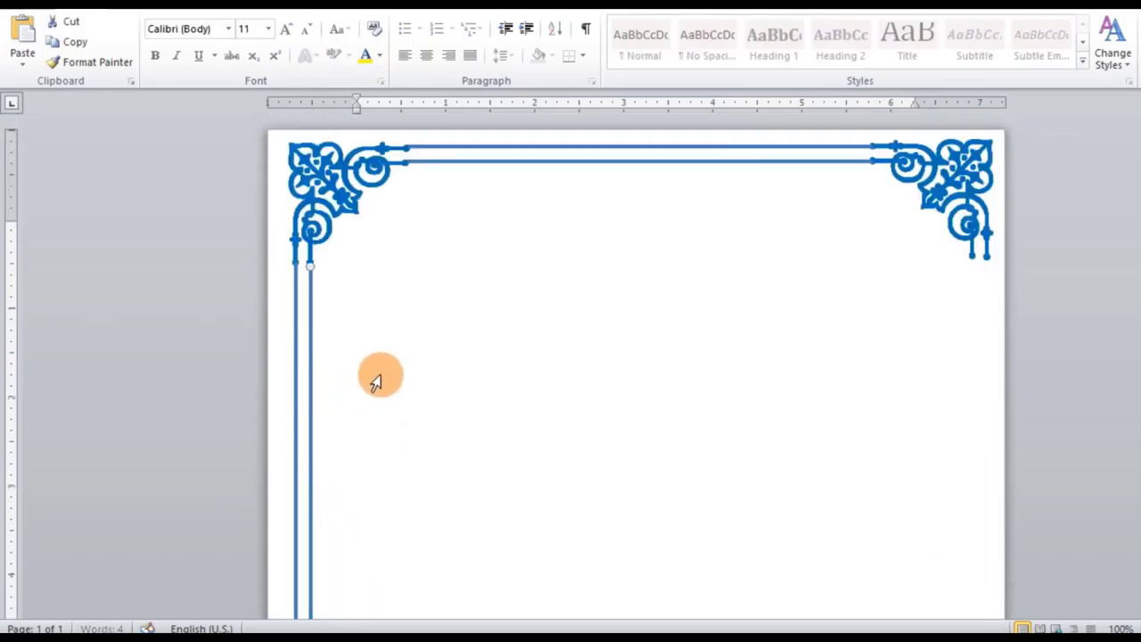
{"action": "left_click", "coordinate": [423, 351]}
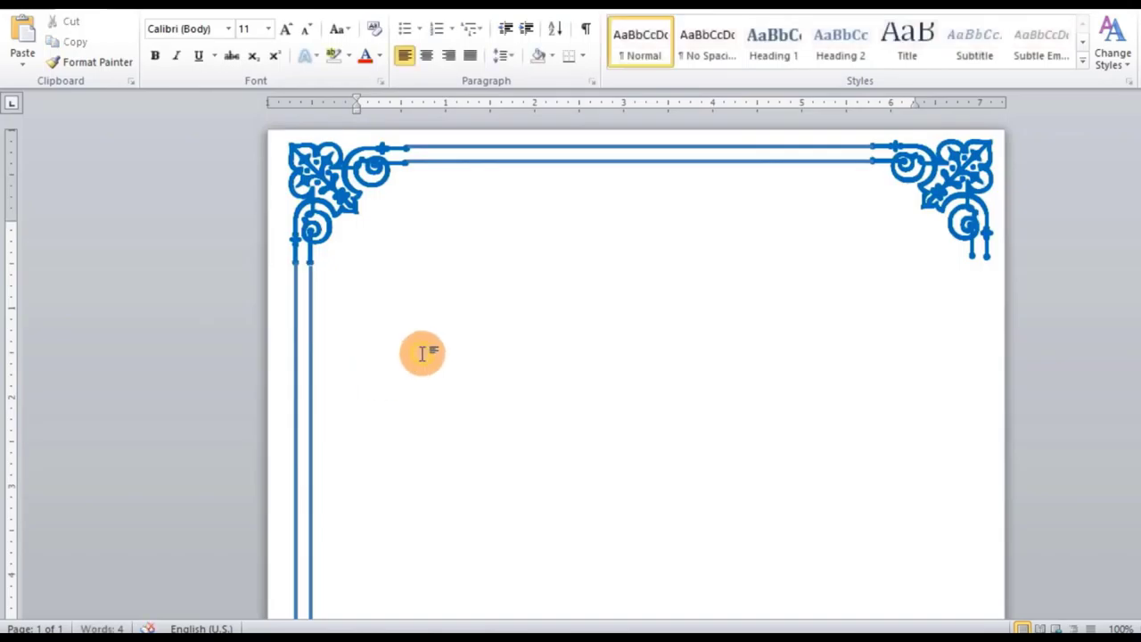
Select the inner left line and Shift-add the outer left line to the selection.
{"action": "left_click", "coordinate": [311, 343]}
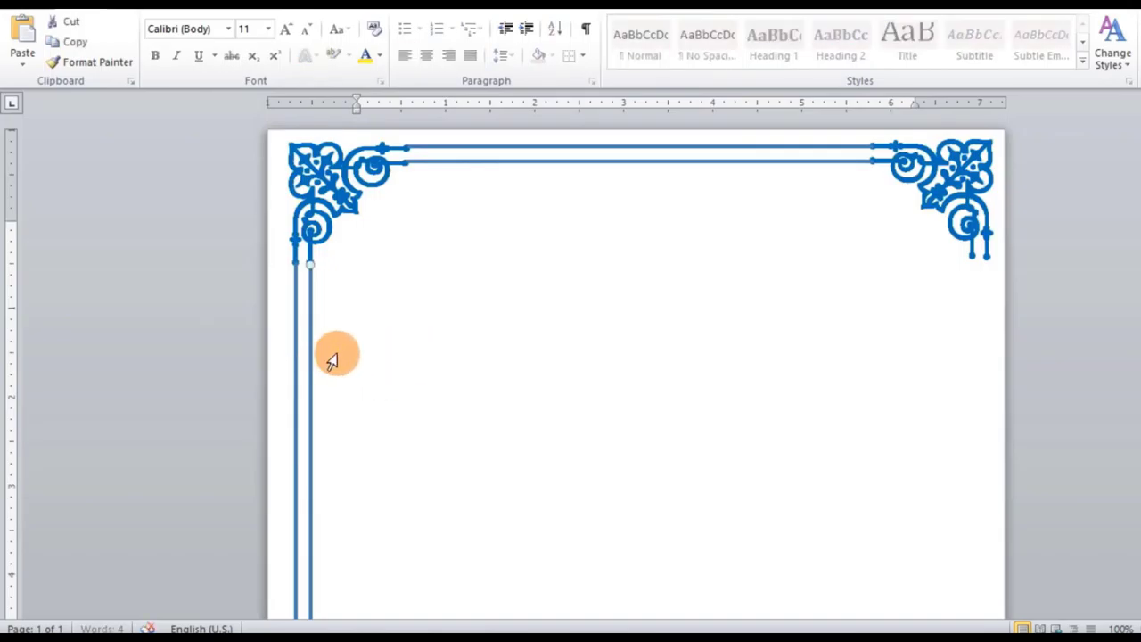
{"action": "left_click", "coordinate": [471, 358]}
{"action": "scroll", "coordinate": [471, 365], "scroll_direction": "down", "scroll_amount": 5}
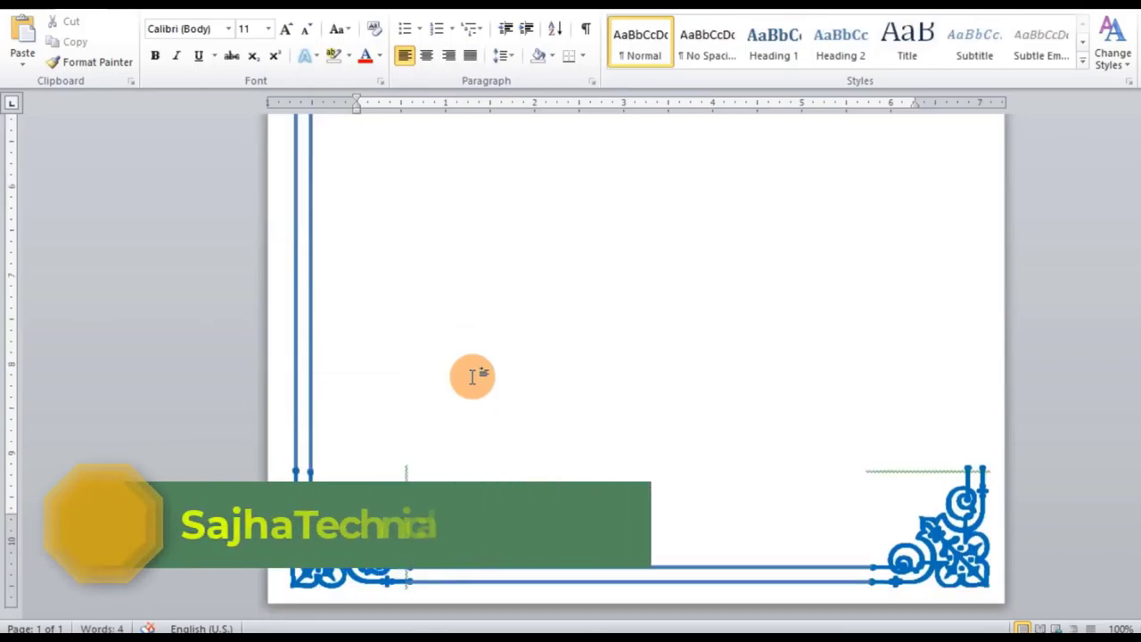
{"action": "scroll", "coordinate": [470, 375], "scroll_direction": "up", "scroll_amount": 2}
{"action": "scroll", "coordinate": [471, 376], "scroll_direction": "up", "scroll_amount": 3}
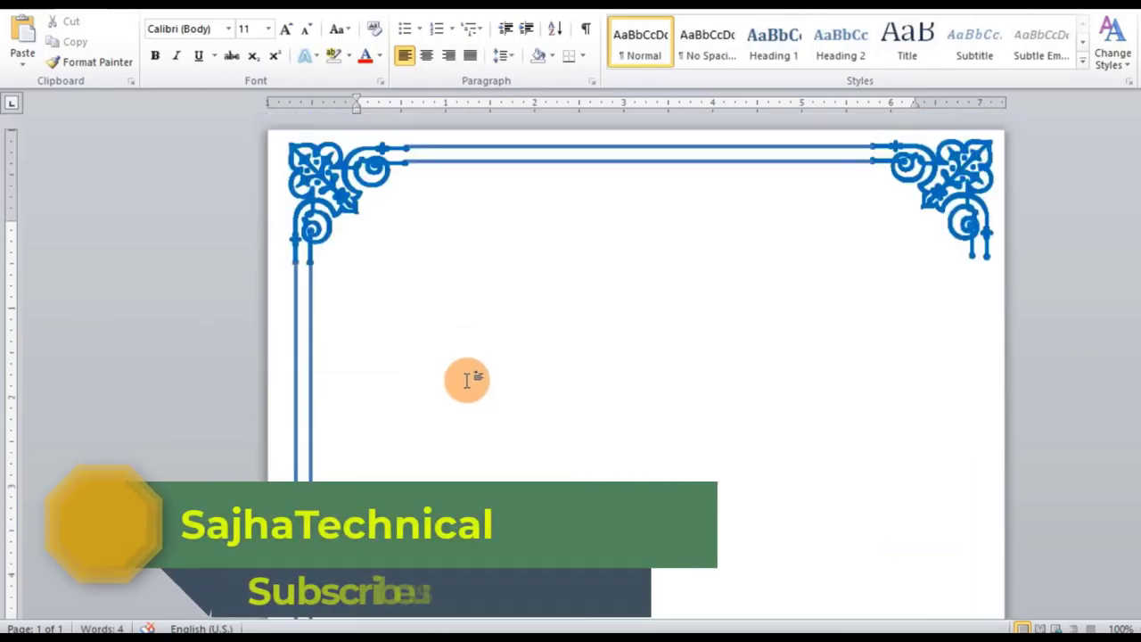
{"action": "left_click", "coordinate": [310, 382]}
{"action": "left_click", "coordinate": [298, 382], "text": "shift"}
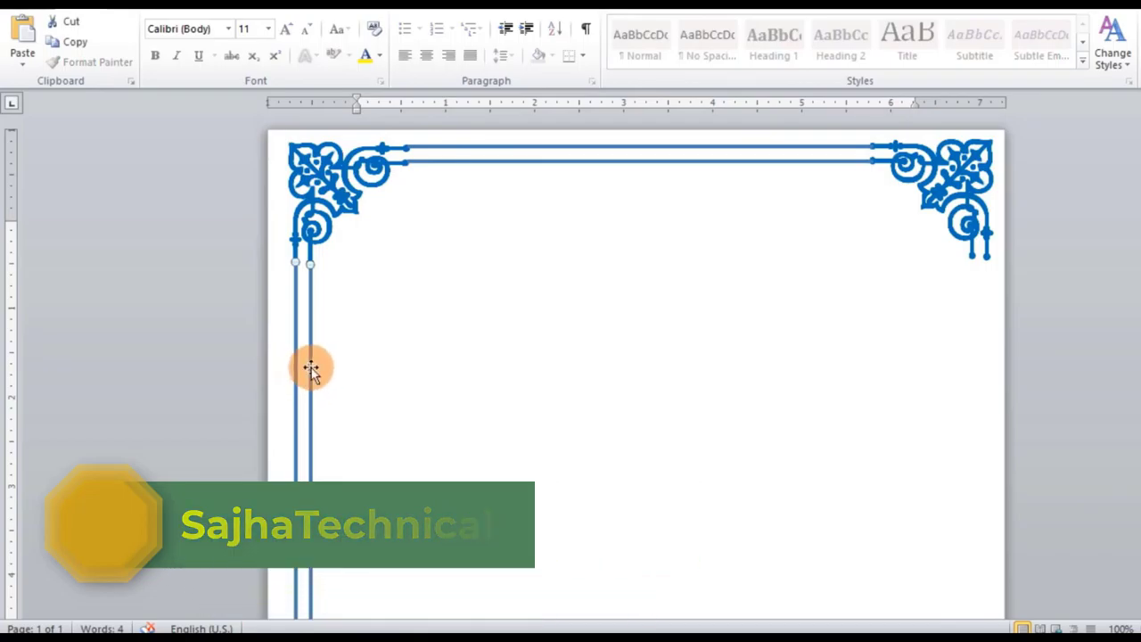
Group the two left lines and Ctrl-drag a copy of the pair to the right edge.
{"action": "right_click", "coordinate": [311, 370]}
{"action": "mouse_move", "coordinate": [359, 468]}
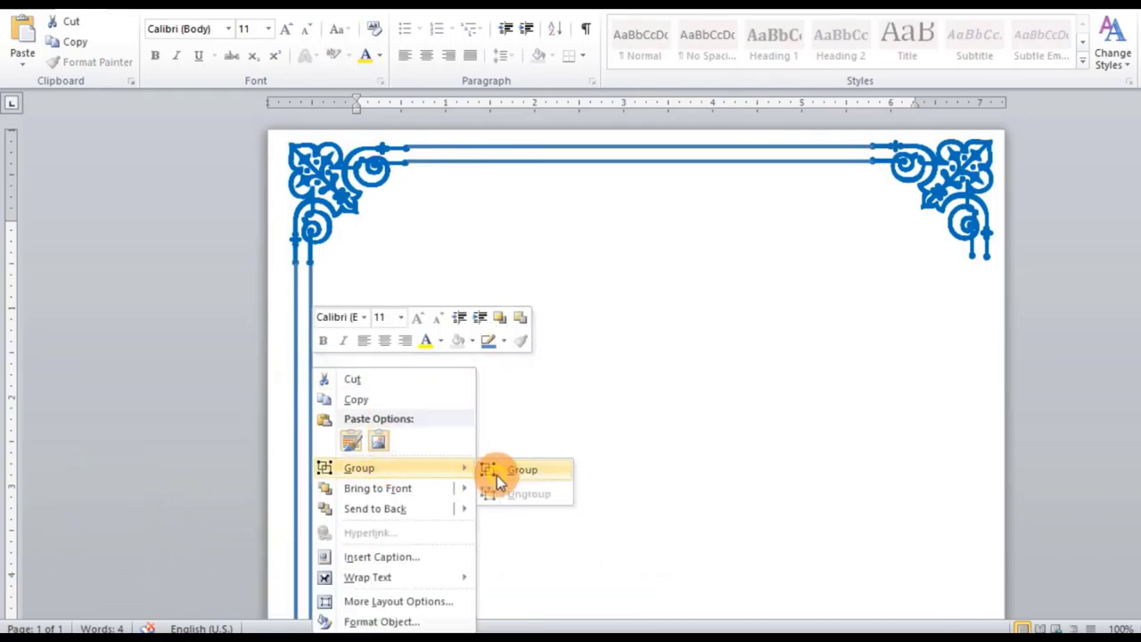
{"action": "left_click", "coordinate": [496, 475]}
{"action": "mouse_move", "coordinate": [359, 428]}
{"action": "left_mouse_down"}
{"action": "mouse_move", "coordinate": [335, 422]}
{"action": "mouse_move", "coordinate": [986, 399]}
{"action": "mouse_move", "coordinate": [984, 413]}
{"action": "left_mouse_up"}
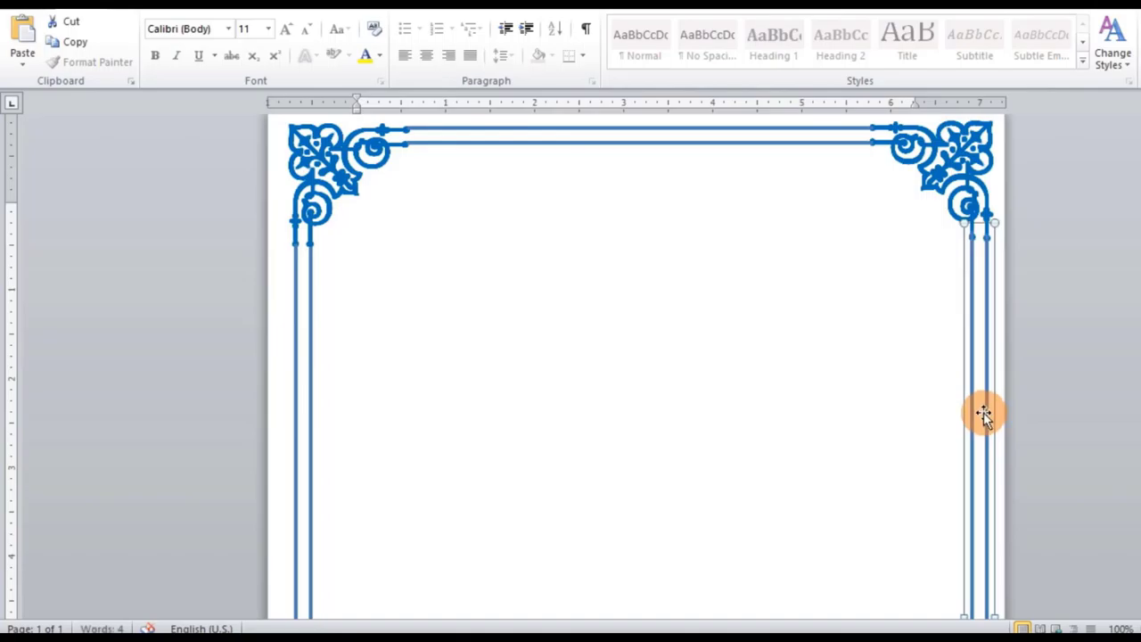
{"action": "scroll", "coordinate": [803, 348], "scroll_direction": "down", "scroll_amount": 4}
{"action": "scroll", "coordinate": [805, 357], "scroll_direction": "down", "scroll_amount": 4}
{"action": "scroll", "coordinate": [805, 361], "scroll_direction": "down", "scroll_amount": 2}
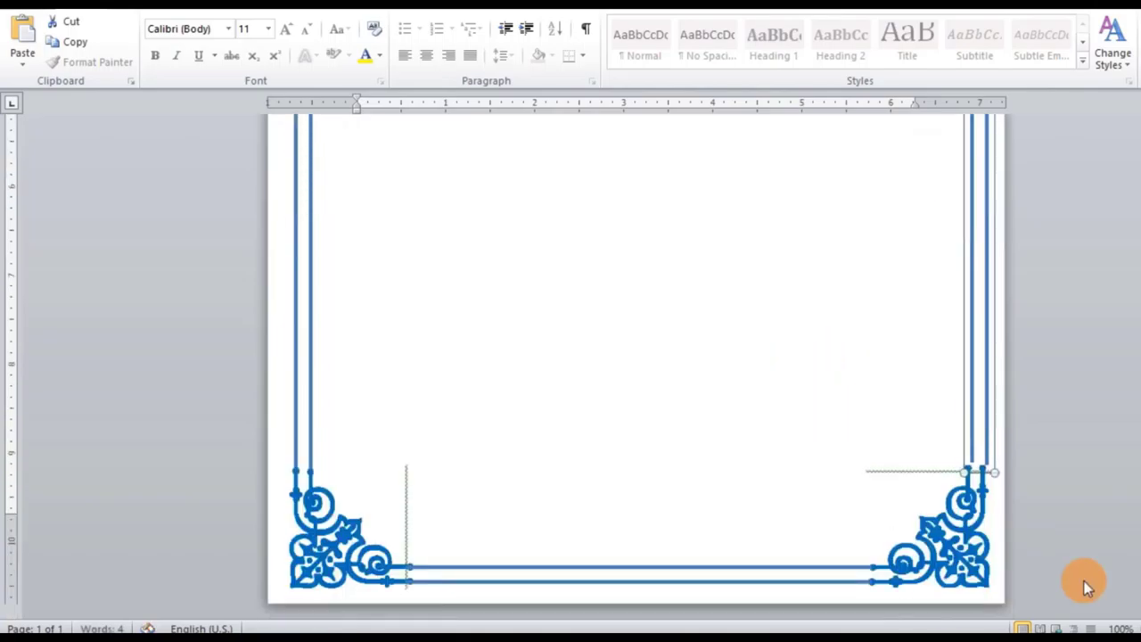
Replace the bottom-right ornament's glyph with 'd' and nudge it slightly up.
{"action": "left_click", "coordinate": [991, 572]}
{"action": "key", "text": "BackSpace"}
{"action": "type", "text": "d"}
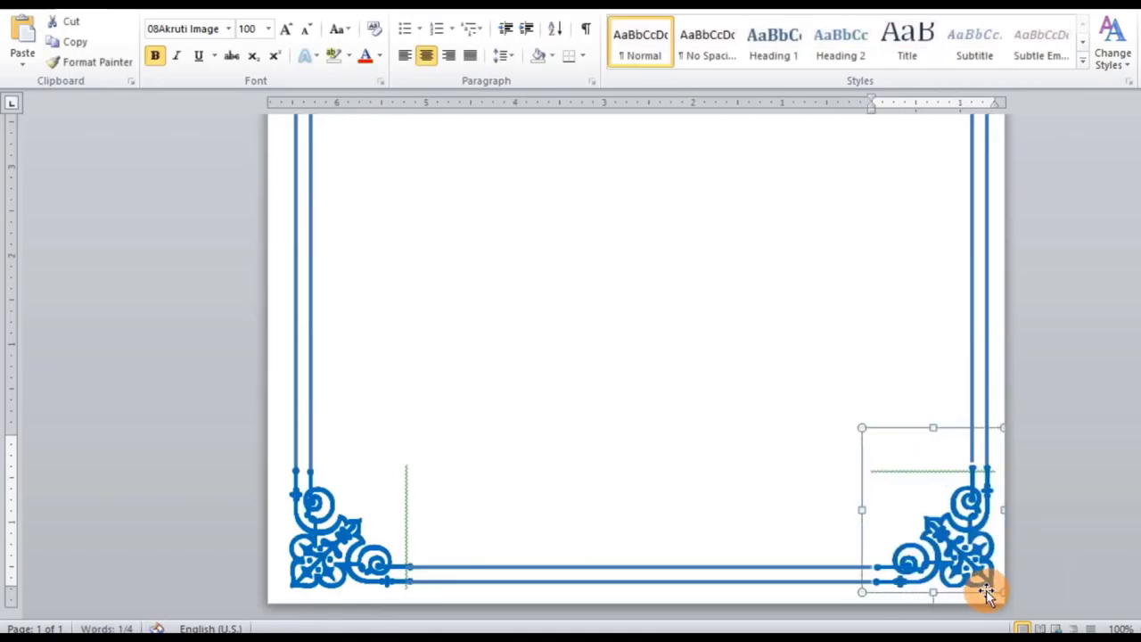
{"action": "key", "text": "Up"}
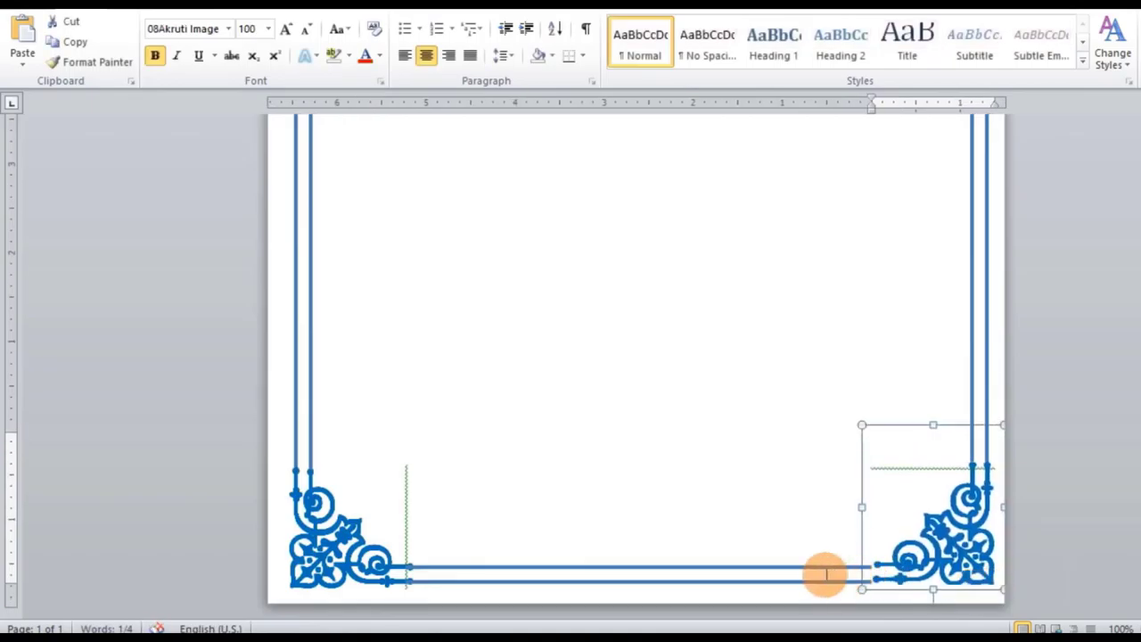
Nudge the bottom double line two steps right to meet the corner ornament.
{"action": "left_click", "coordinate": [822, 570]}
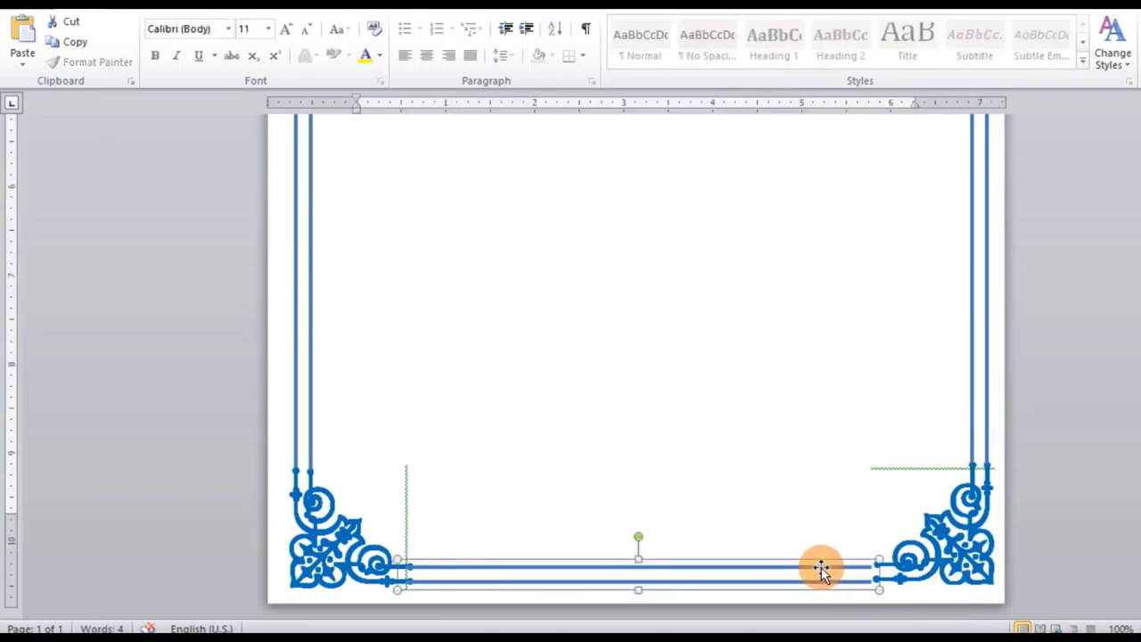
{"action": "key", "text": "Right"}
{"action": "key", "text": "Right"}
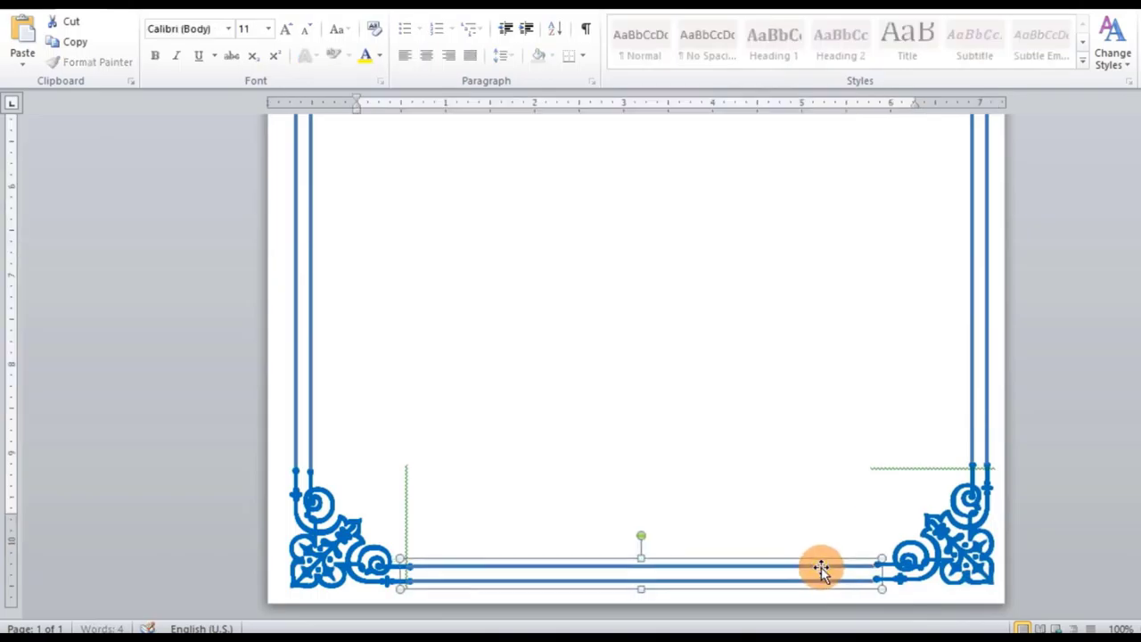
{"action": "key", "text": "Right"}
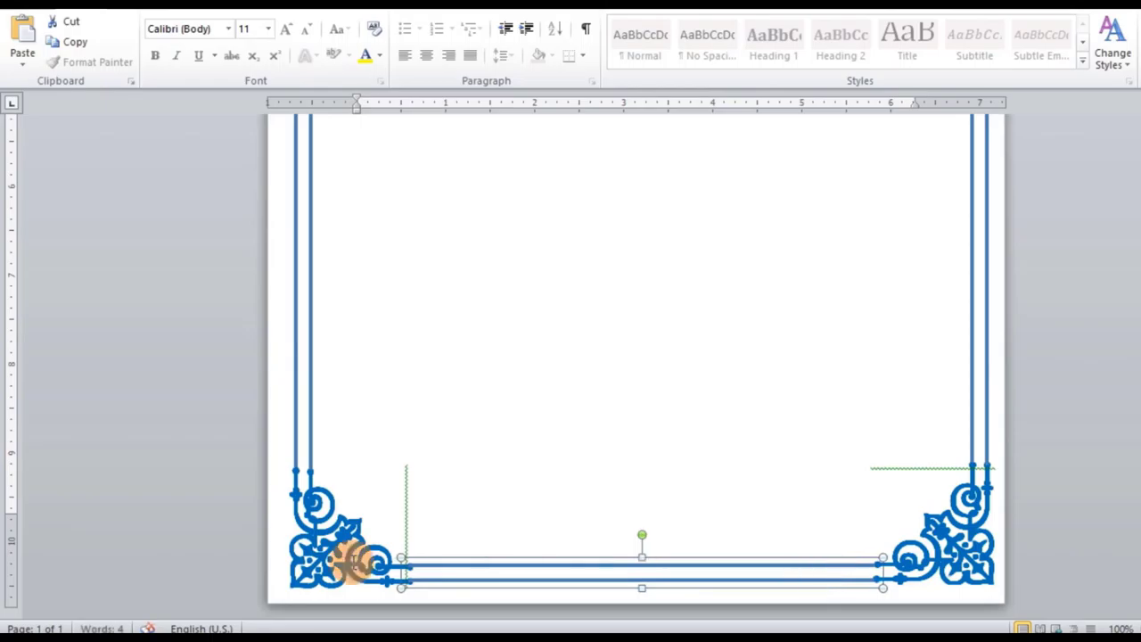
{"action": "left_click", "coordinate": [354, 562]}
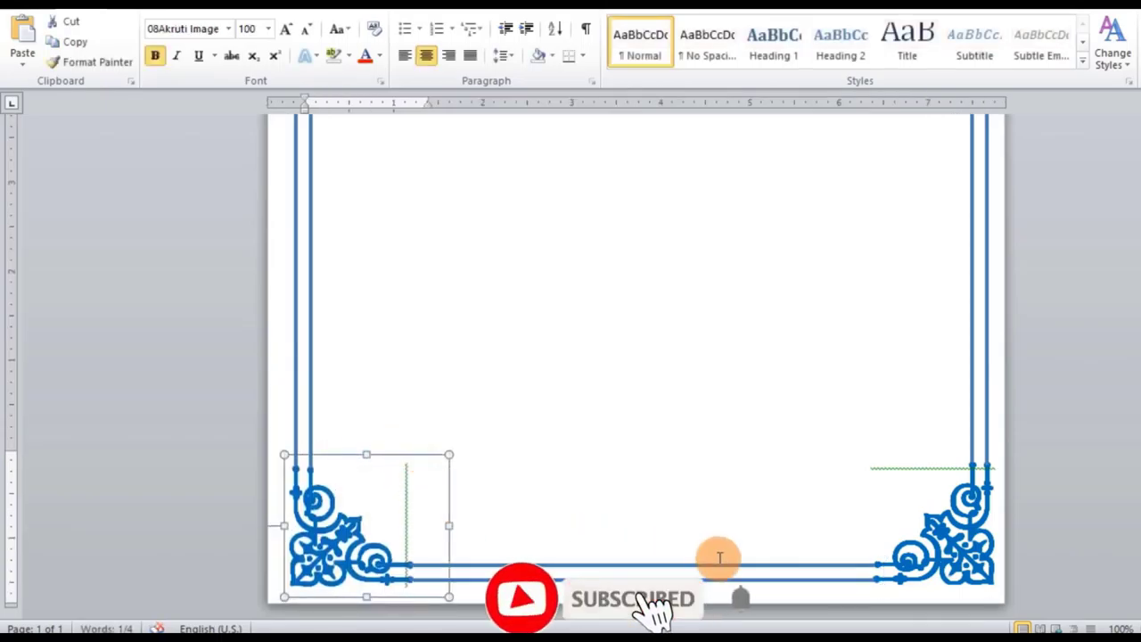
Ignore Once the grammar flags on both bottom corner ornaments.
{"action": "left_click", "coordinate": [807, 513]}
{"action": "scroll", "coordinate": [811, 496], "scroll_direction": "down", "scroll_amount": 4, "text": "ctrl"}
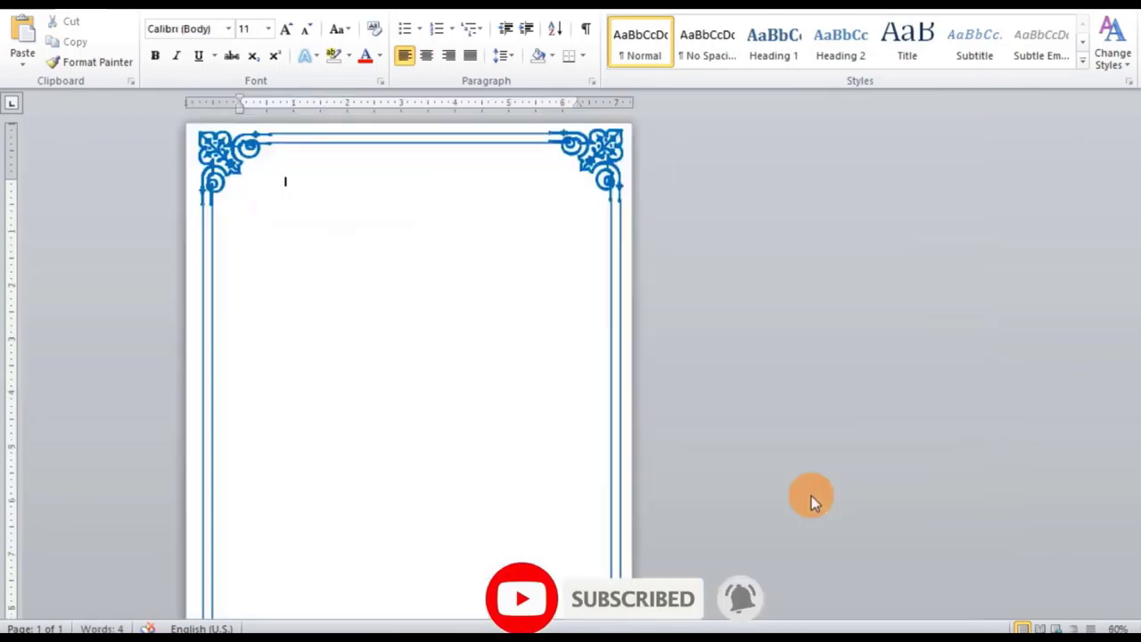
{"action": "scroll", "coordinate": [663, 442], "scroll_direction": "down", "scroll_amount": 2, "text": "ctrl"}
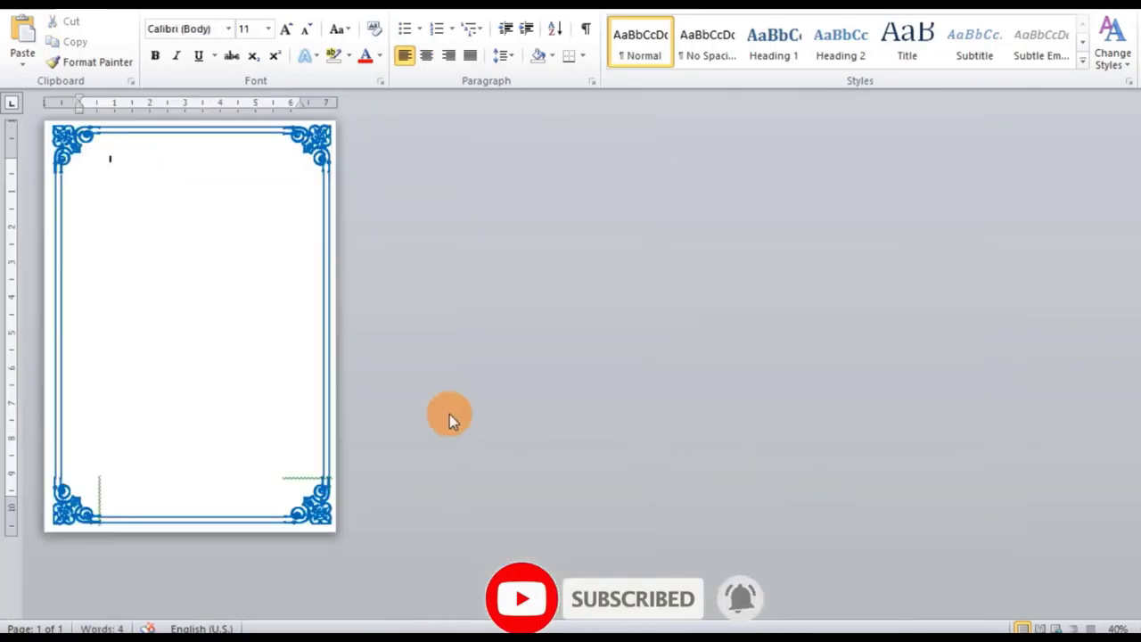
{"action": "right_click", "coordinate": [298, 479]}
{"action": "left_click", "coordinate": [345, 286]}
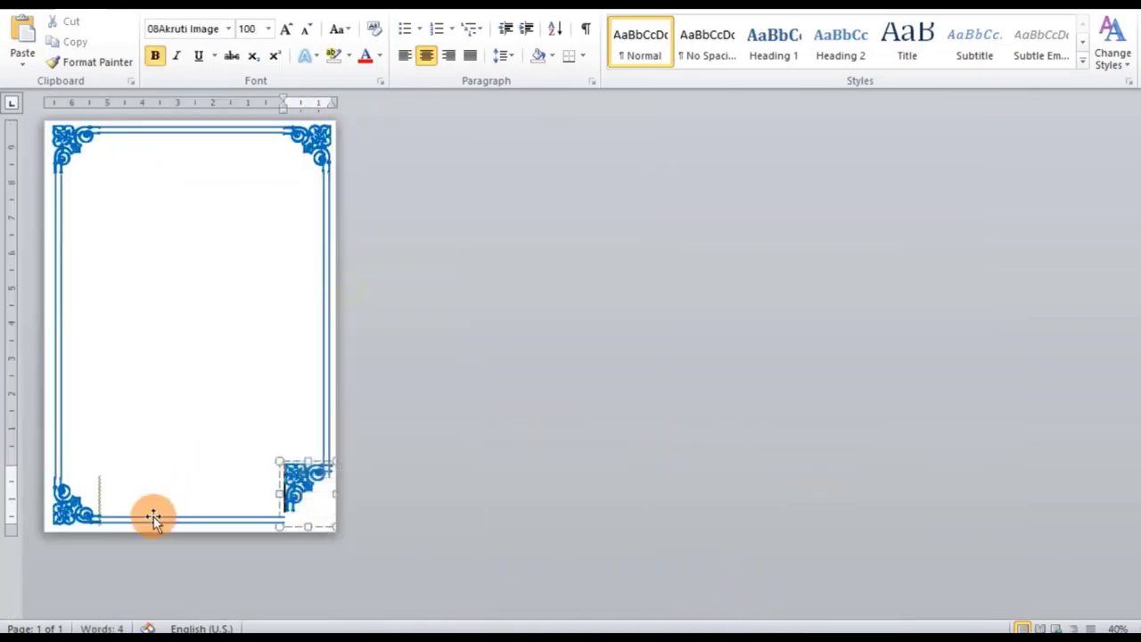
{"action": "right_click", "coordinate": [98, 496]}
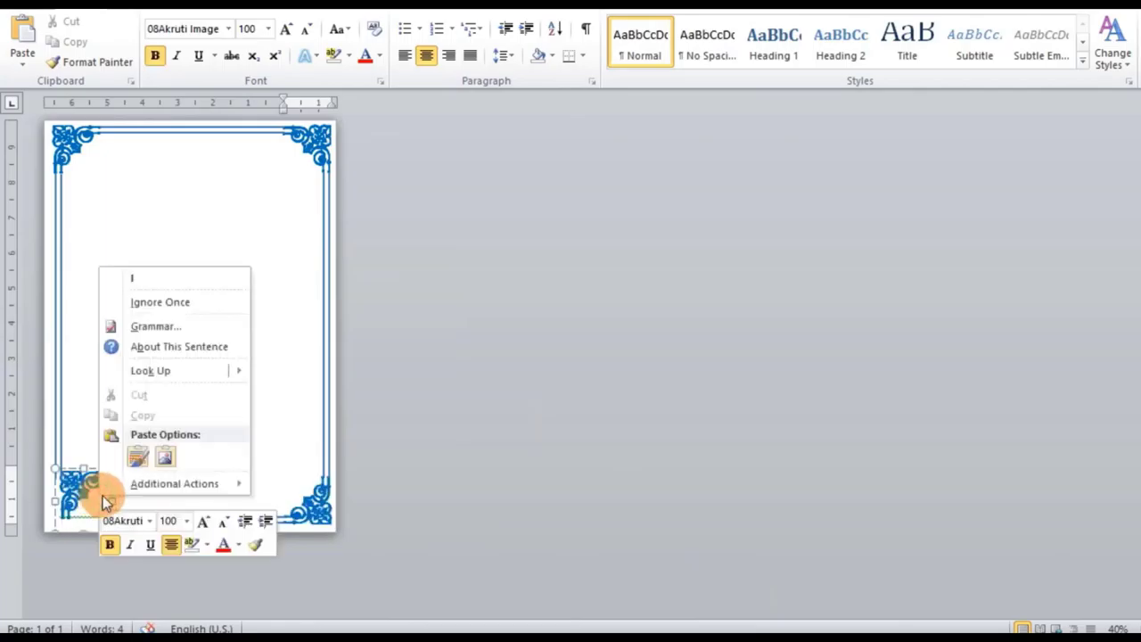
{"action": "left_click", "coordinate": [147, 303]}
{"action": "left_click", "coordinate": [261, 312]}
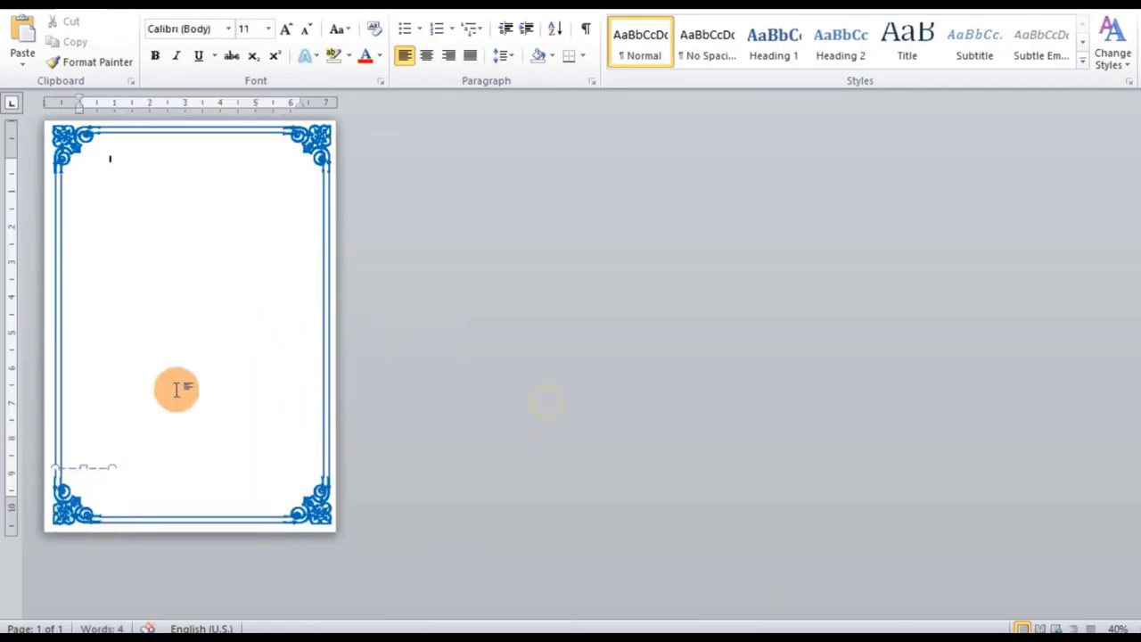
Scroll through the page to review the finished blue border on all sides.
{"action": "scroll", "coordinate": [184, 385], "scroll_direction": "up", "scroll_amount": 2, "text": "ctrl"}
{"action": "scroll", "coordinate": [413, 401], "scroll_direction": "down", "scroll_amount": 1, "text": "ctrl"}
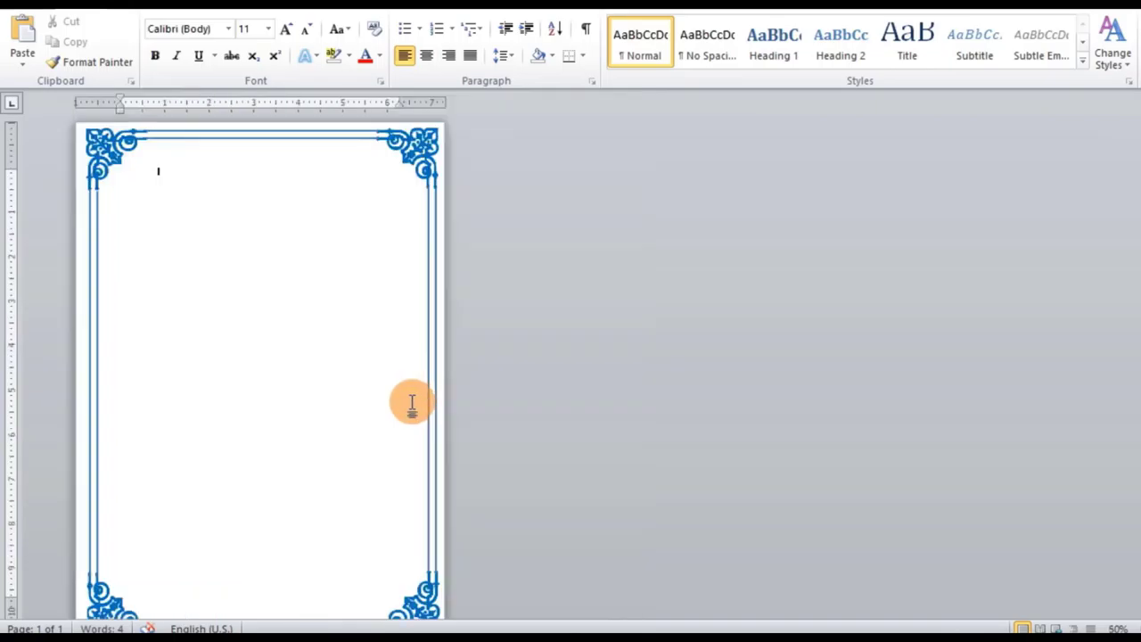
{"action": "scroll", "coordinate": [411, 401], "scroll_direction": "down", "scroll_amount": 1, "text": "ctrl"}
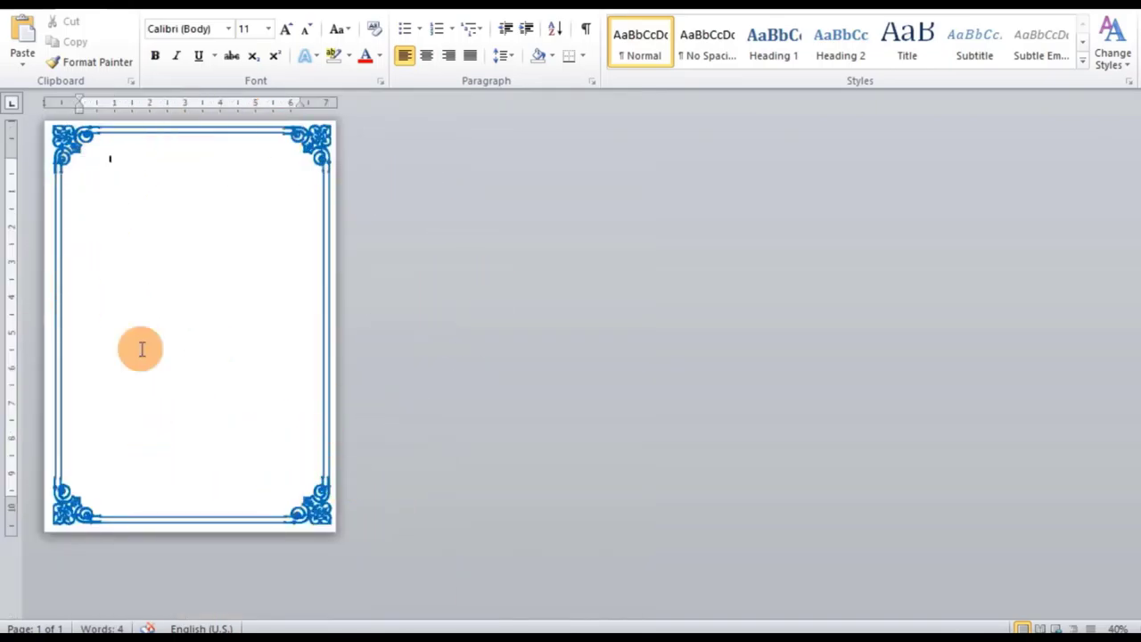
{"action": "scroll", "coordinate": [290, 385], "scroll_direction": "up", "scroll_amount": 2, "text": "ctrl"}
{"action": "scroll", "coordinate": [369, 352], "scroll_direction": "down", "scroll_amount": 1}
{"action": "scroll", "coordinate": [377, 556], "scroll_direction": "down", "scroll_amount": 1}
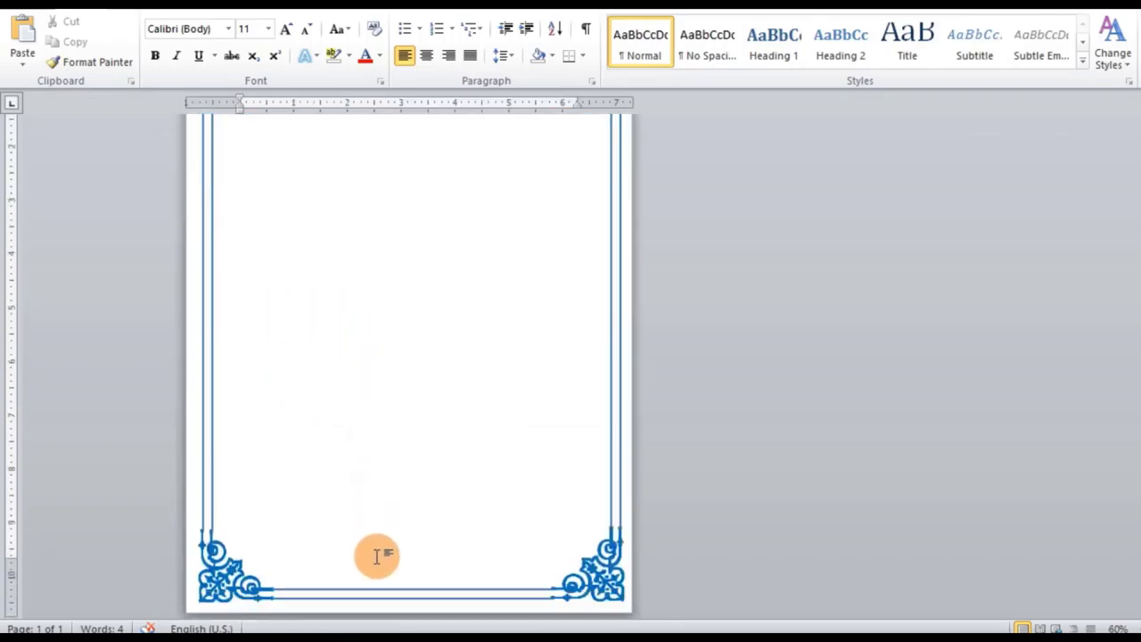
{"action": "scroll", "coordinate": [376, 556], "scroll_direction": "up", "scroll_amount": 2}
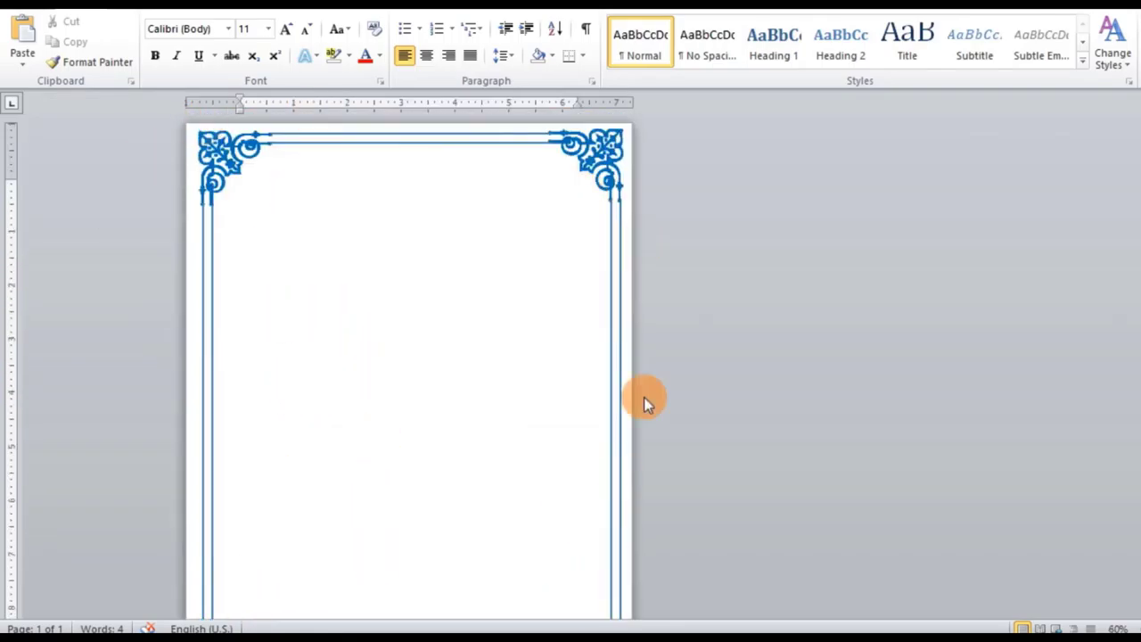
{"action": "scroll", "coordinate": [337, 353], "scroll_direction": "down", "scroll_amount": 1, "text": "ctrl"}
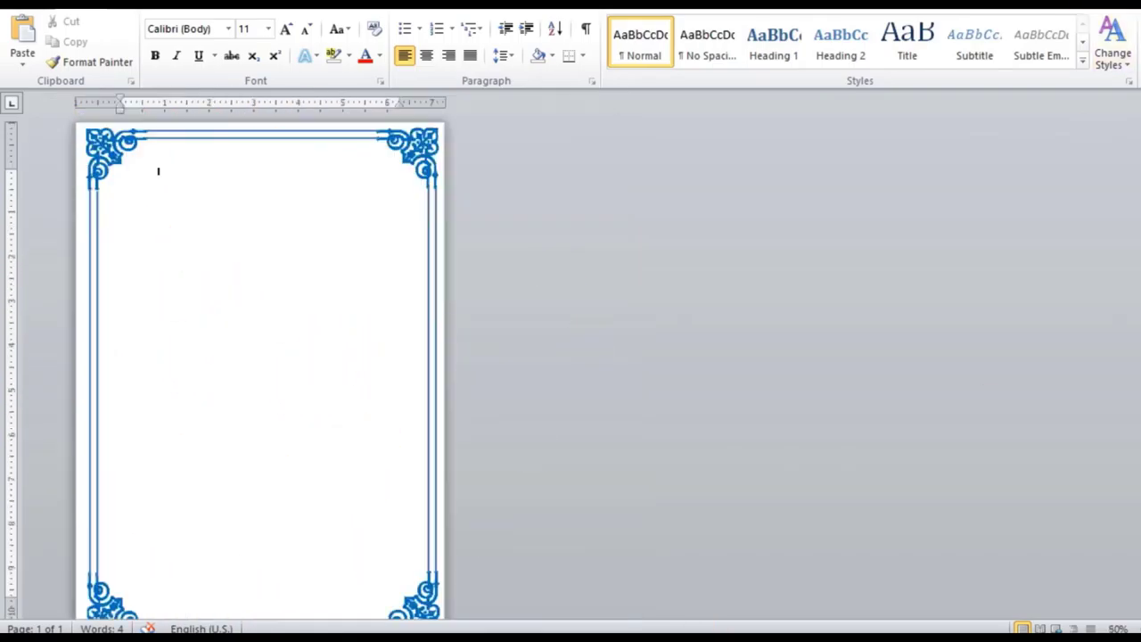